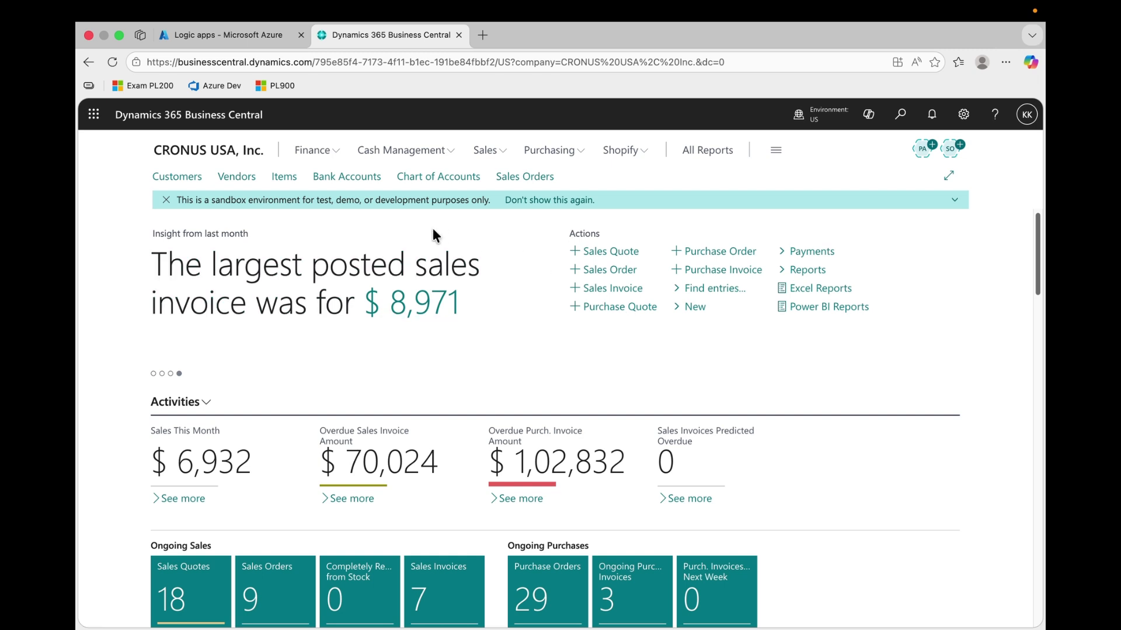
- Open the Customers list in Business Central and view the Logic apps page in the Azure portal
left_click(175, 178)
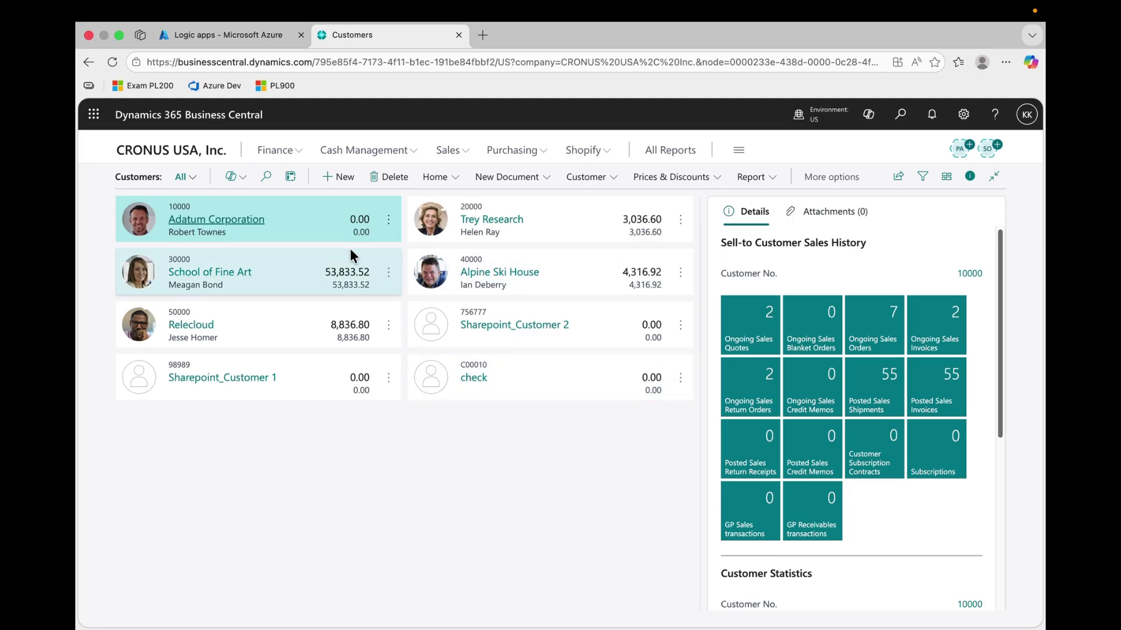
left_click(233, 37)
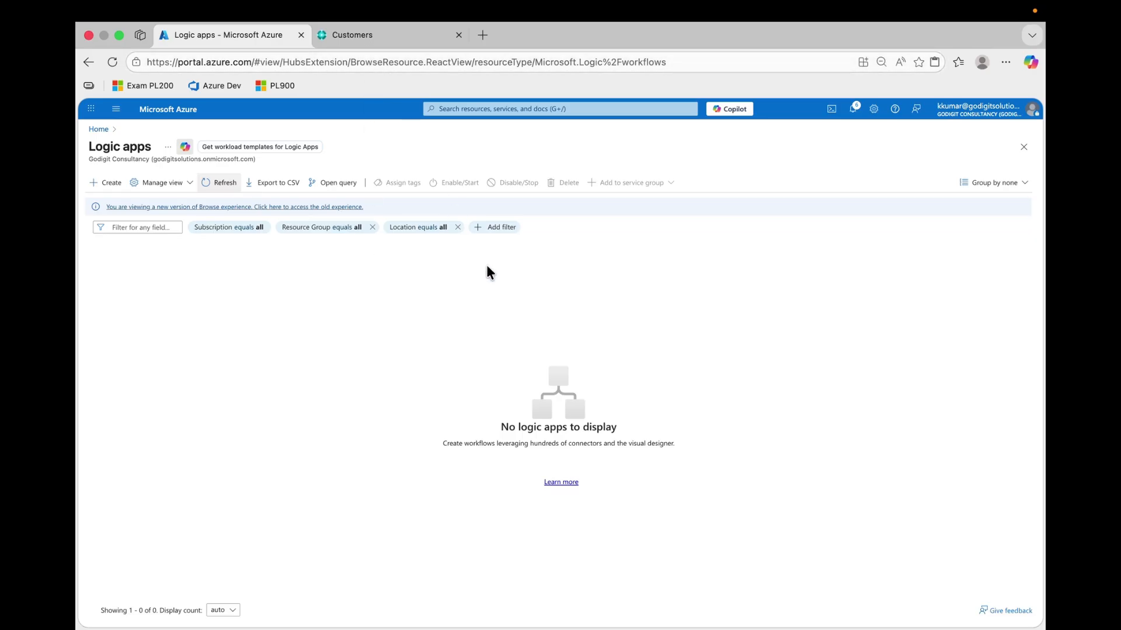
- Switch to Postman and open the US environment to review its variables, including BaseUrl
key("ctrl+Right")
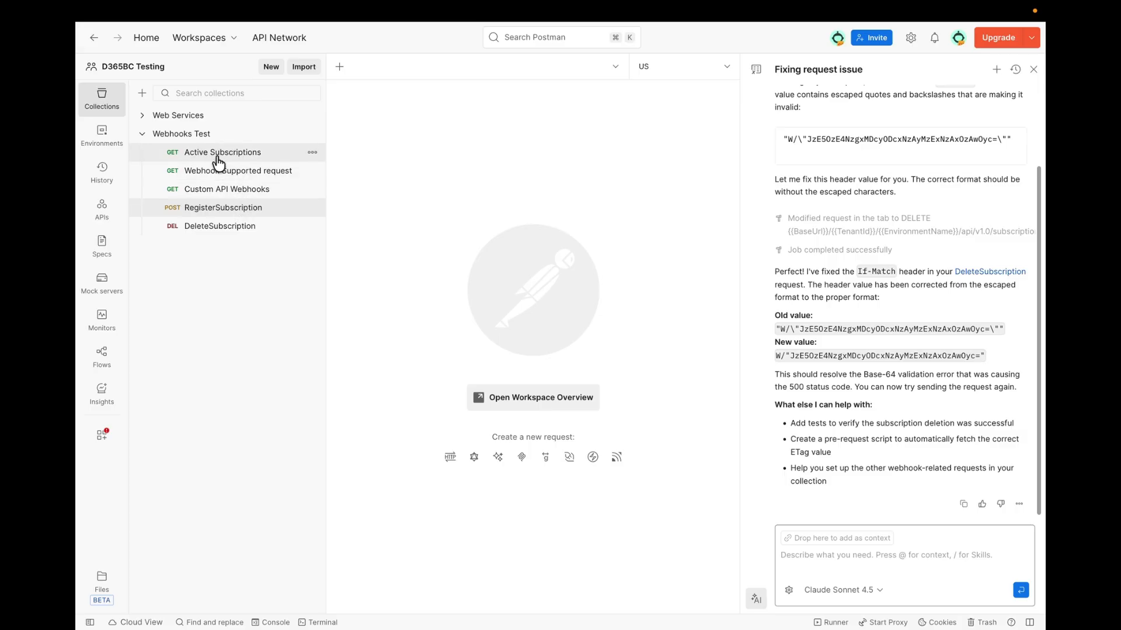
left_click(98, 143)
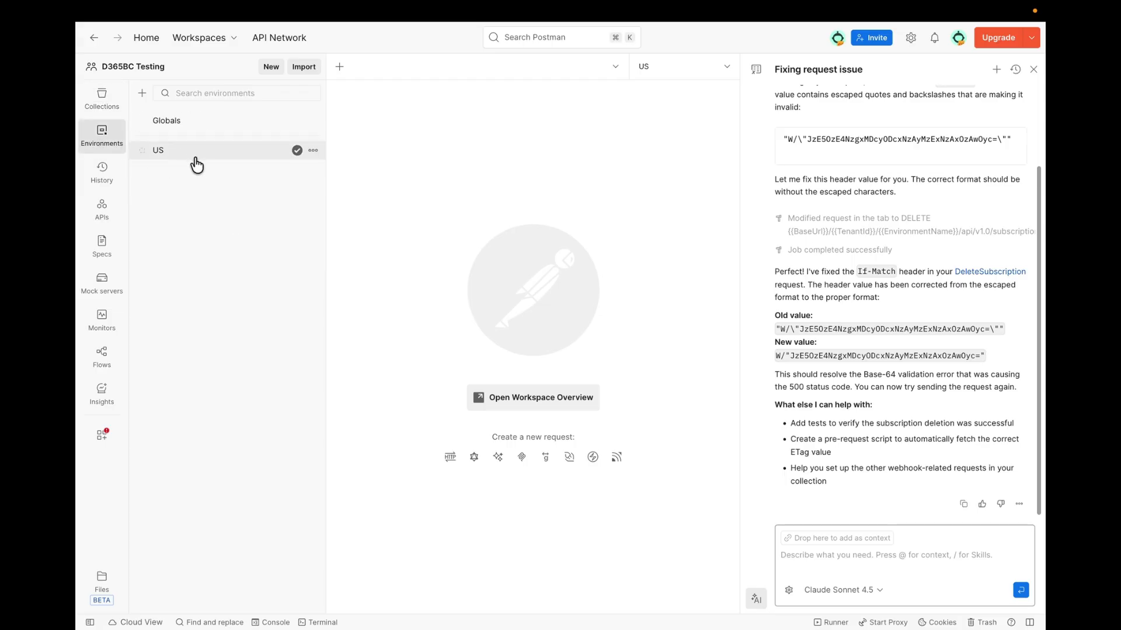
left_click(209, 155)
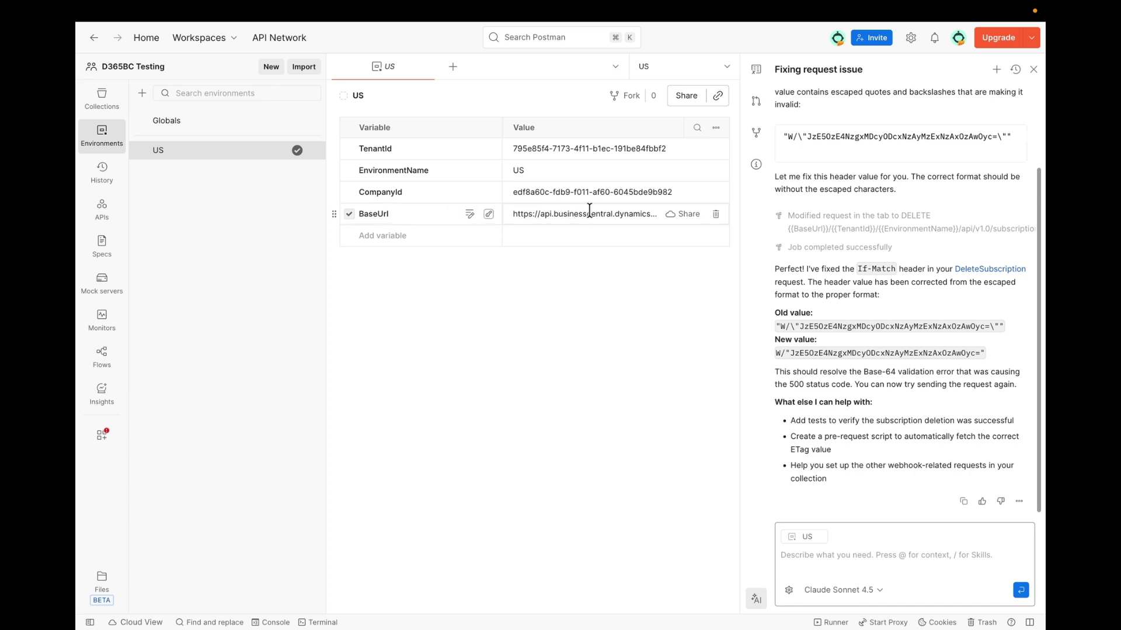
left_click(541, 214)
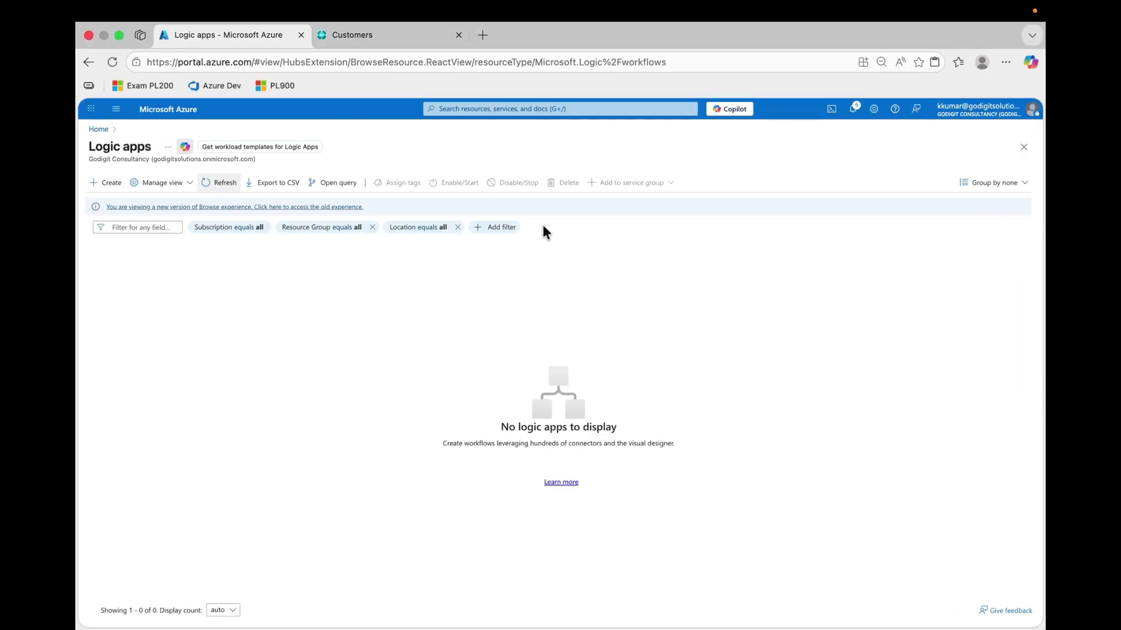
- Switch back to the browser and show the Business Central Customers list
left_click(347, 11)
left_click(582, 47)
left_click(390, 45)
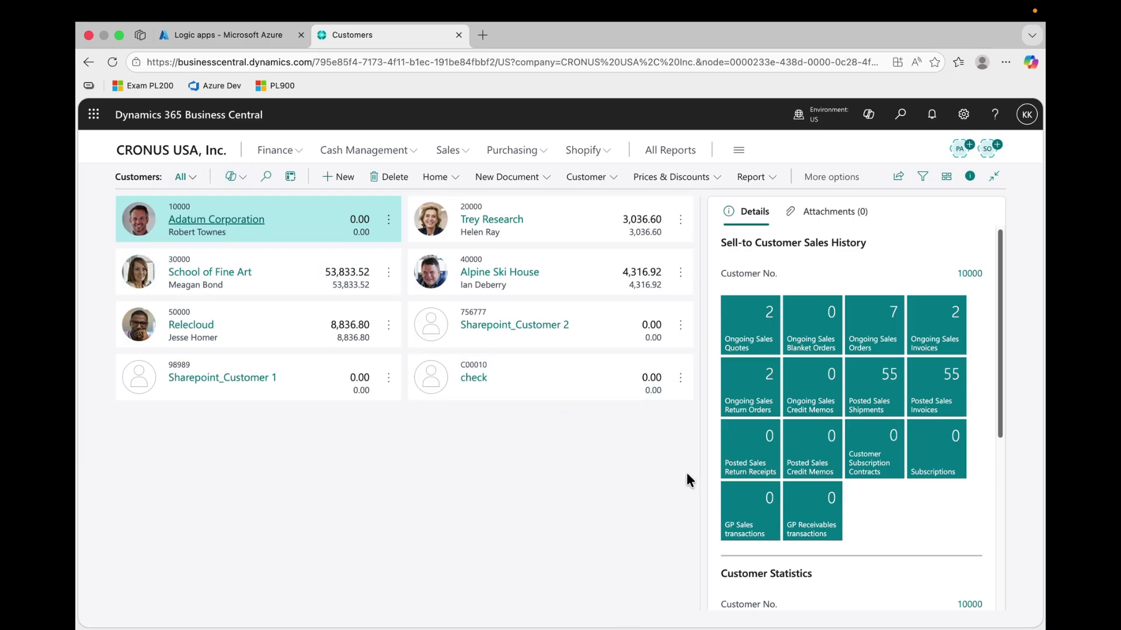
- Switch to Postman, open the All Standard API's request in the Web Services collection, and inspect its URL variables
key("ctrl+Right")
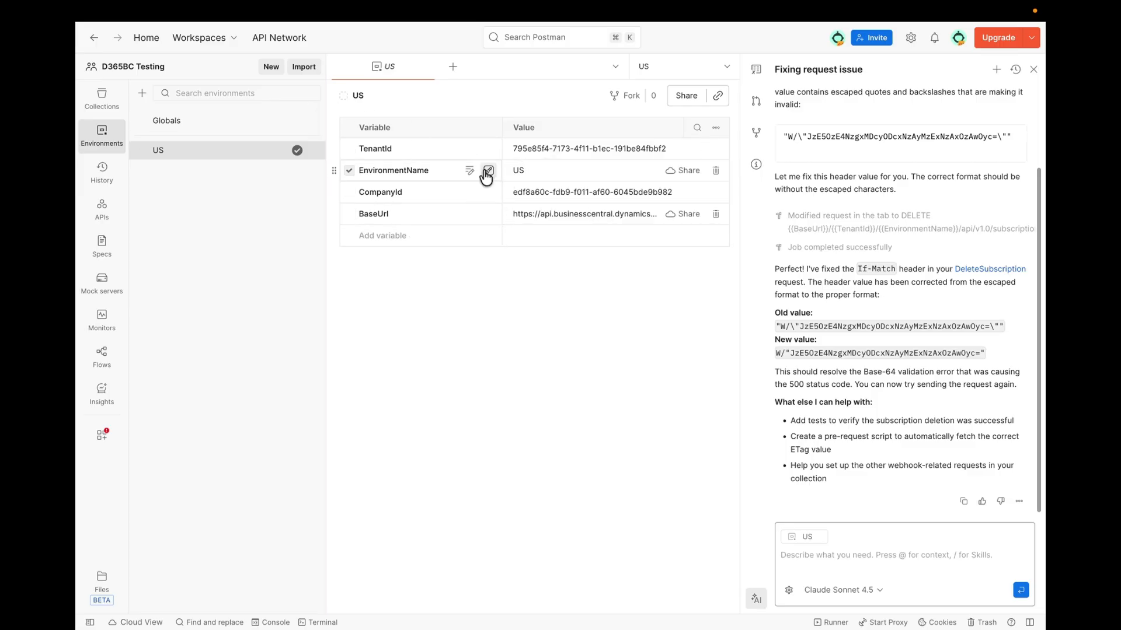
left_click(106, 117)
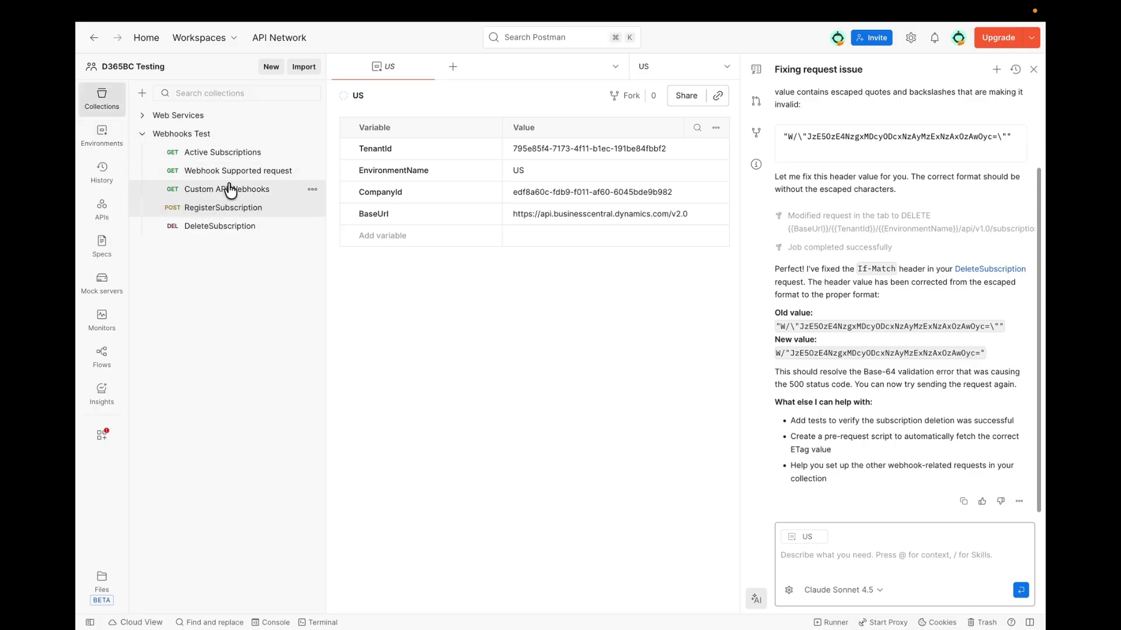
left_click(143, 116)
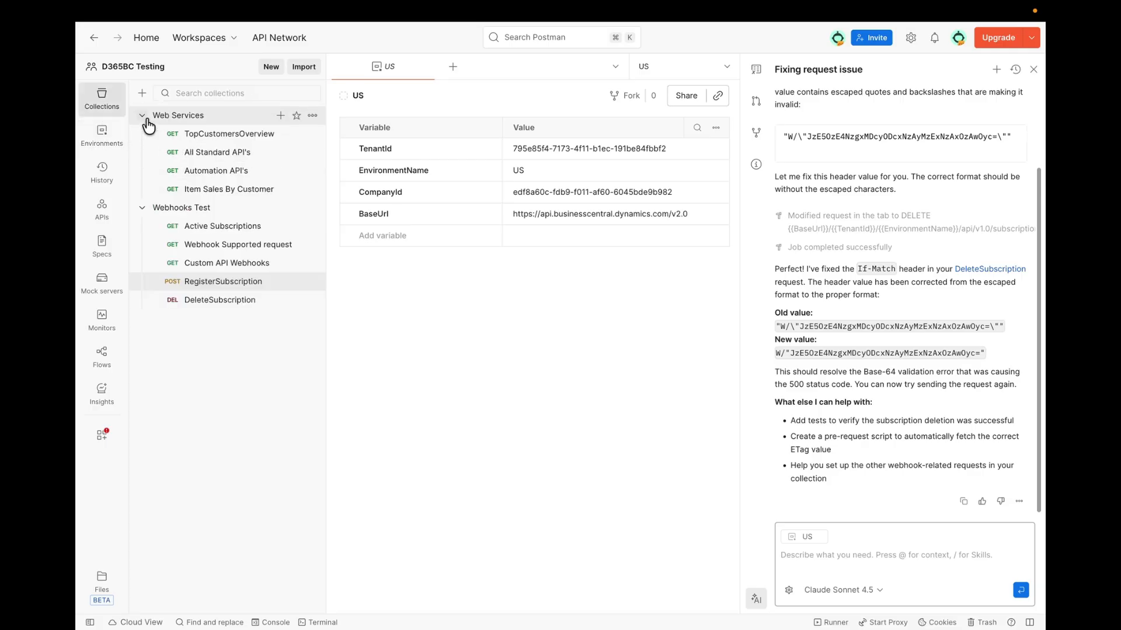
left_click(208, 155)
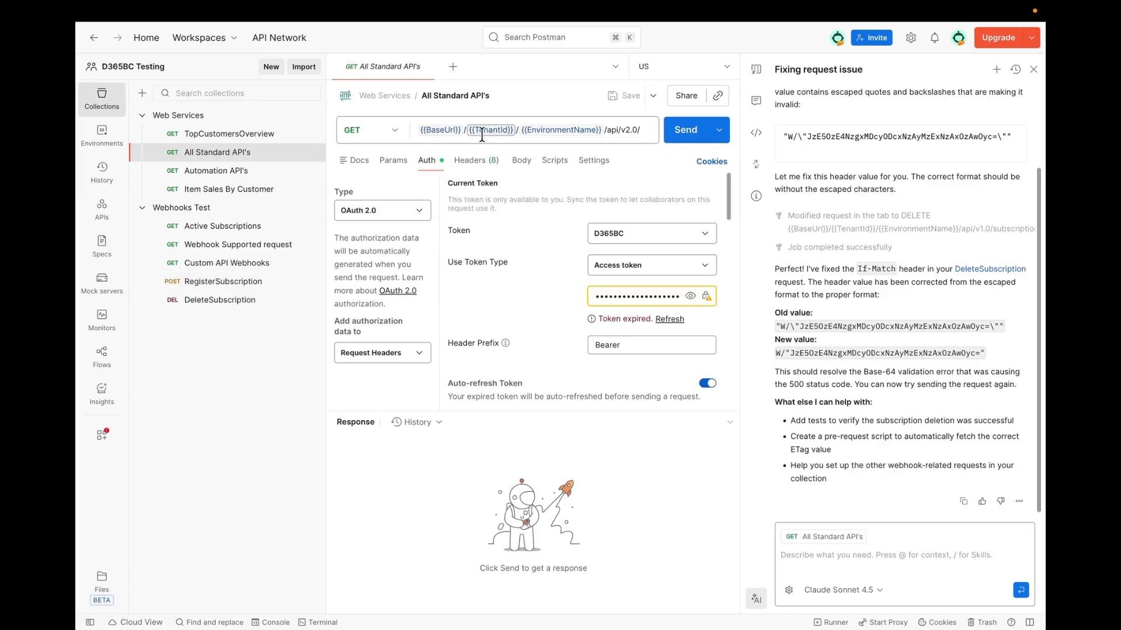
mouse_move(436, 132)
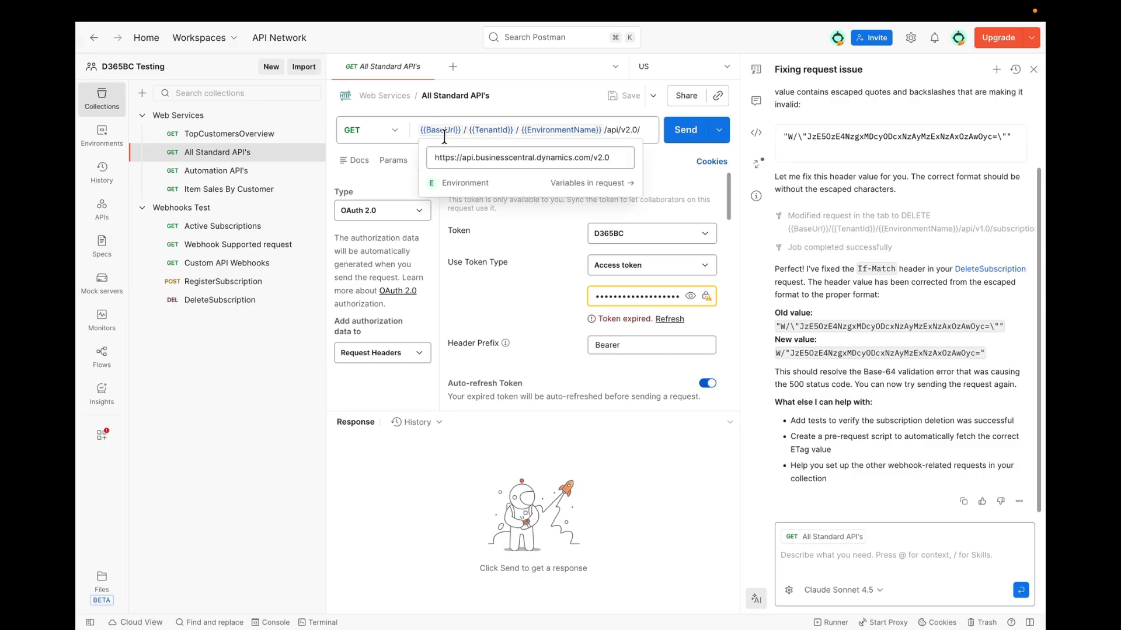
mouse_move(492, 132)
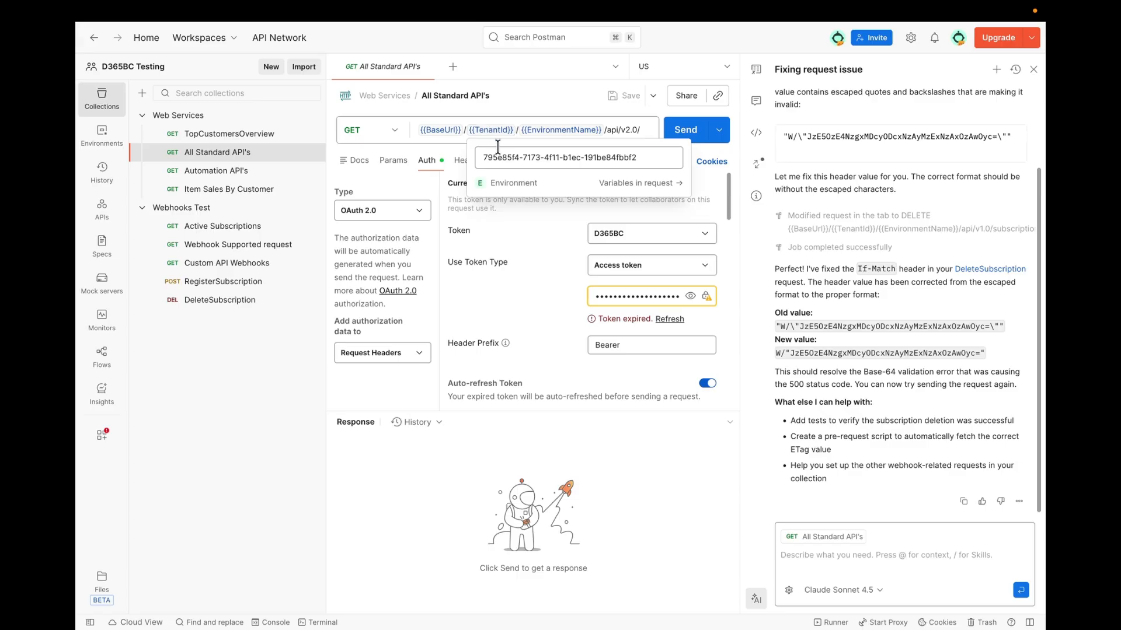
mouse_move(562, 131)
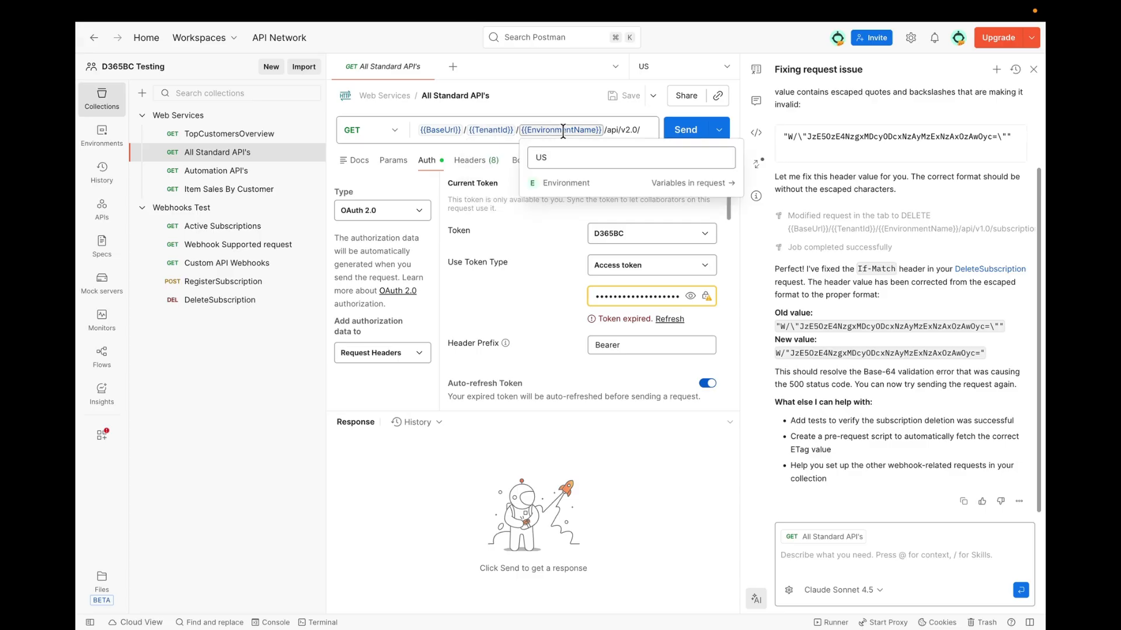
- Send the All Standard API's GET request and look through the entity sets in its response
left_click(629, 132)
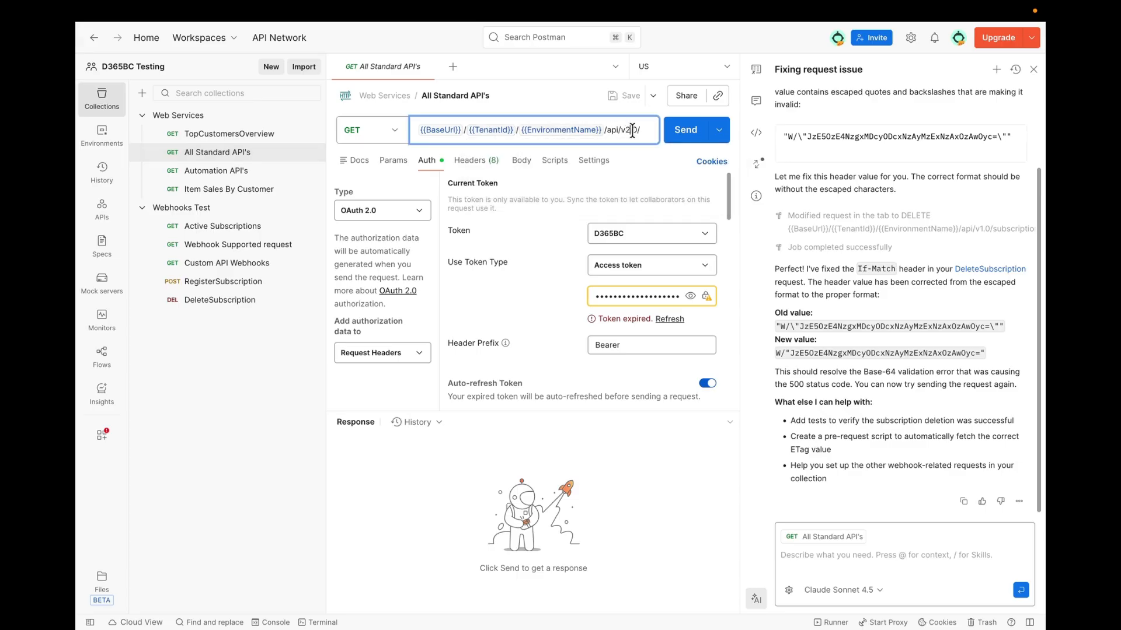
left_click(687, 131)
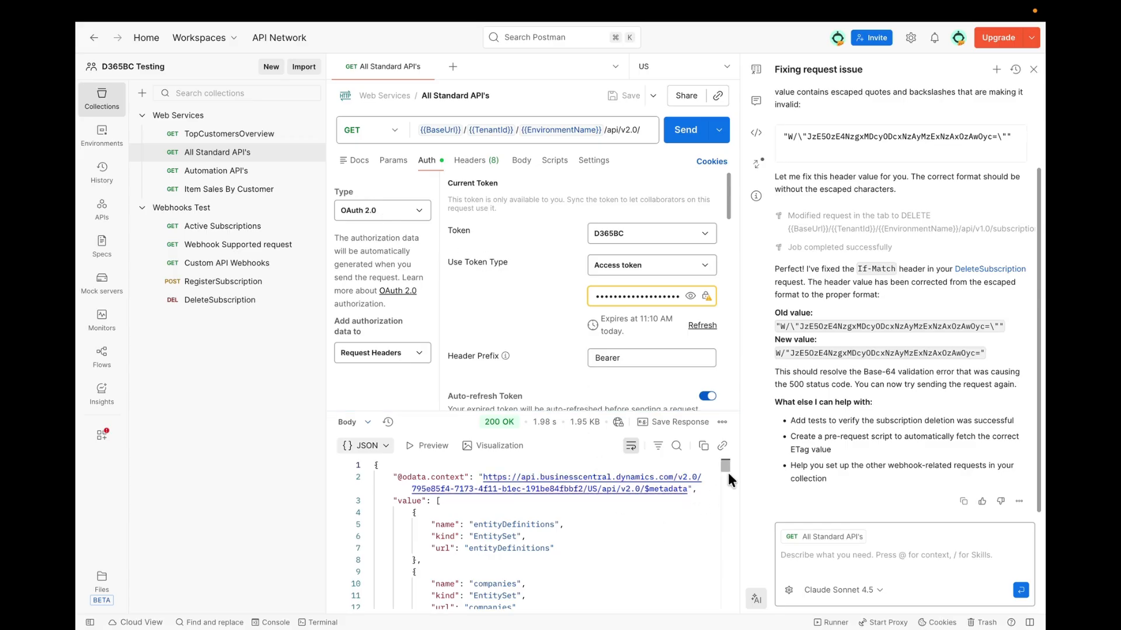
left_click_drag(728, 470, 721, 516)
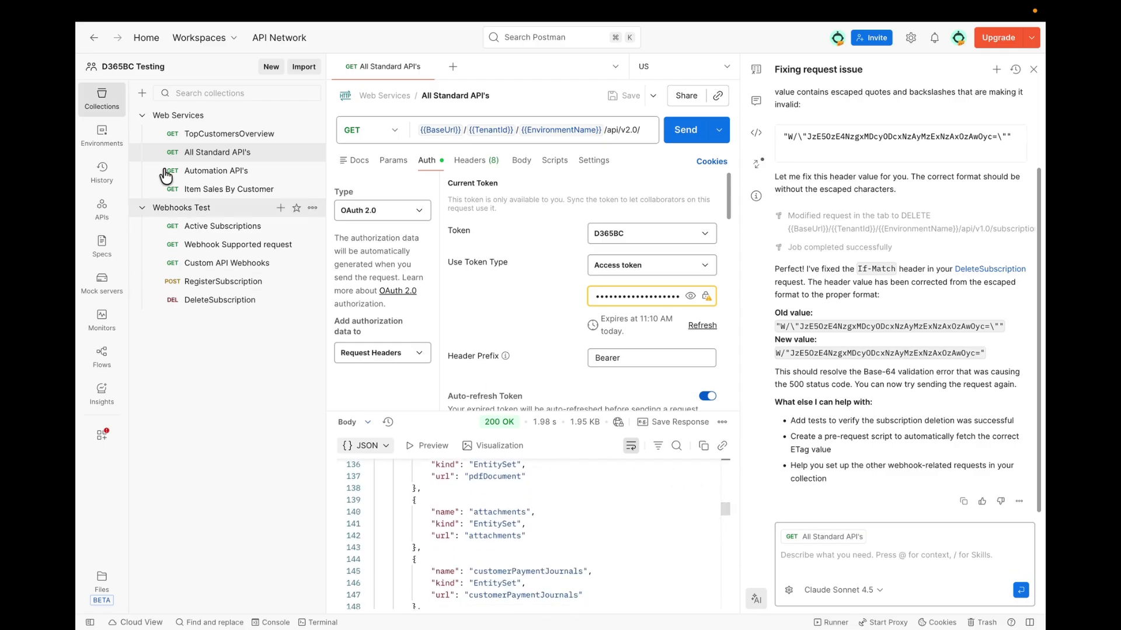
- Open the Active Subscriptions request in the Webhooks Test collection and review its full URL, headers and body
left_click(143, 115)
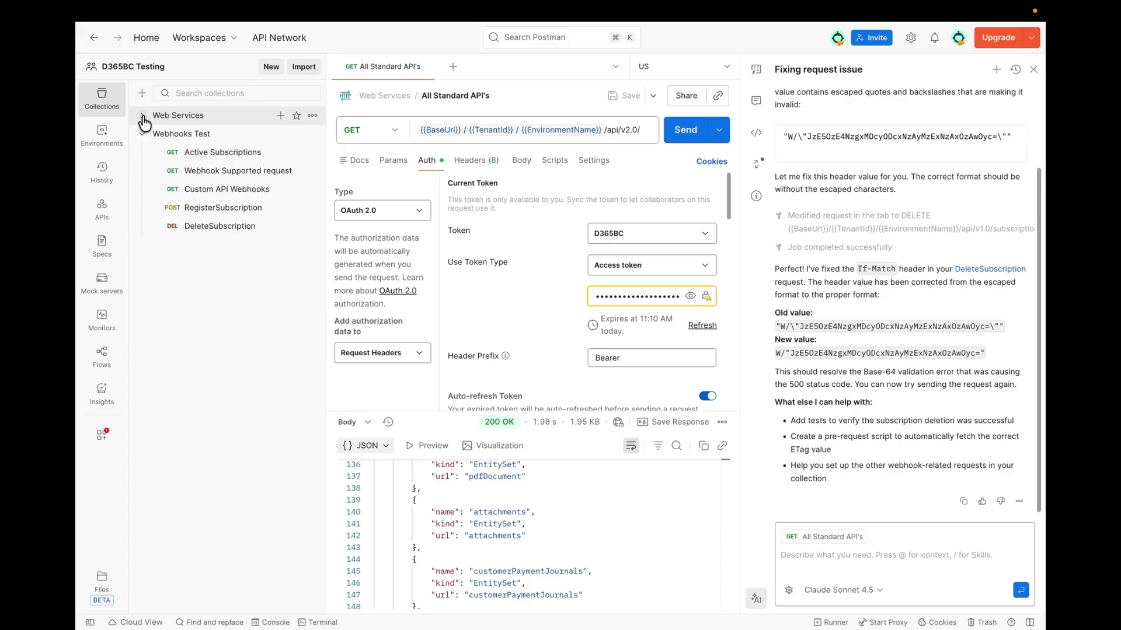
left_click(208, 153)
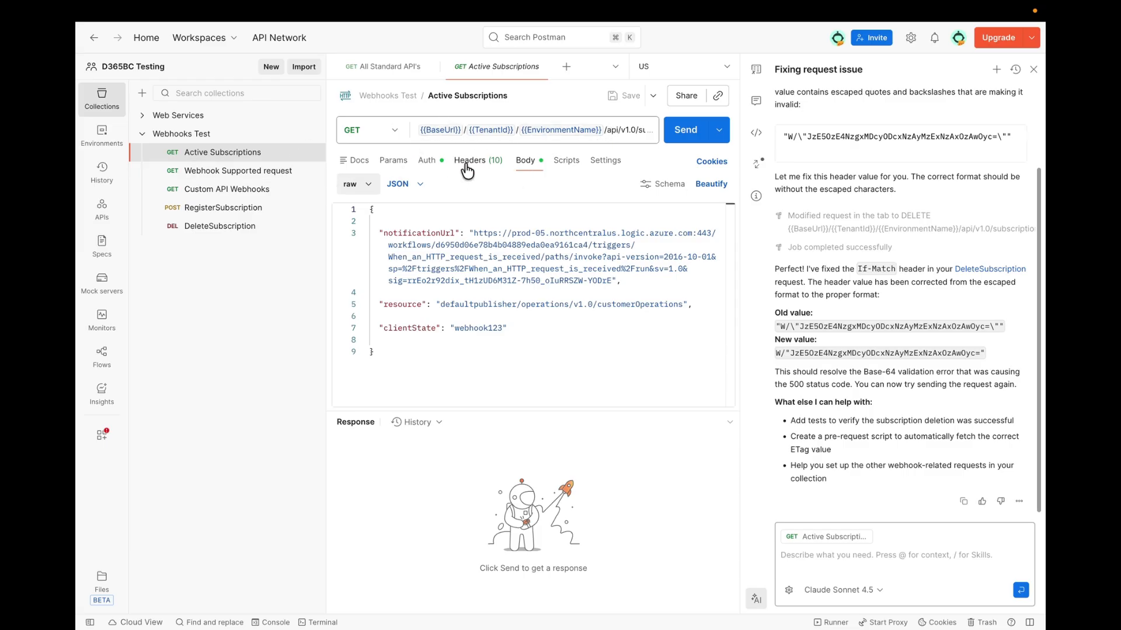
left_click(634, 132)
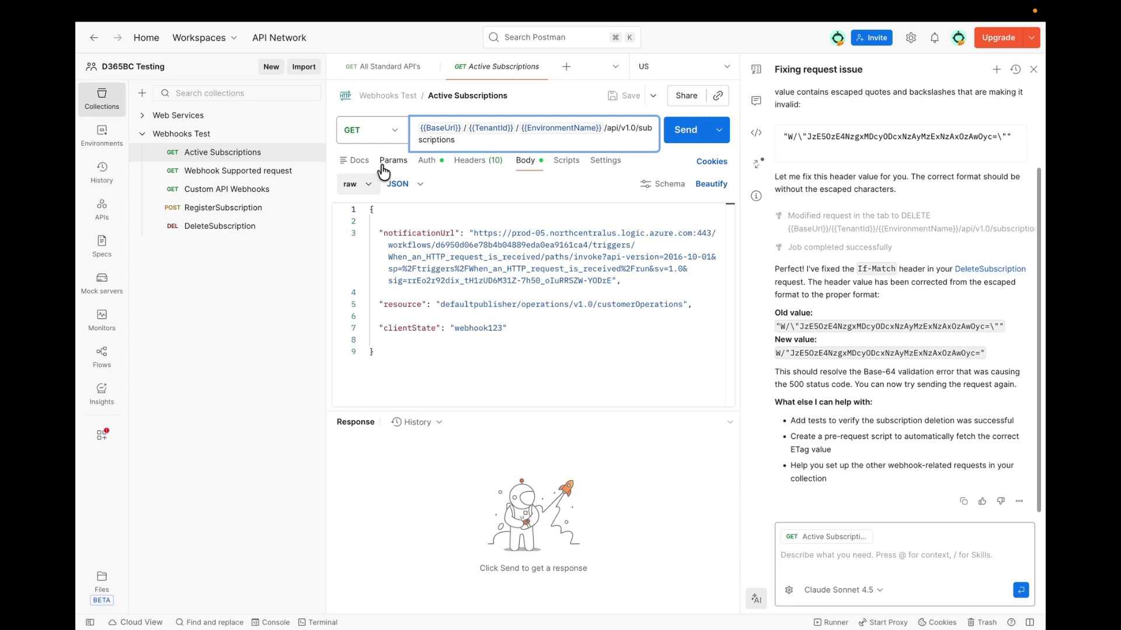
left_click(422, 166)
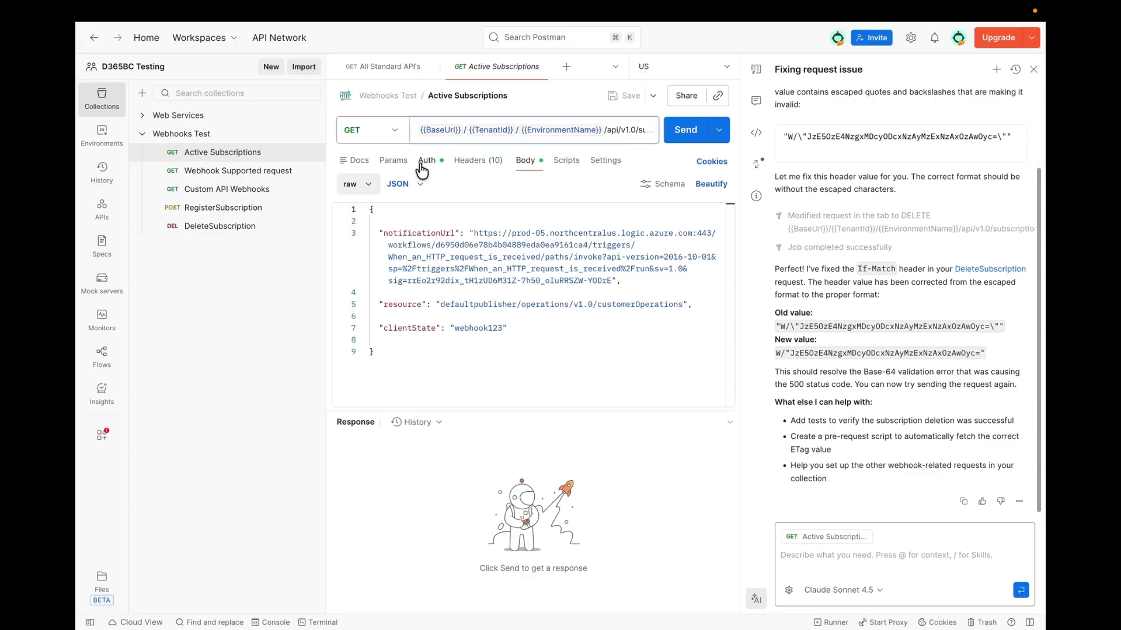
left_click(383, 169)
left_click(457, 165)
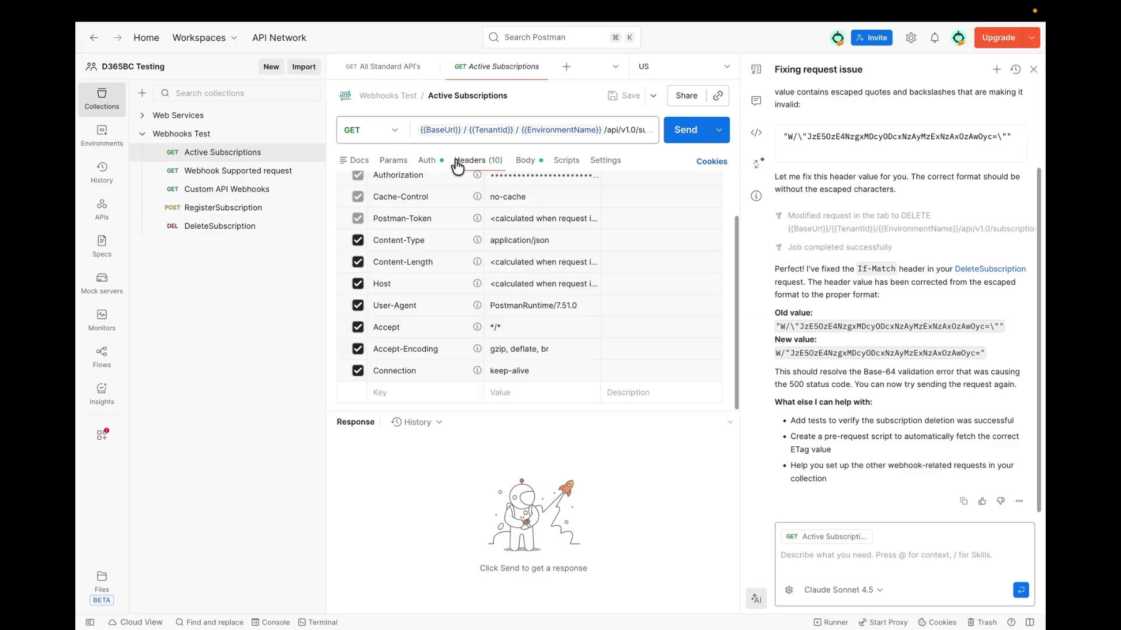
left_click(525, 167)
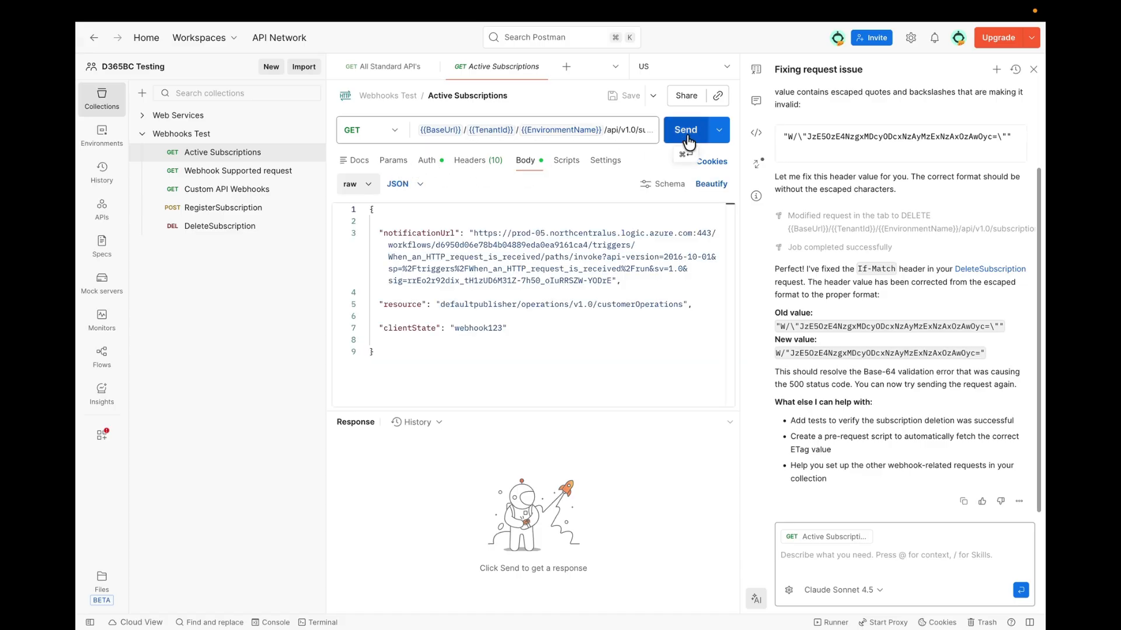
- Check the OAuth 2.0 authorization of the Active Subscriptions request and send it
left_click(429, 163)
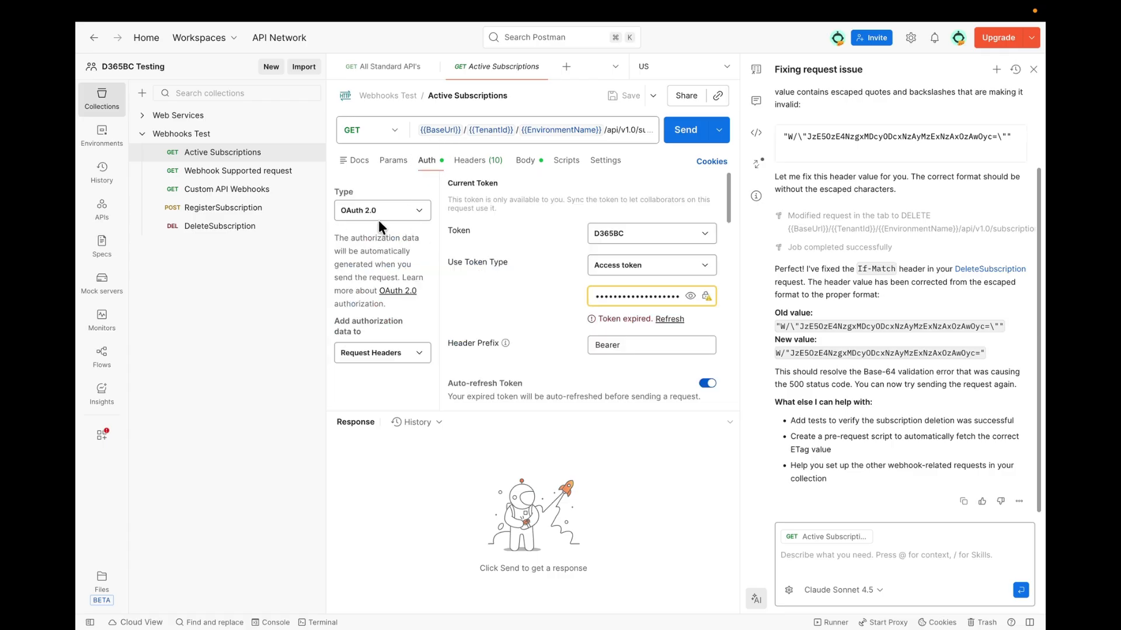
left_click(683, 132)
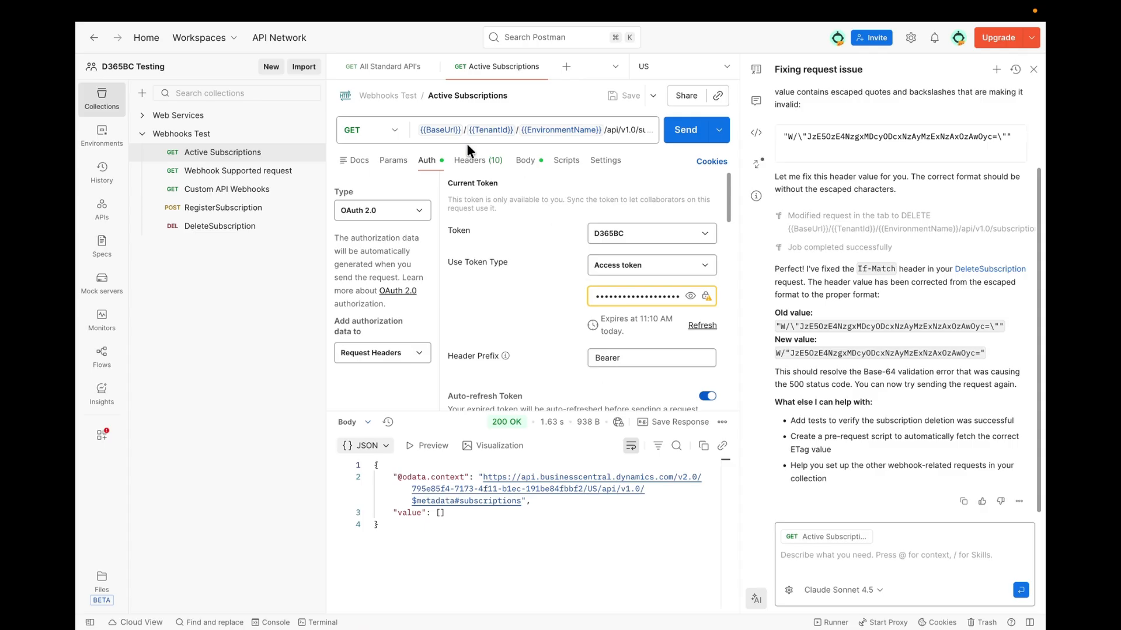
- Return to the Business Central home page and look up the API Webhook Subscription table's ID in Visual Studio Code's AL Explorer
key("ctrl+Left")
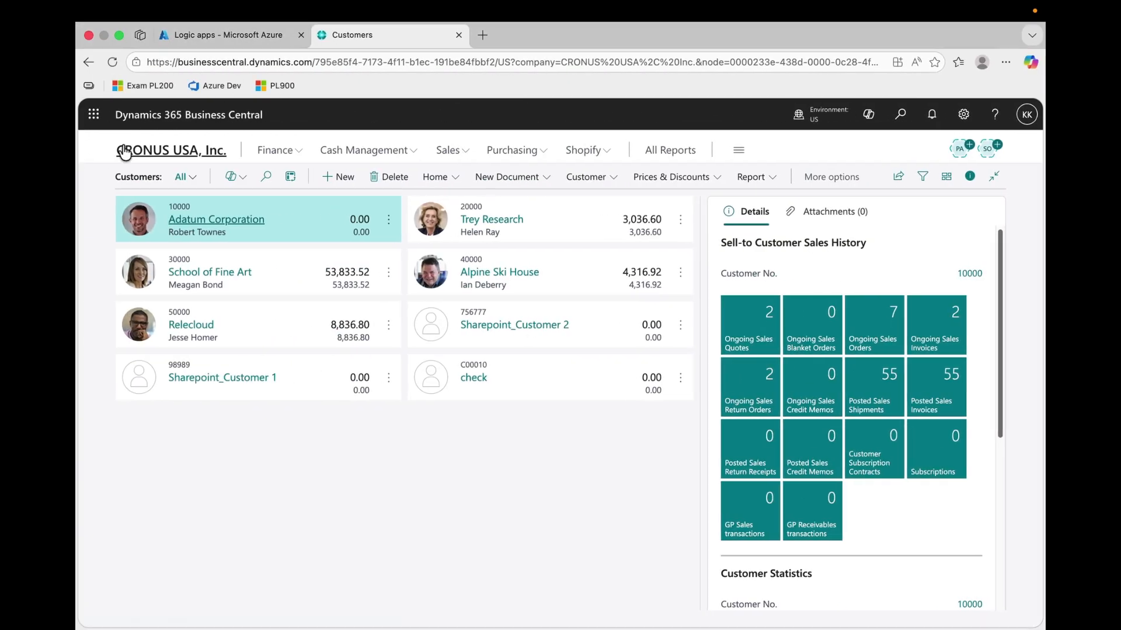
left_click(153, 151)
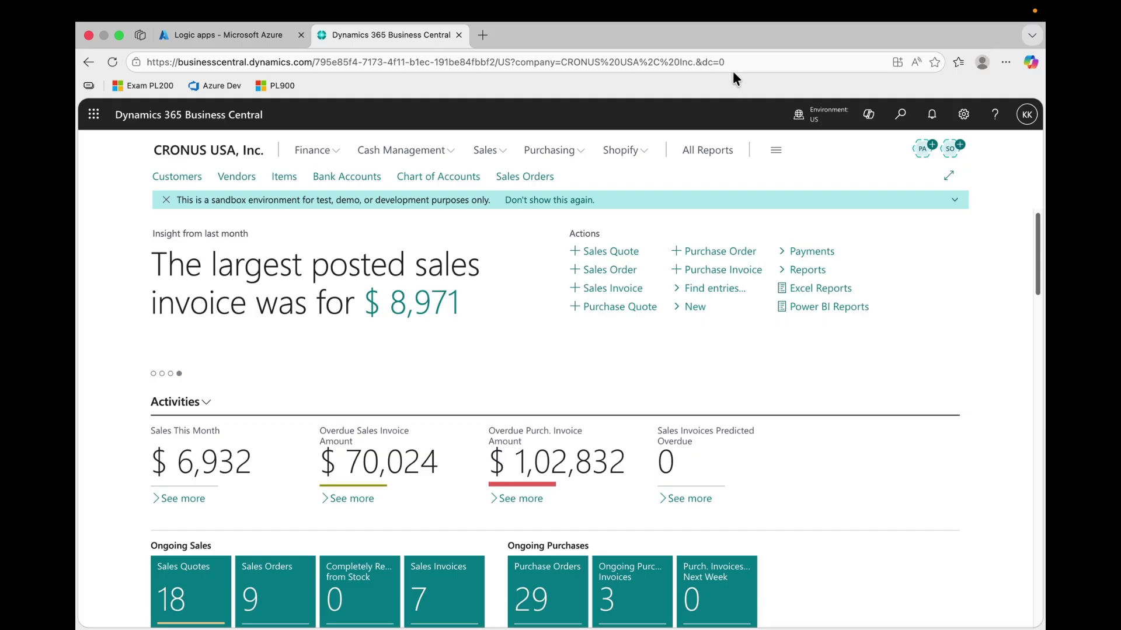
key("ctrl+Right")
key("ctrl+Right")
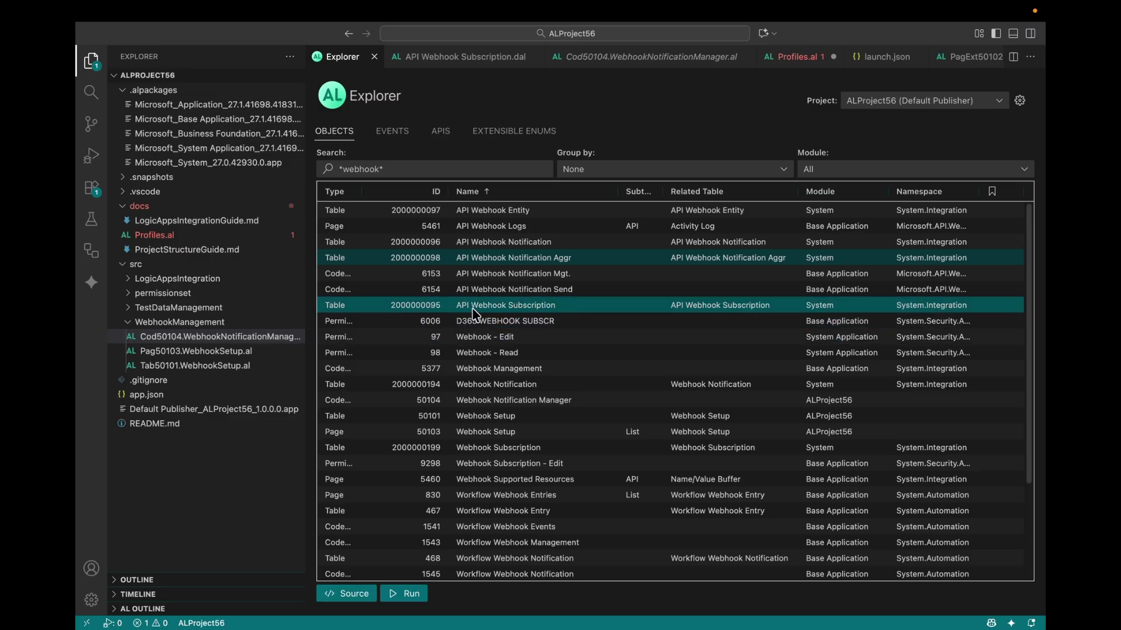
key("ctrl+Left")
key("ctrl+Left")
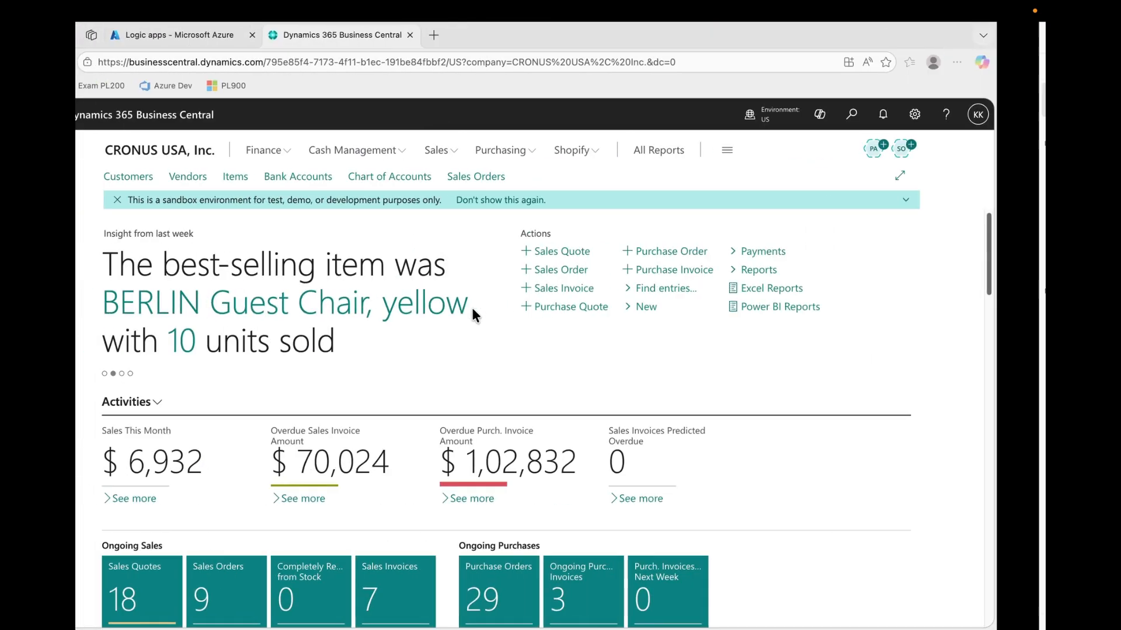
left_click(763, 59)
left_click(760, 59)
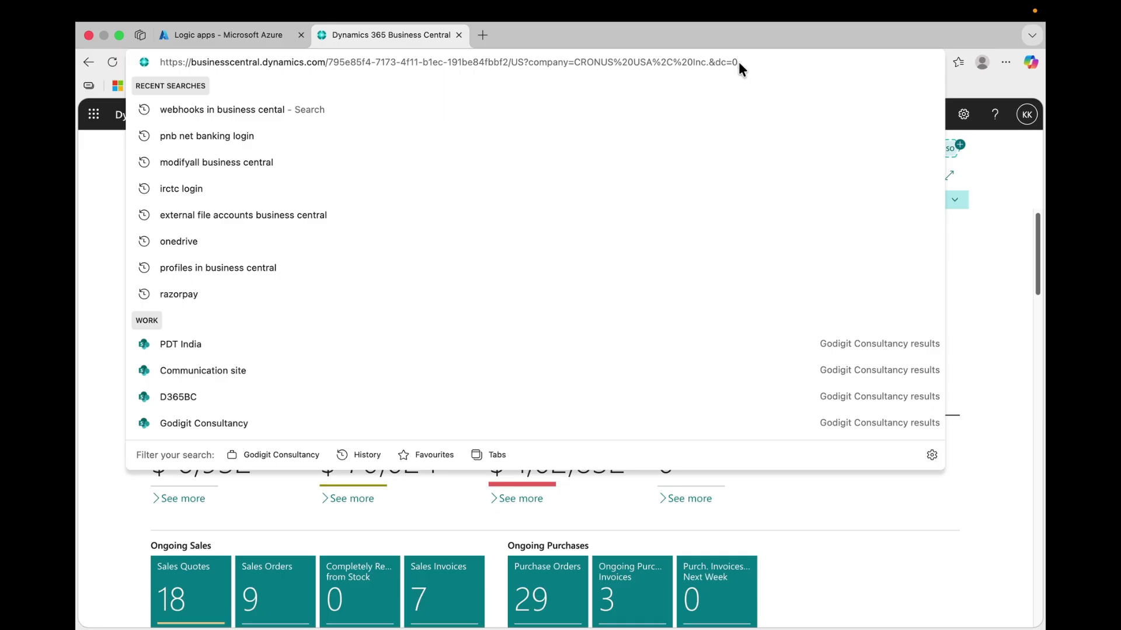
type("\\\\\\\\\\\\\\\\")
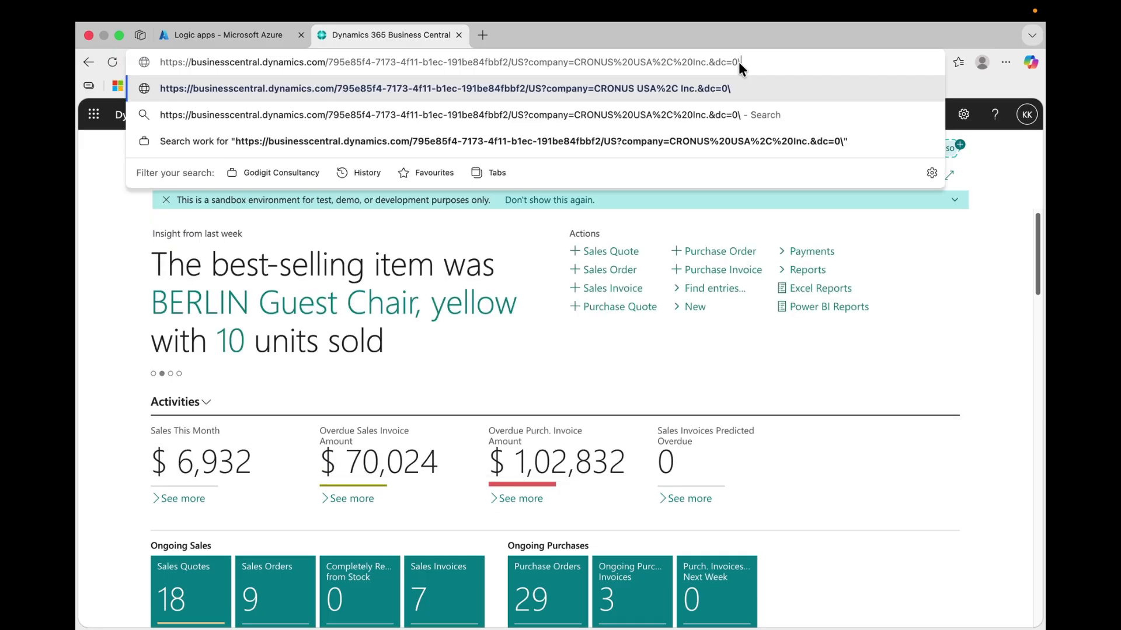
key("BackSpace")
key("BackSpace")
key("BackSpace")
key("BackSpace")
key("BackSpace")
key("BackSpace")
key("BackSpace")
key("BackSpace")
key("BackSpace")
key("BackSpace")
key("BackSpace")
key("BackSpace")
key("BackSpace")
key("BackSpace")
key("BackSpace")
key("BackSpace")
key("BackSpace")
key("BackSpace")
key("BackSpace")
key("BackSpace")
key("BackSpace")
key("BackSpace")
key("BackSpace")
key("BackSpace")
key("BackSpace")
key("BackSpace")
key("BackSpace")
key("BackSpace")
key("BackSpace")
key("BackSpace")
key("BackSpace")
key("BackSpace")
key("BackSpace")
key("BackSpace")
key("BackSpace")
key("BackSpace")
key("BackSpace")
key("BackSpace")
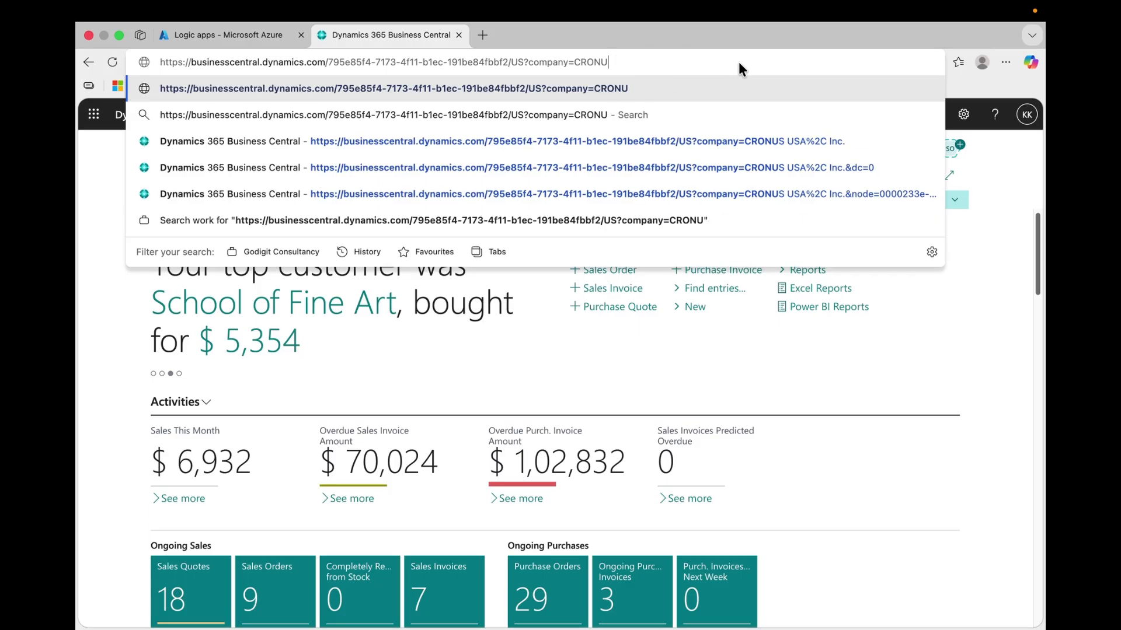
key("BackSpace")
key("BackSpace")
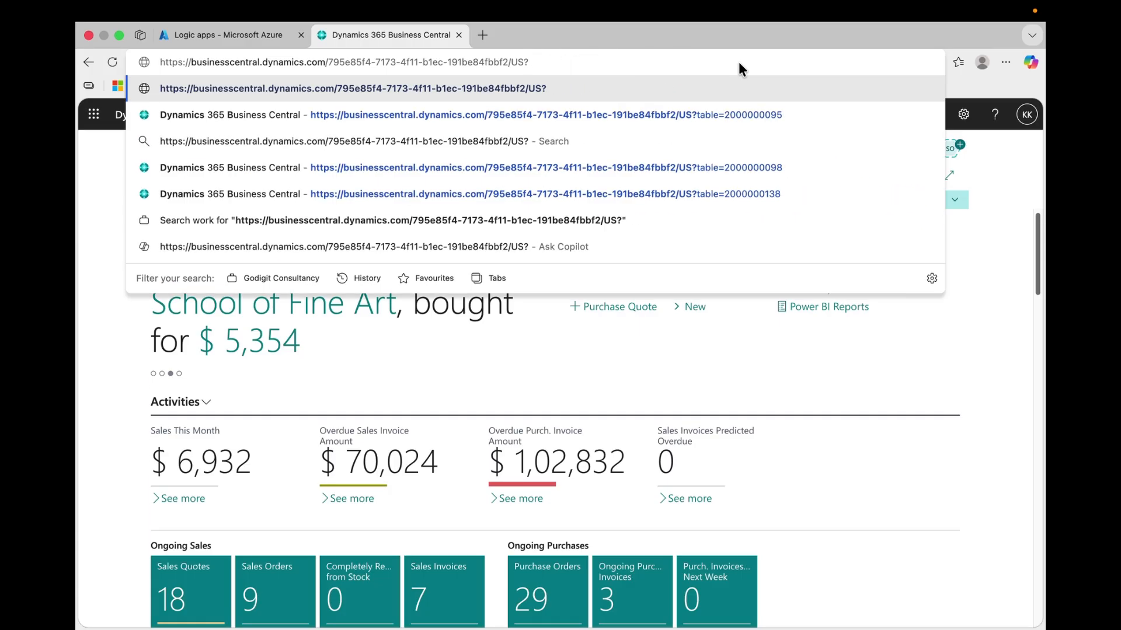
type("table")
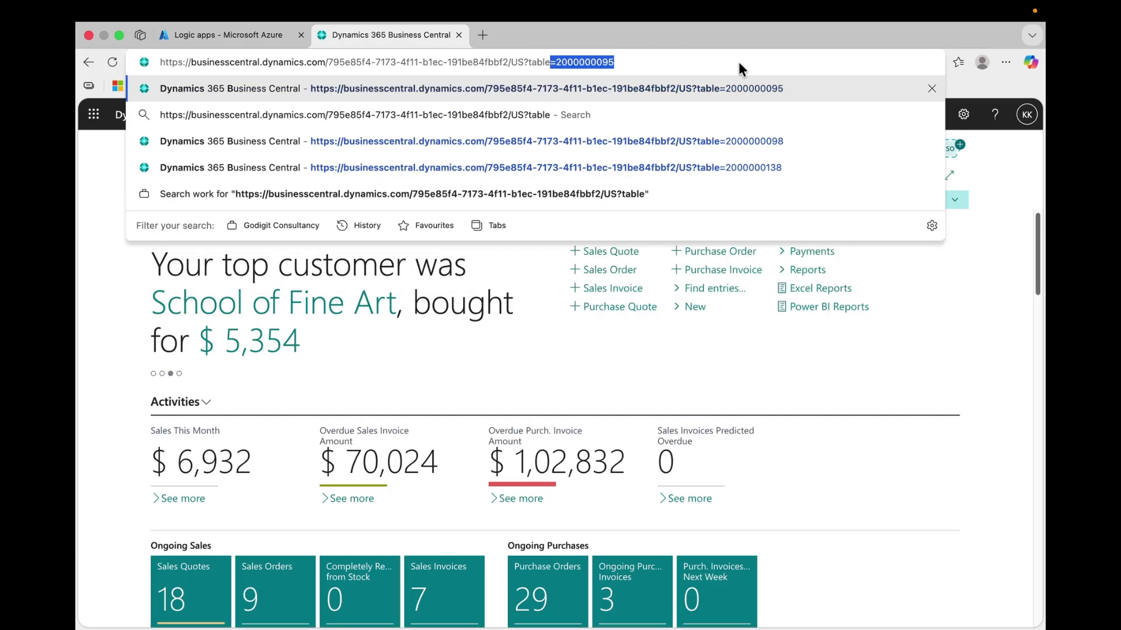
key("Down")
key("Down")
key("Down")
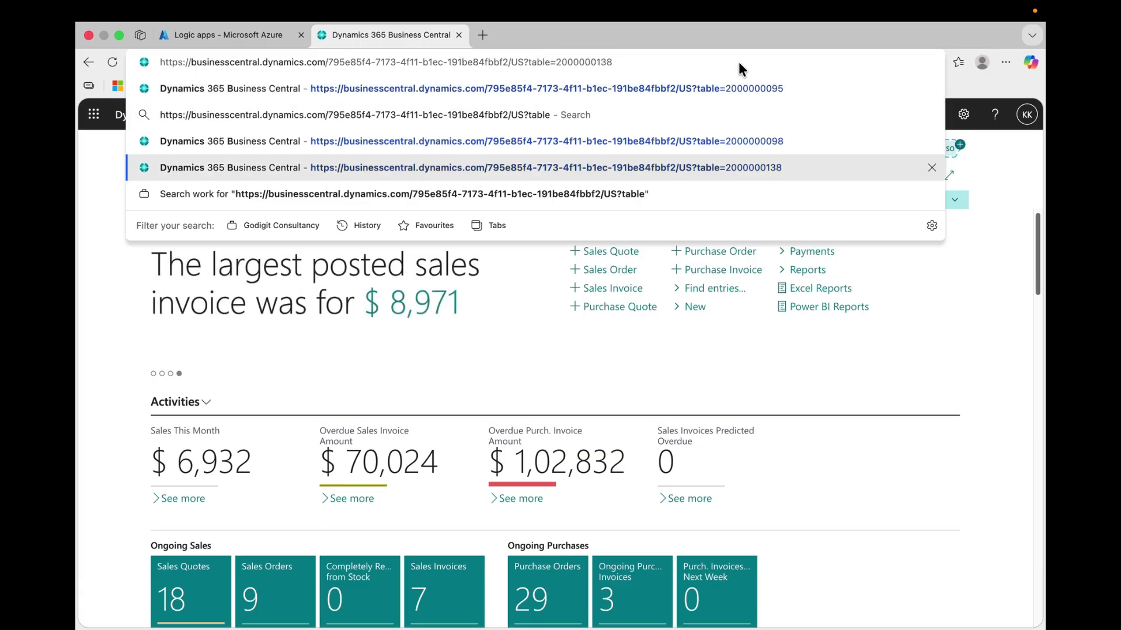
key("Up")
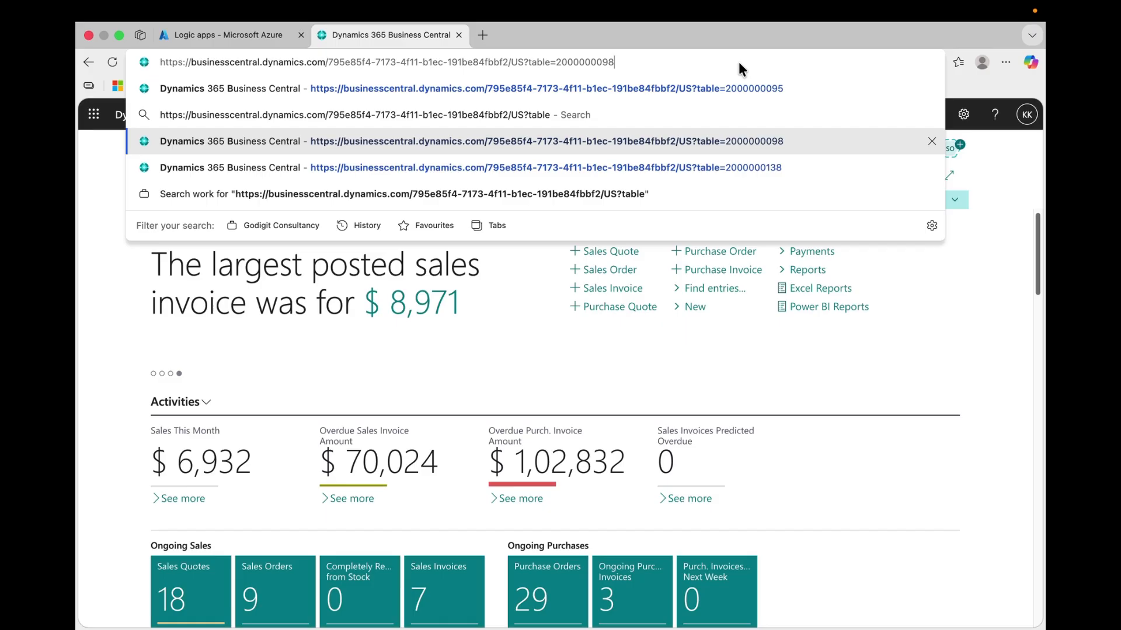
key("Return")
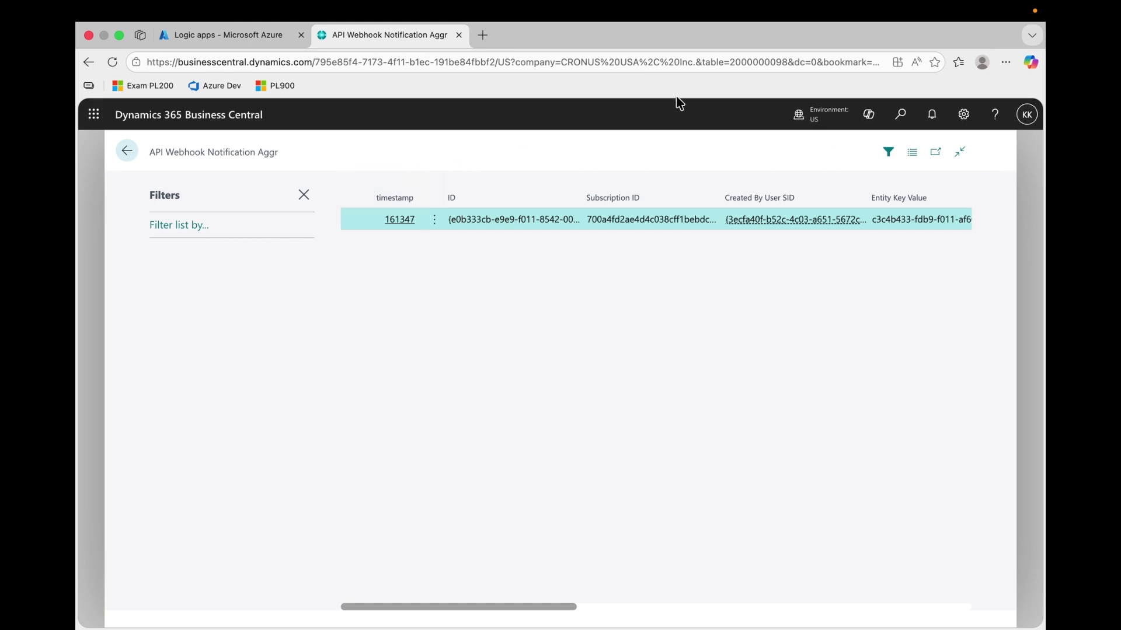
- Recheck the API Webhook Subscription table's ID in Visual Studio Code's AL Explorer and return to Business Central
key("ctrl+Right")
key("ctrl+Right")
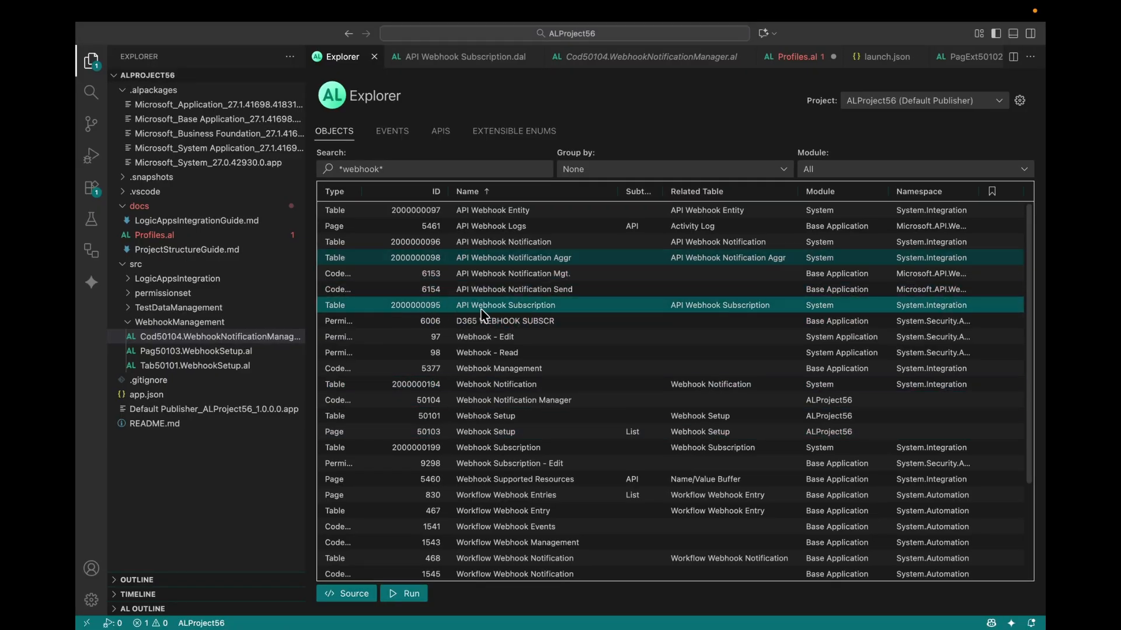
key("ctrl+Left")
key("ctrl+Left")
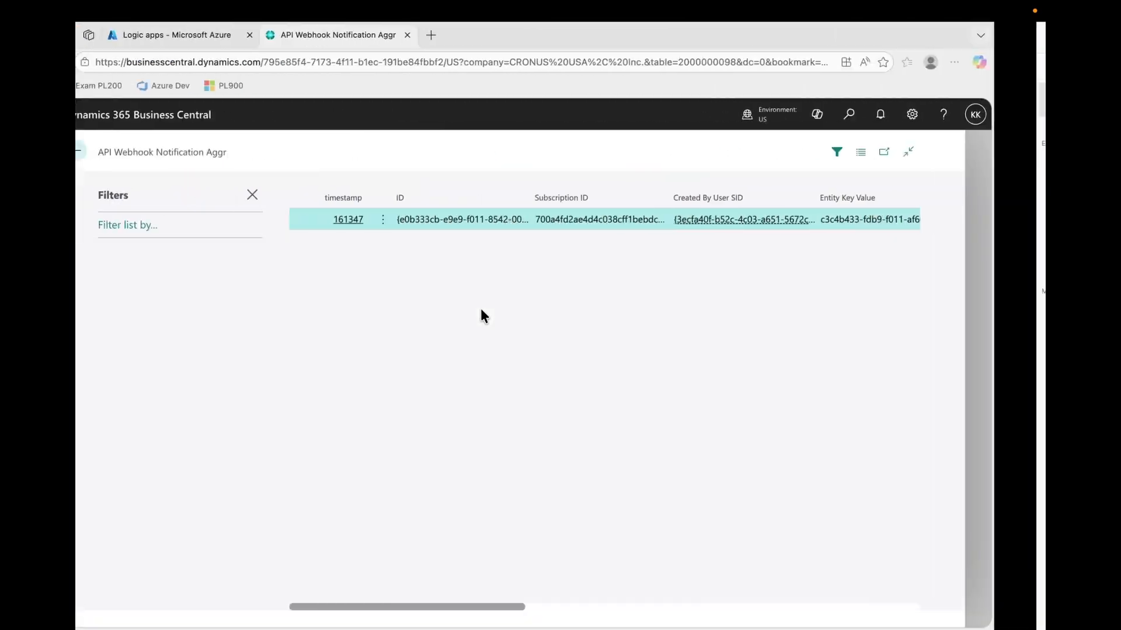
left_click(639, 54)
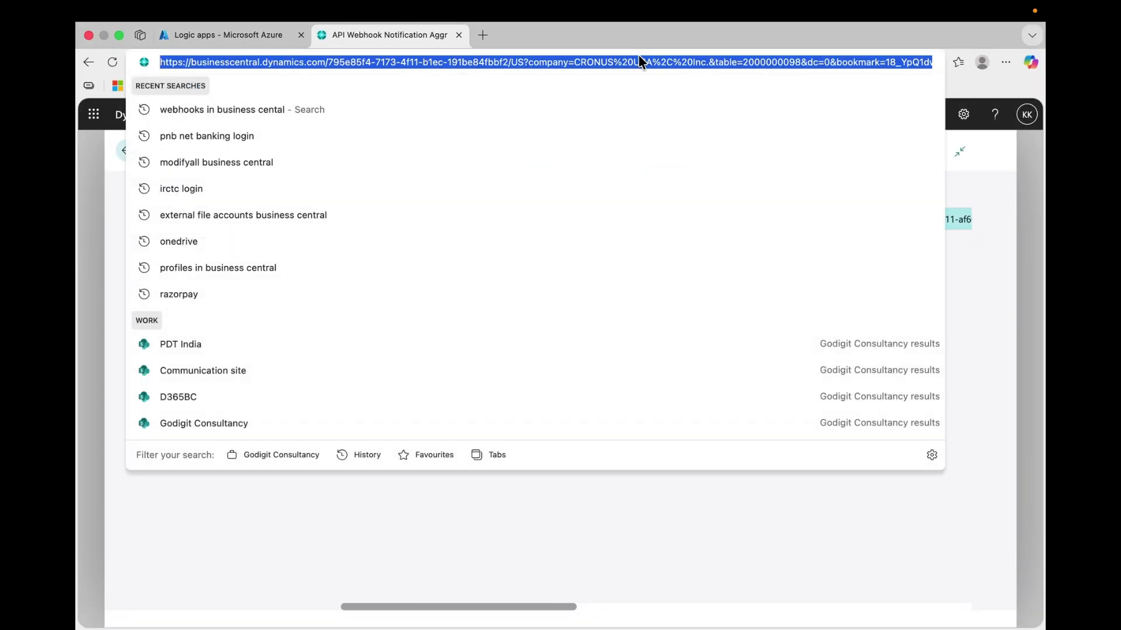
left_click(586, 60)
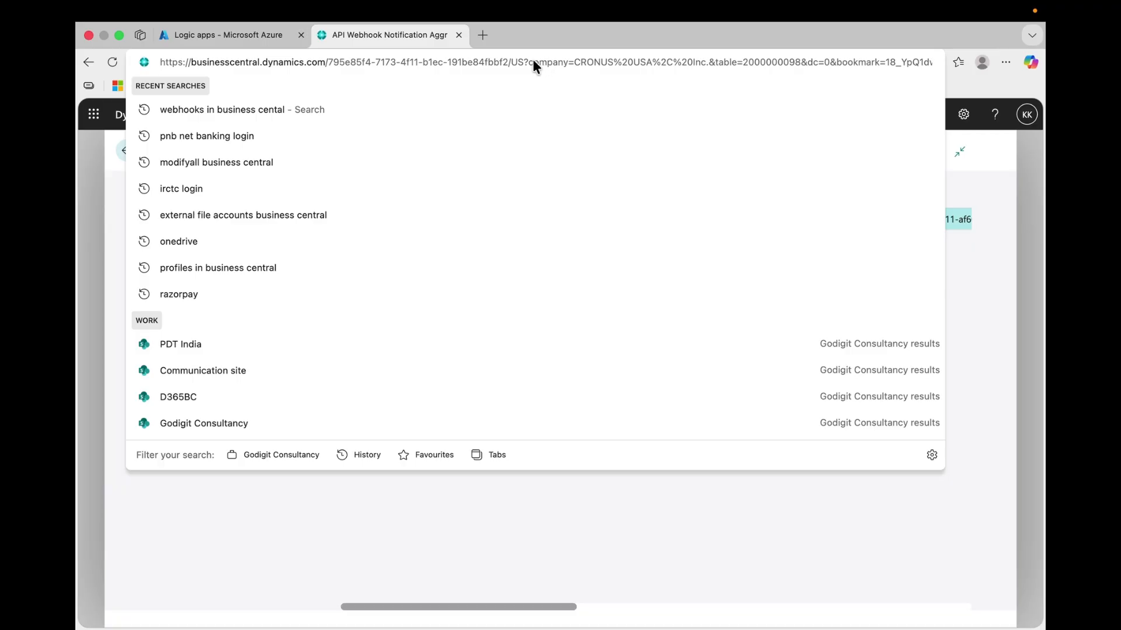
left_click_drag(529, 64, 774, 63)
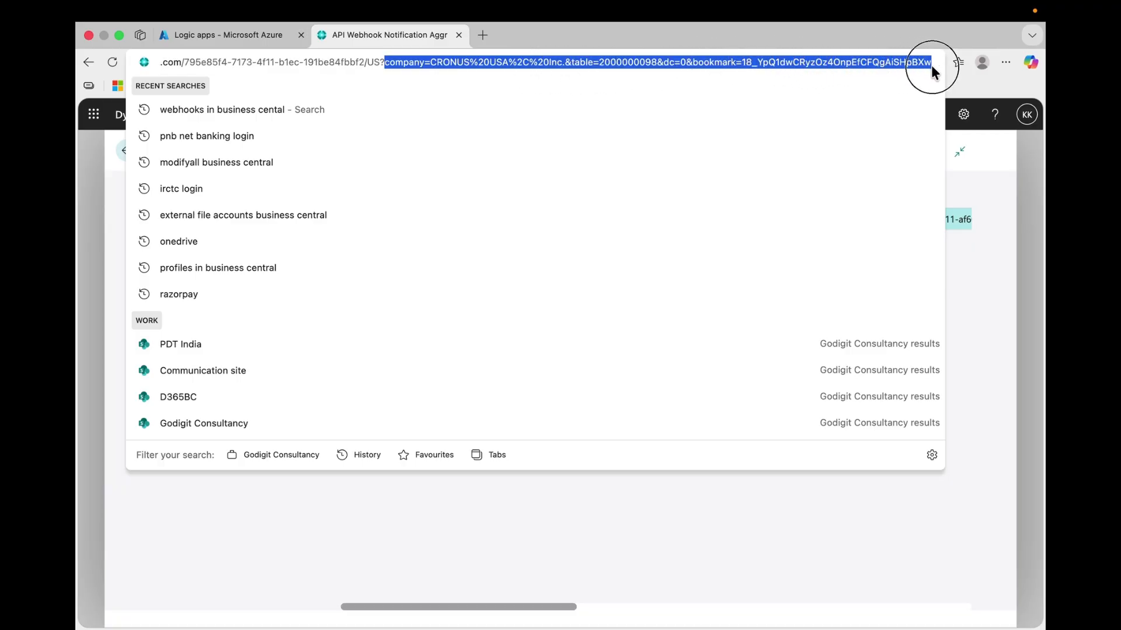
key("BackSpace")
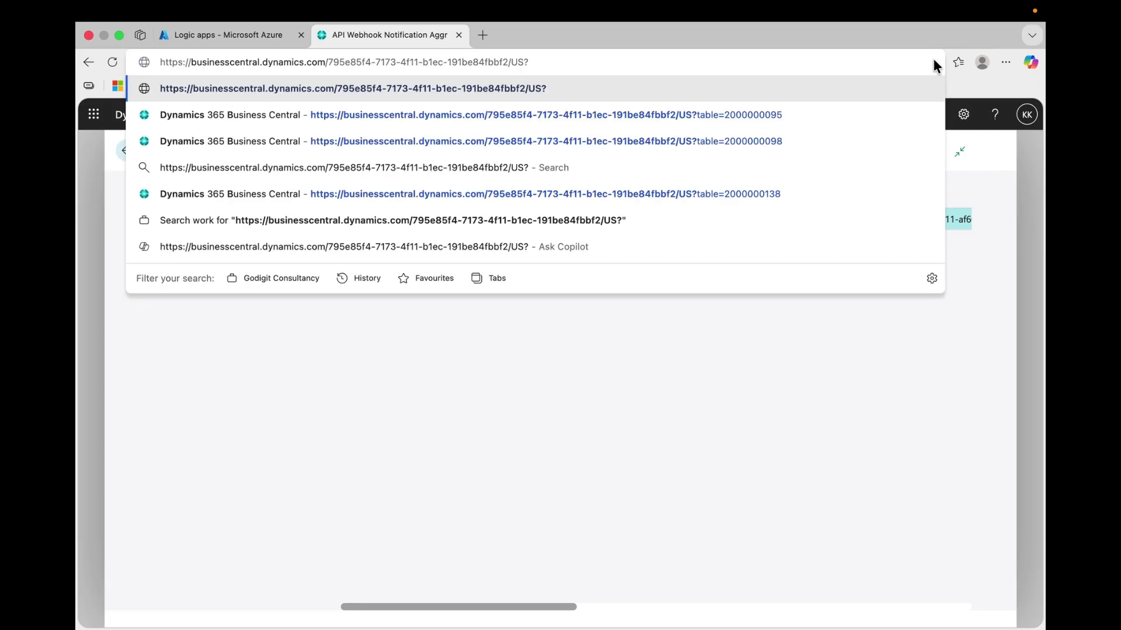
type("tab")
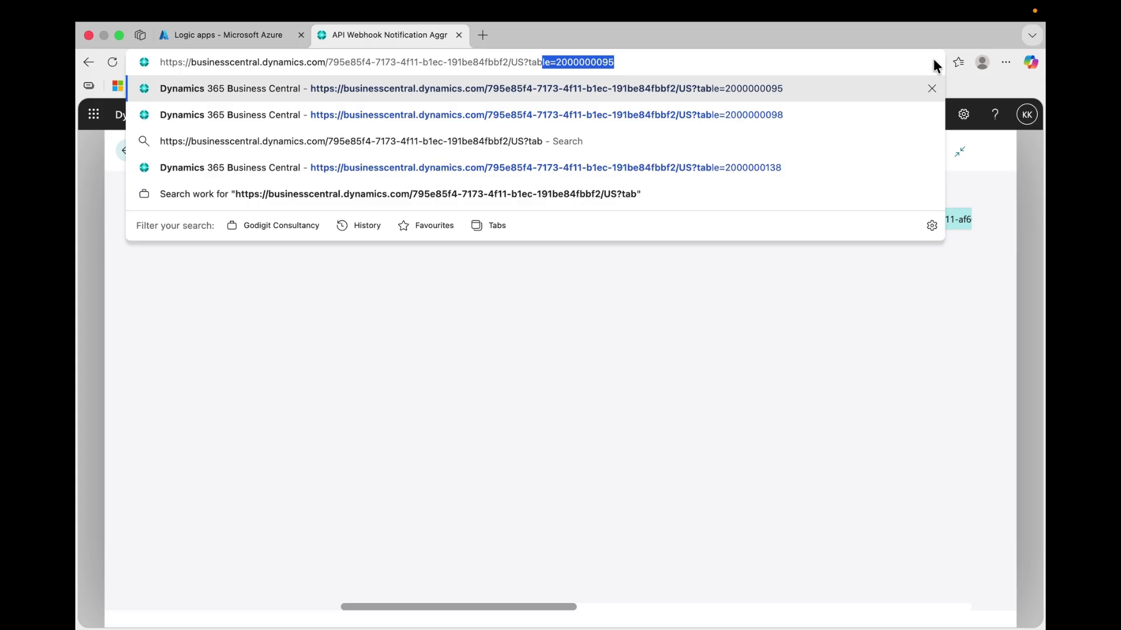
key("Return")
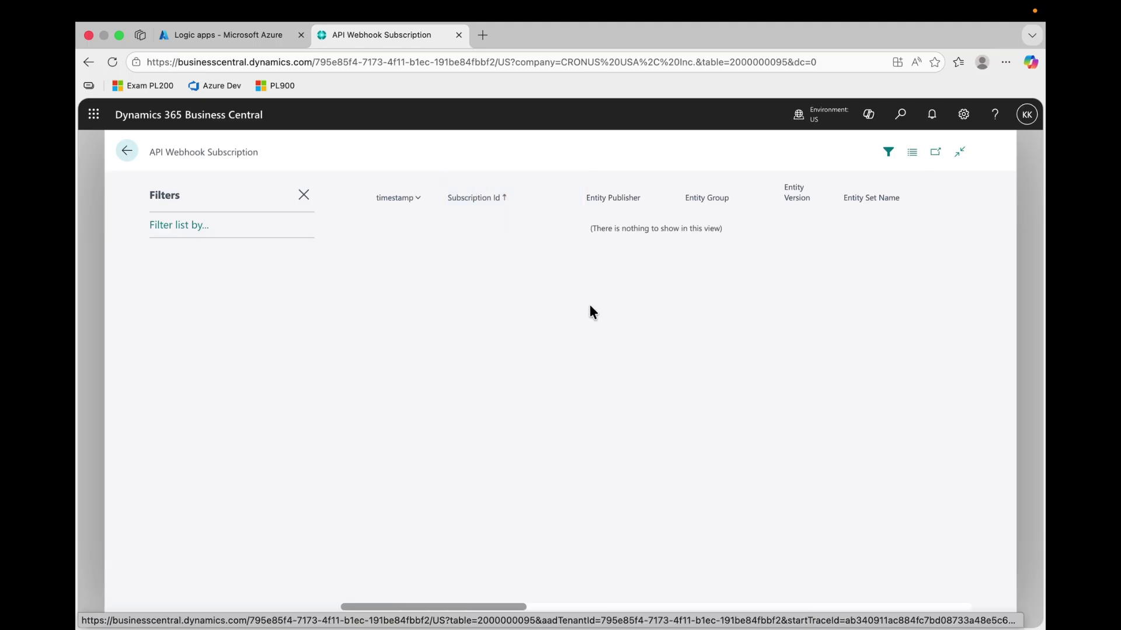
- Switch to Postman, open the Webhook Supported request in the Webhooks Test collection and review its full URL and variables
key("ctrl+Right")
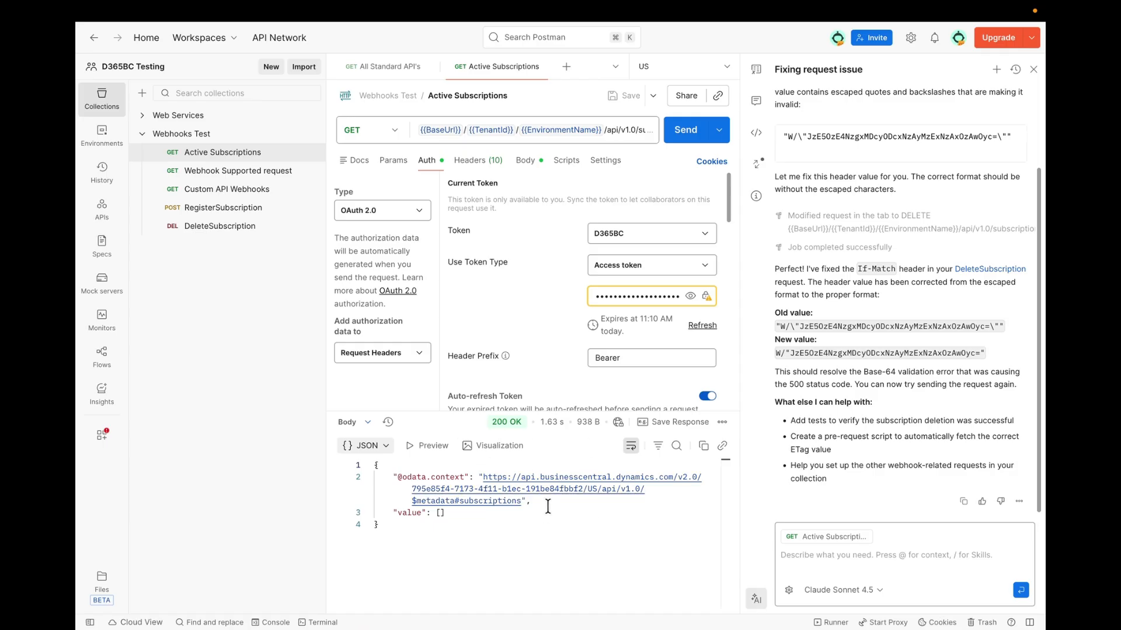
left_click(261, 179)
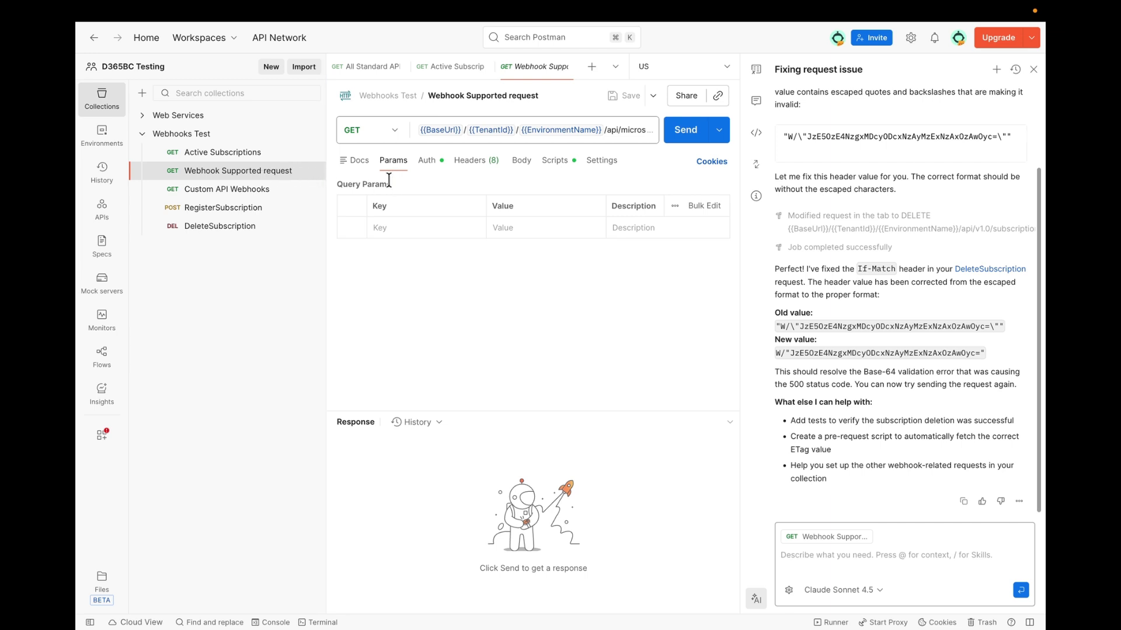
left_click(626, 129)
mouse_move(448, 130)
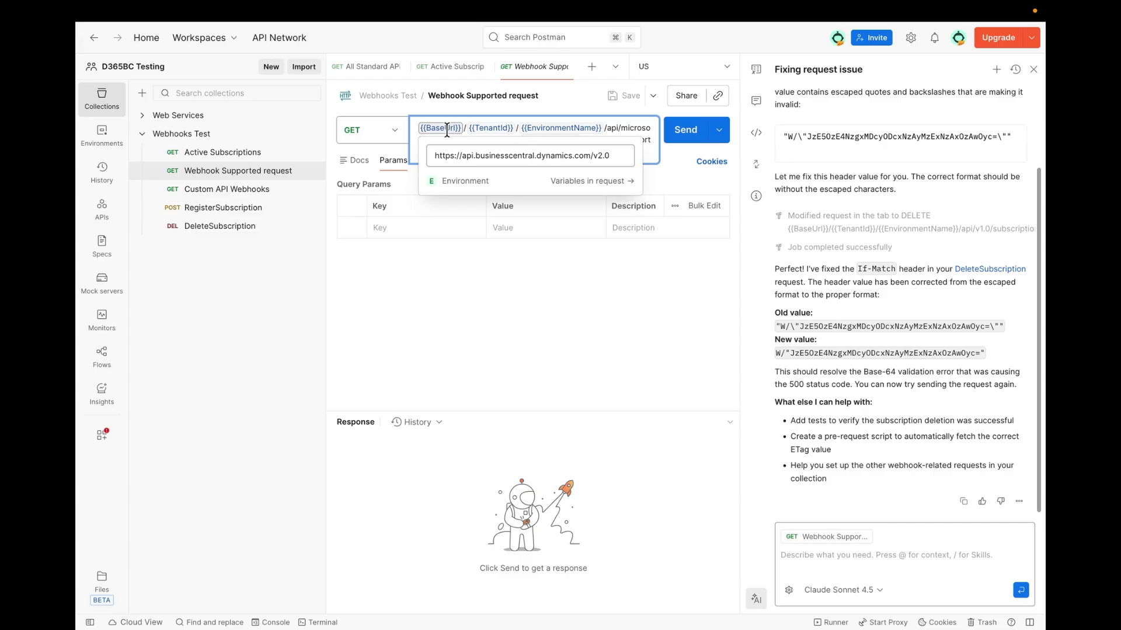
mouse_move(570, 127)
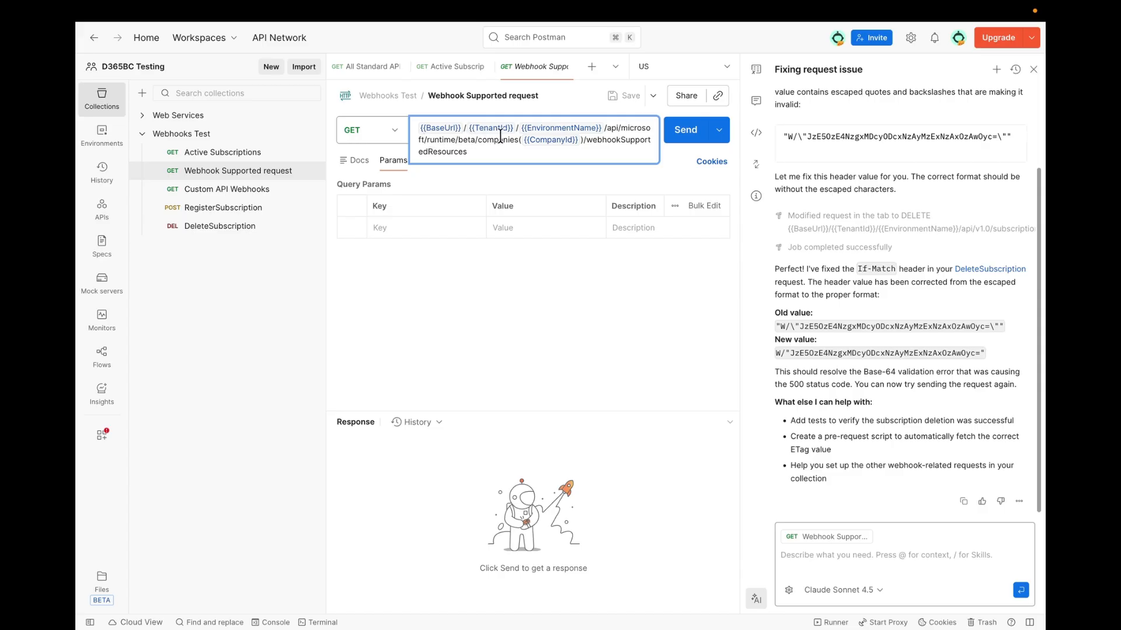
mouse_move(537, 140)
left_click(674, 174)
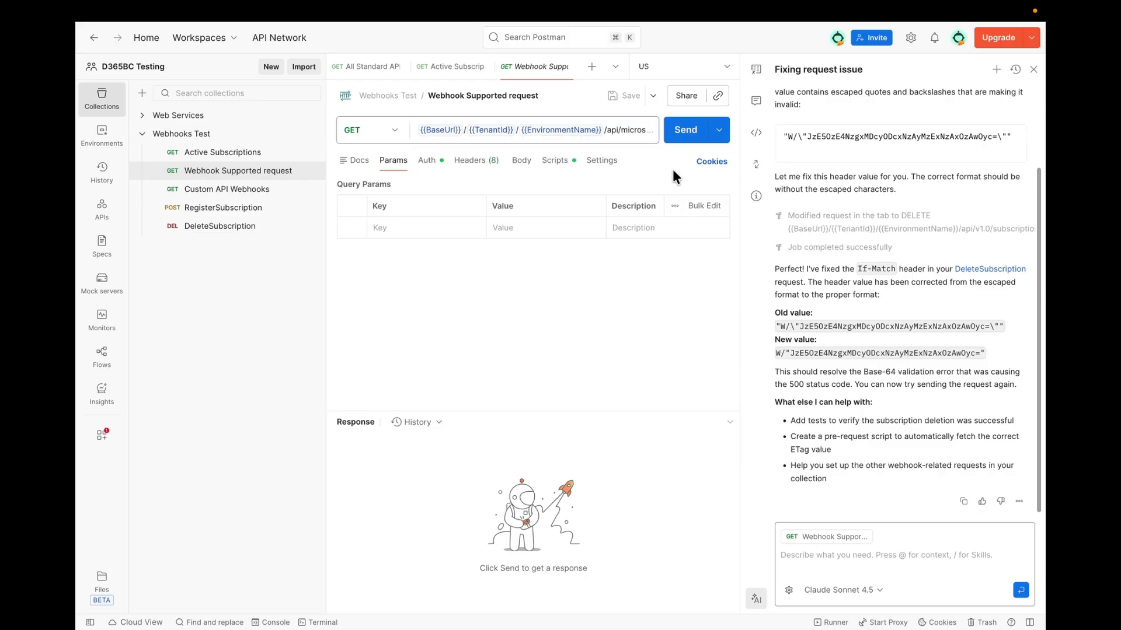
- Send the Webhook Supported request and preview its response as a table with the value list expanded to show the resource column
left_click(676, 141)
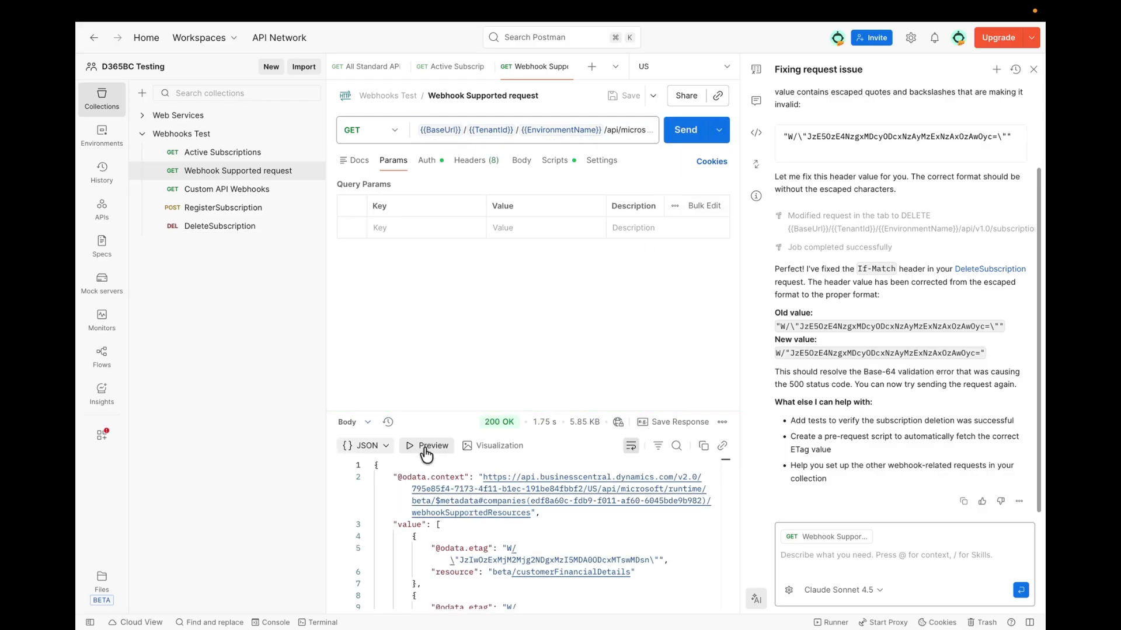
left_click(428, 447)
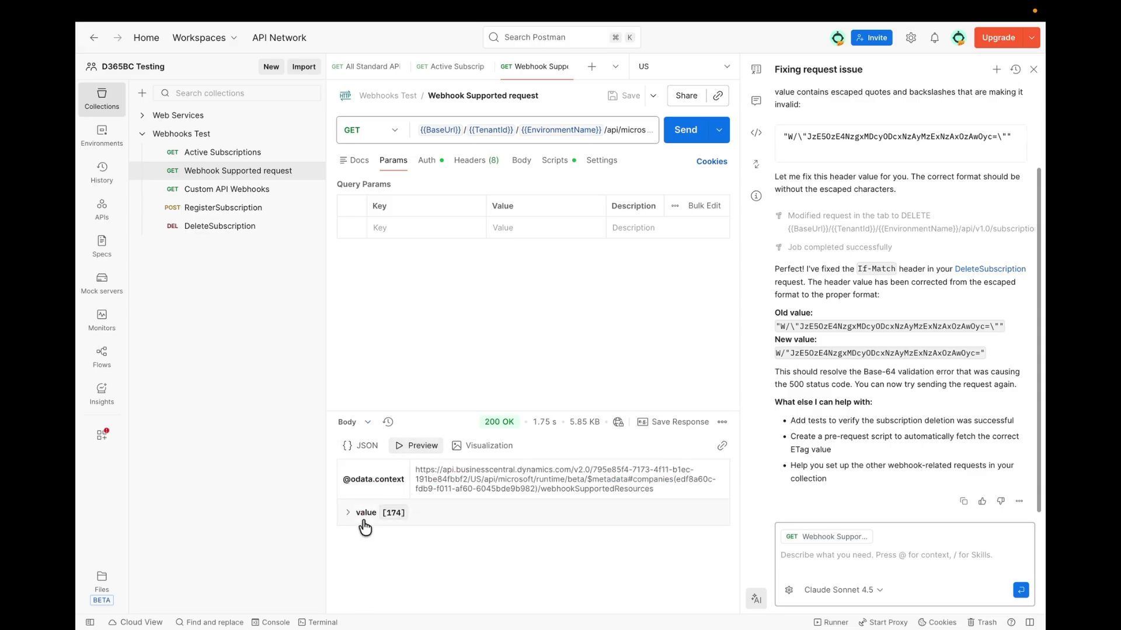
left_click(348, 513)
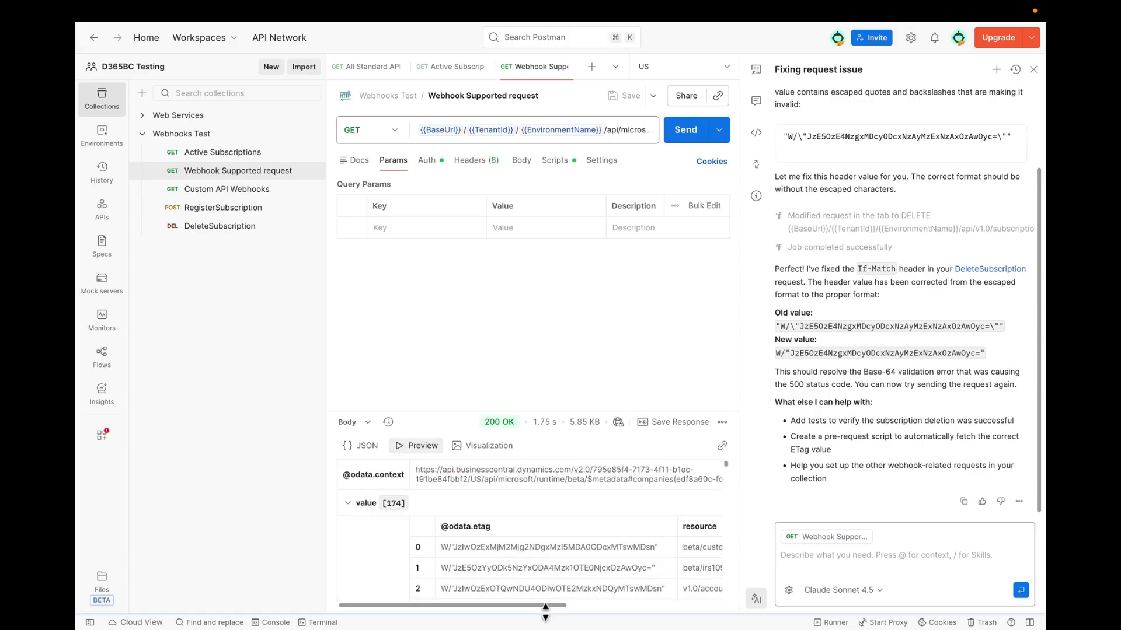
left_click_drag(551, 608, 663, 609)
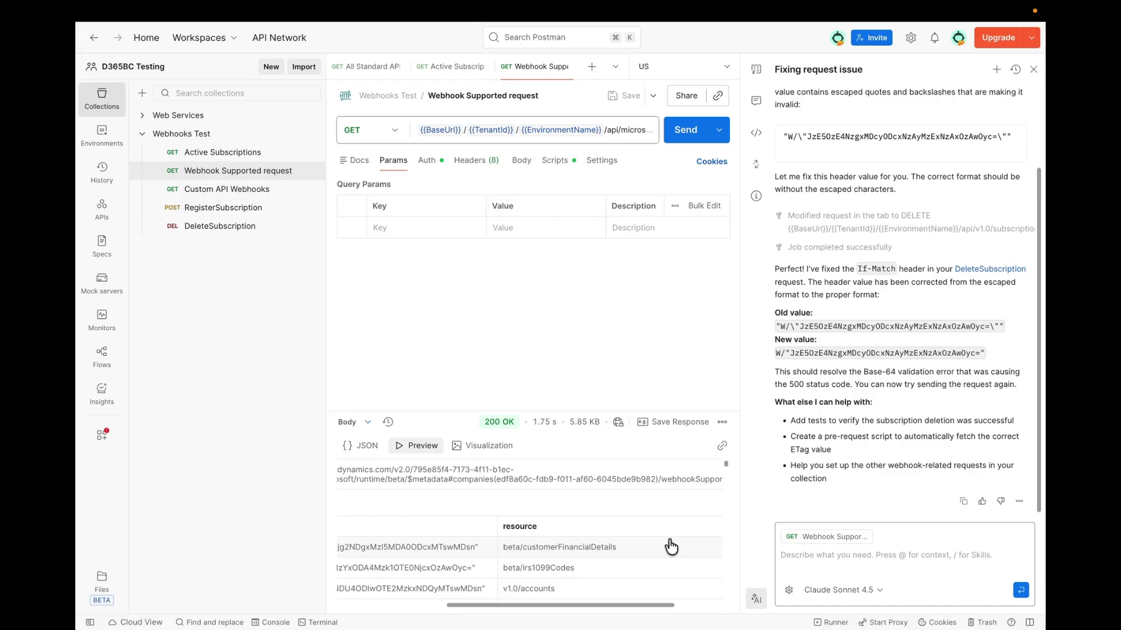
- Expand the Web Services collection, then open the Custom API Webhooks request and examine the resource filter in its URL
left_click(141, 117)
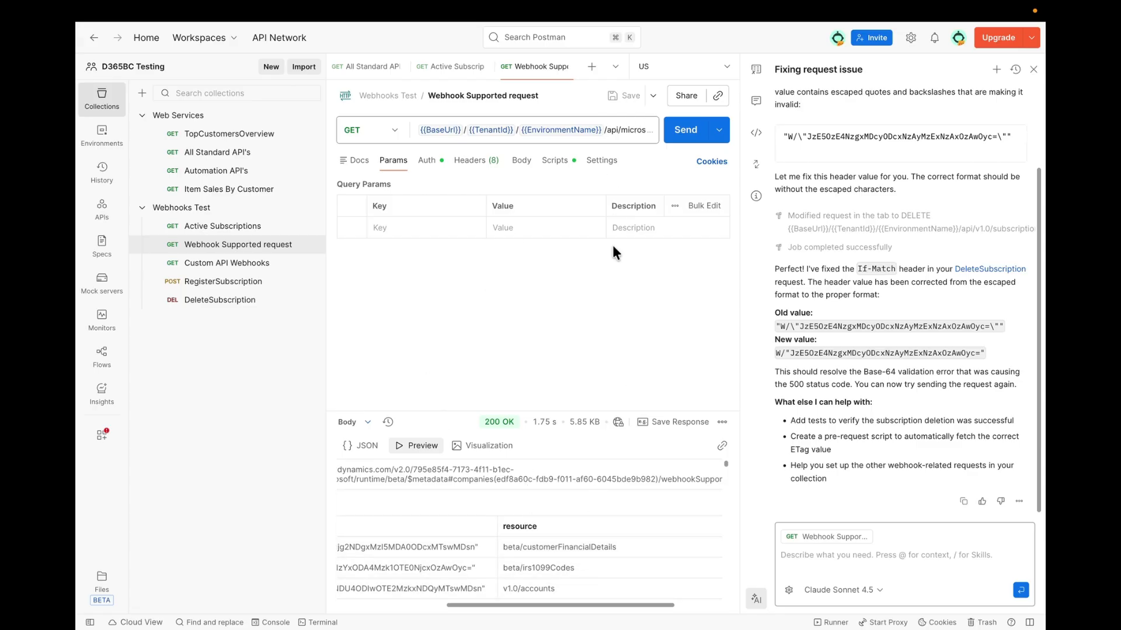
left_click(224, 270)
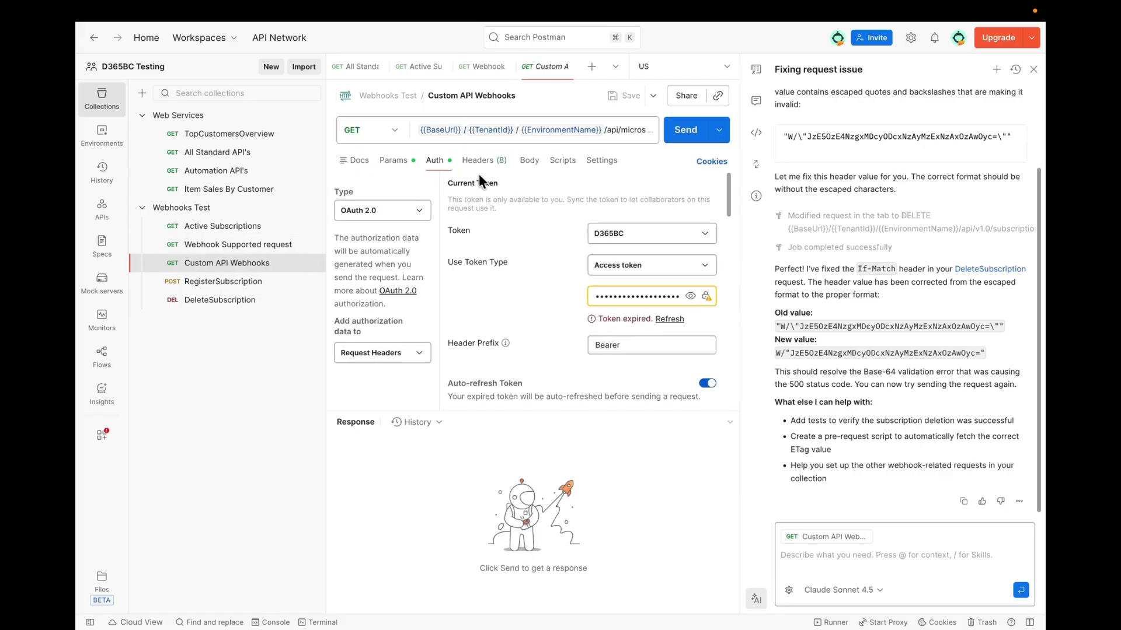
left_click(614, 126)
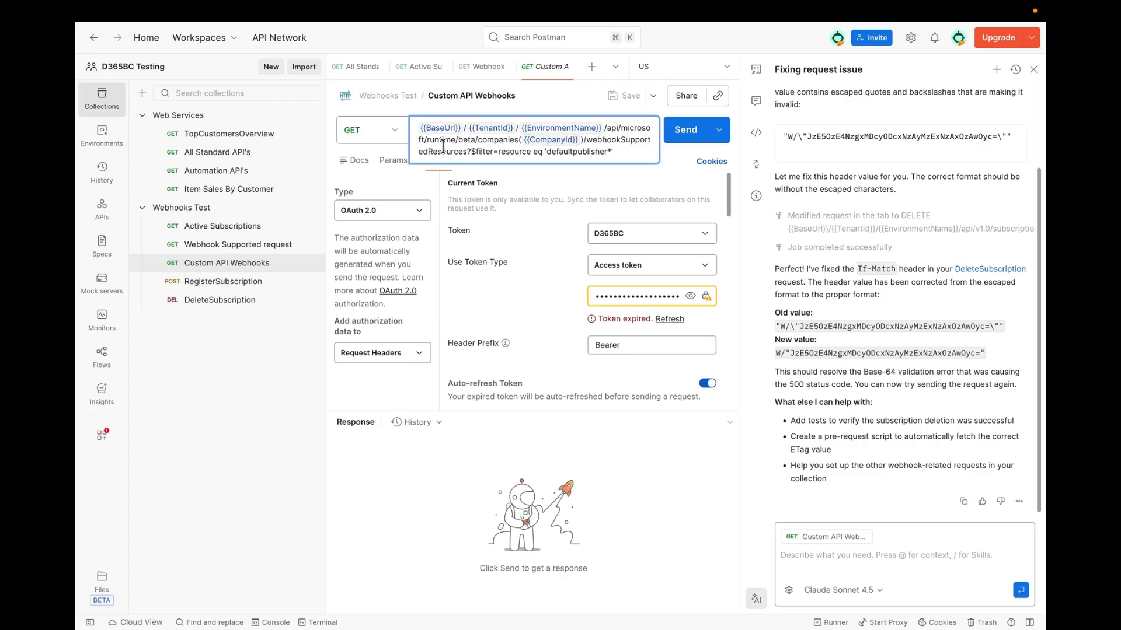
left_click_drag(473, 153, 531, 155)
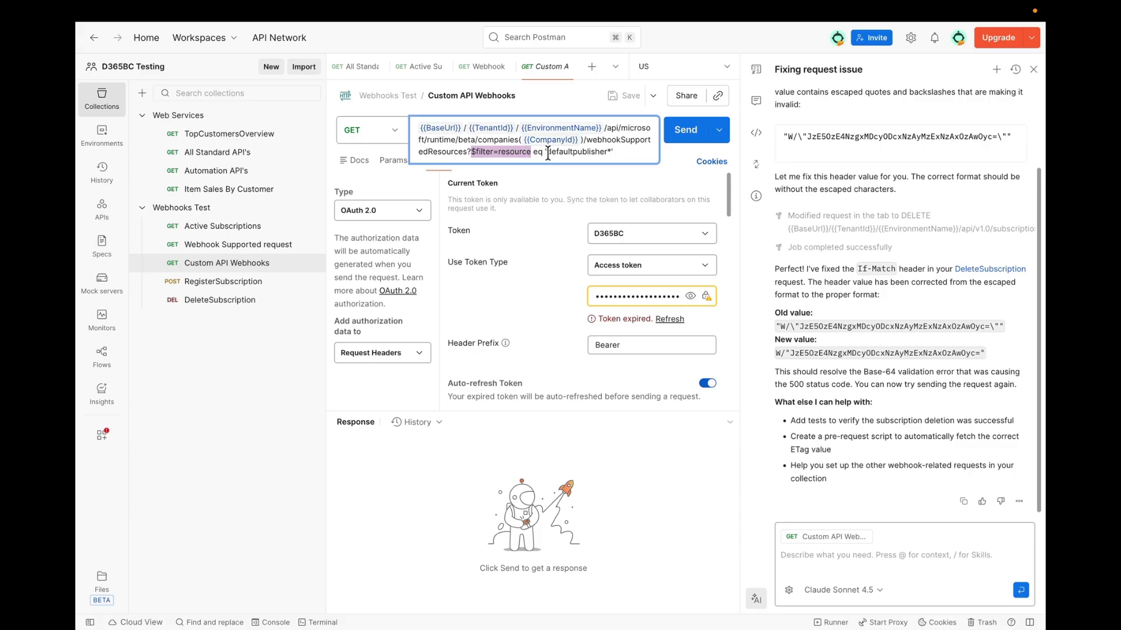
left_click_drag(611, 154, 470, 158)
- Return to the Webhook Supported request and look through the resource names in its response
left_click(221, 252)
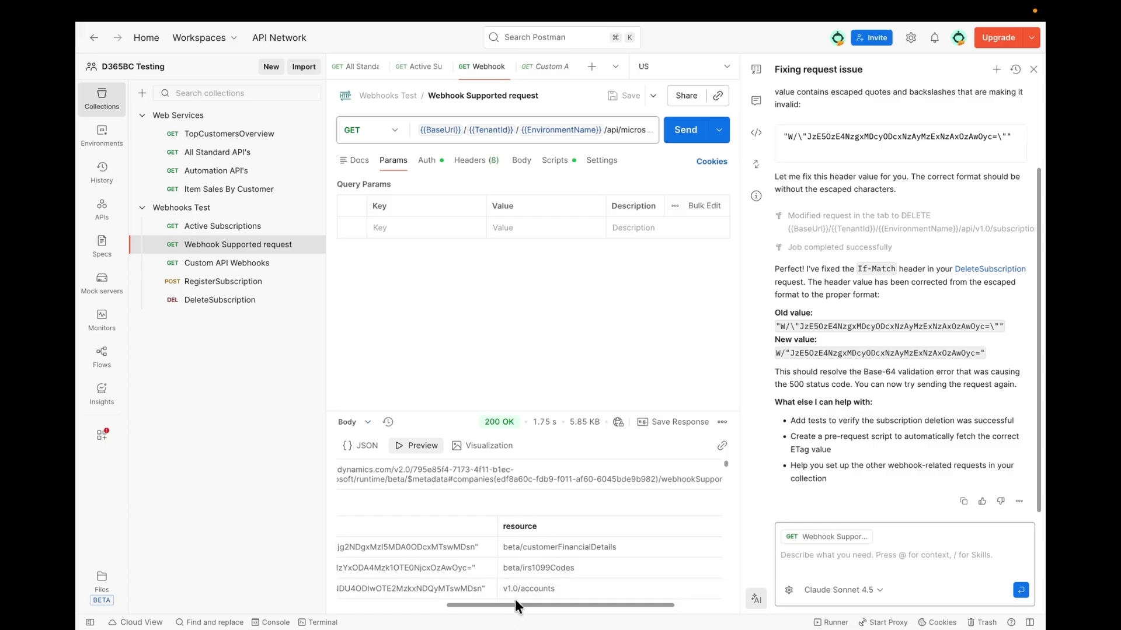
scroll(556, 564, "down", 1)
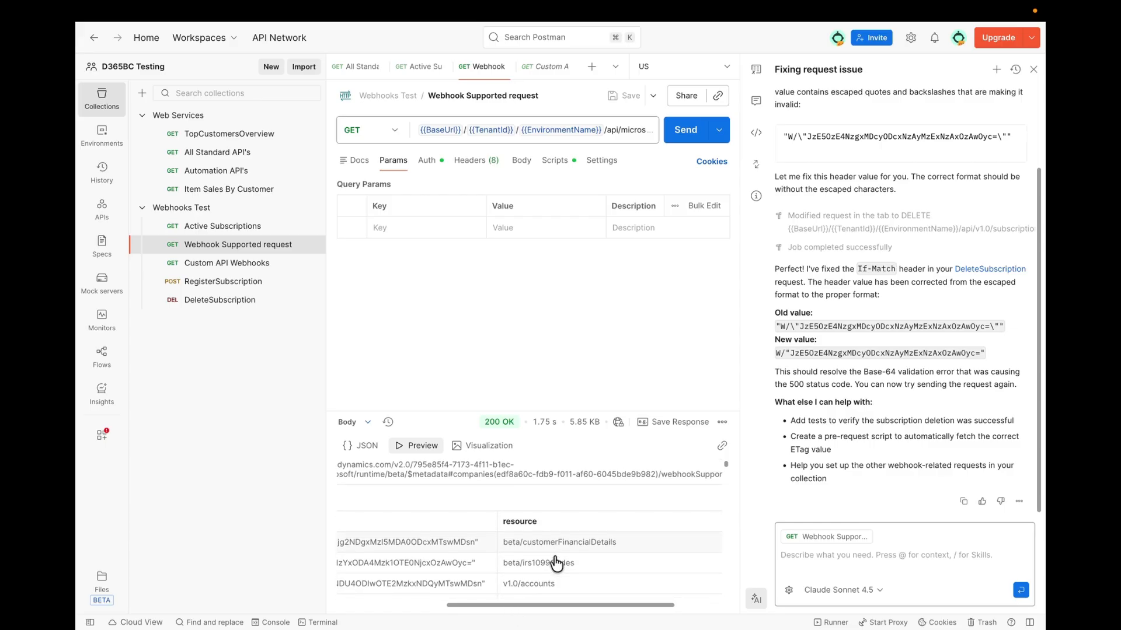
scroll(555, 564, "down", 2)
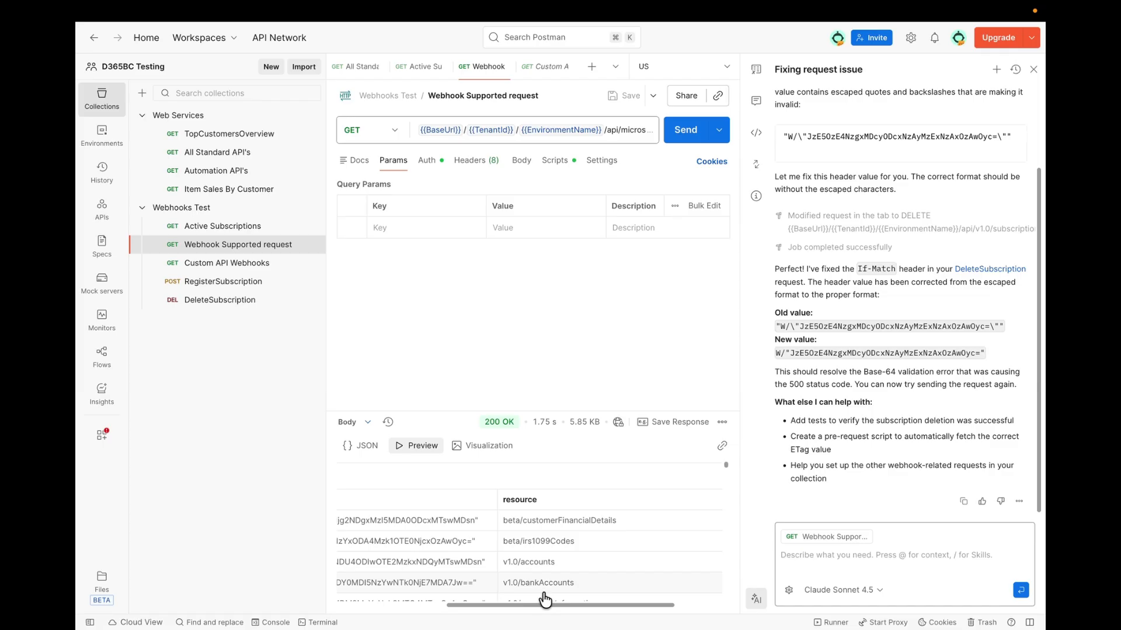
scroll(583, 561, "down", 3)
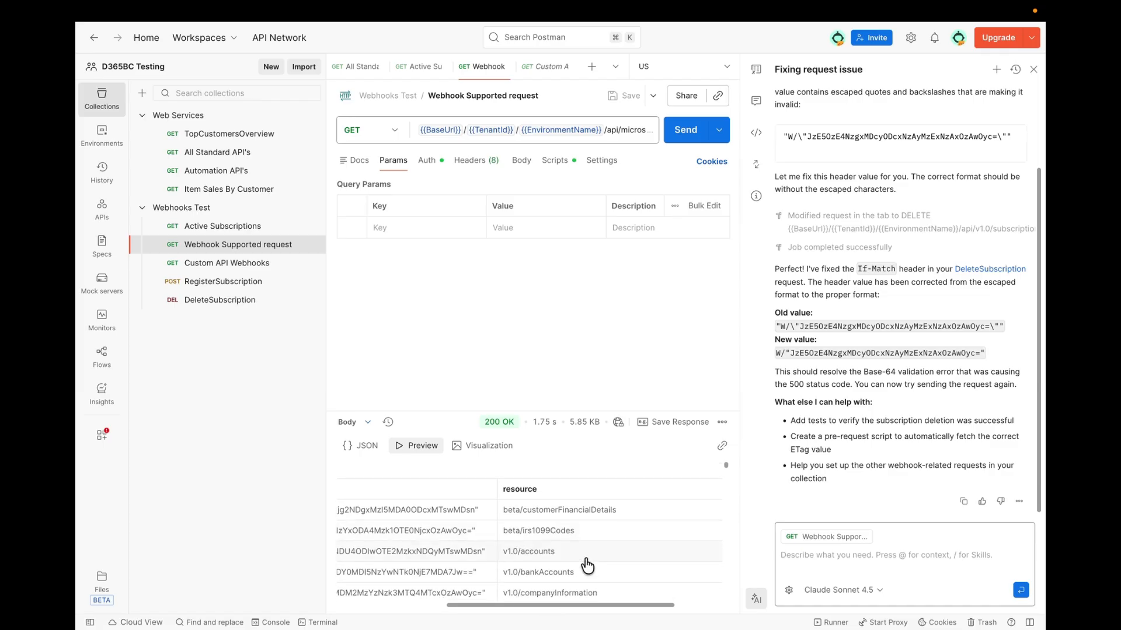
scroll(587, 565, "down", 10)
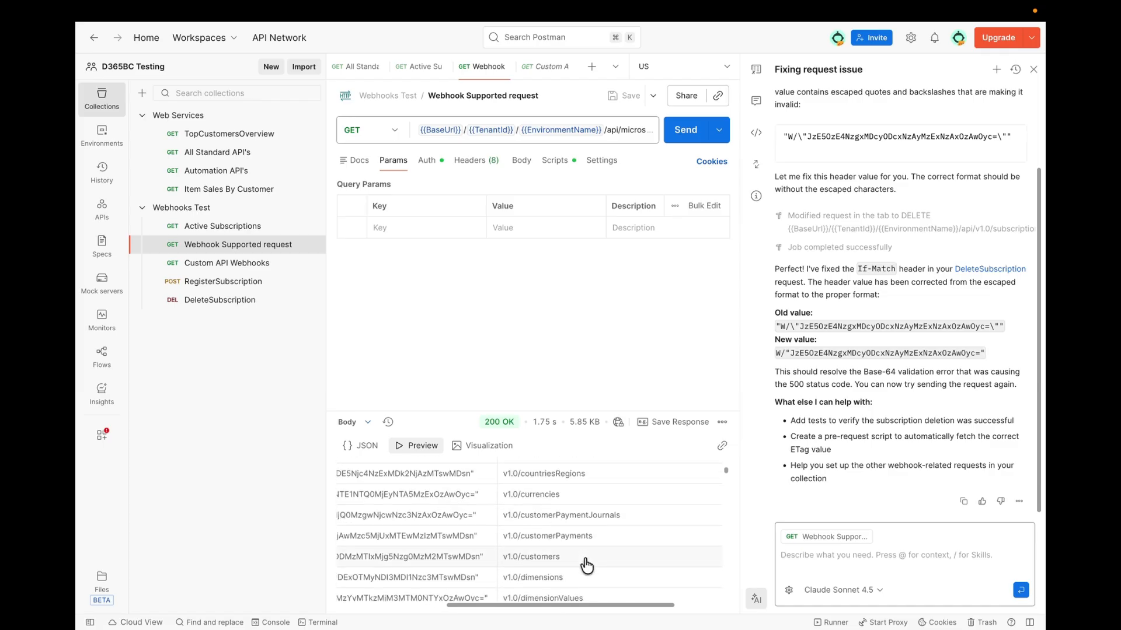
scroll(586, 565, "down", 10)
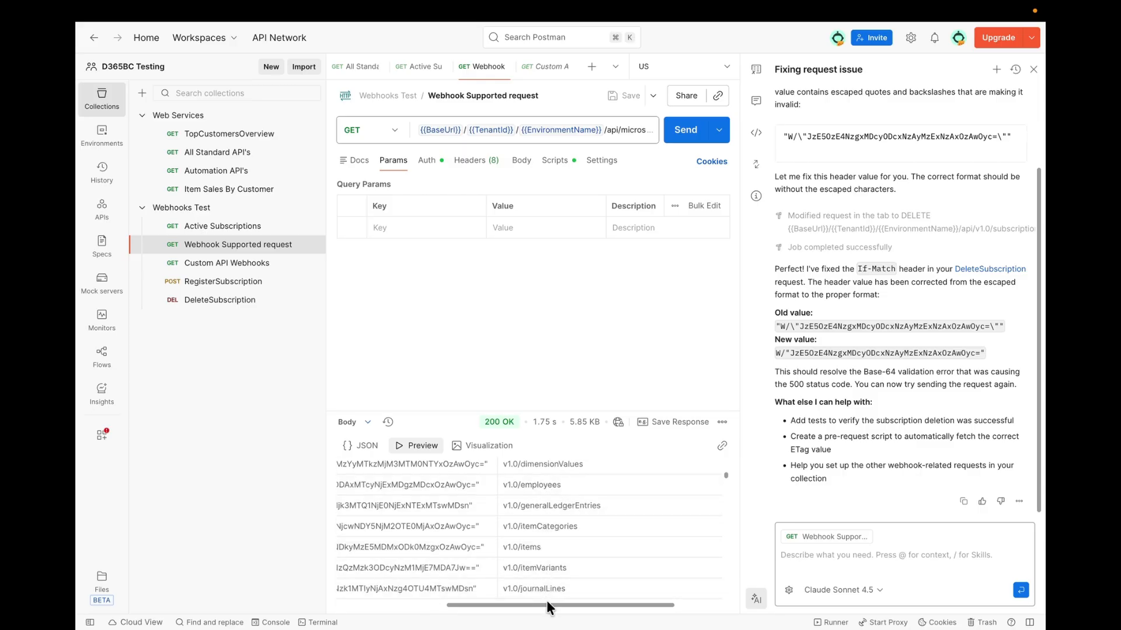
- Open the Custom API Webhooks request and highlight the $filter=resource eq 'defaultpublisher*' part of its URL
scroll(546, 600, "down", 1)
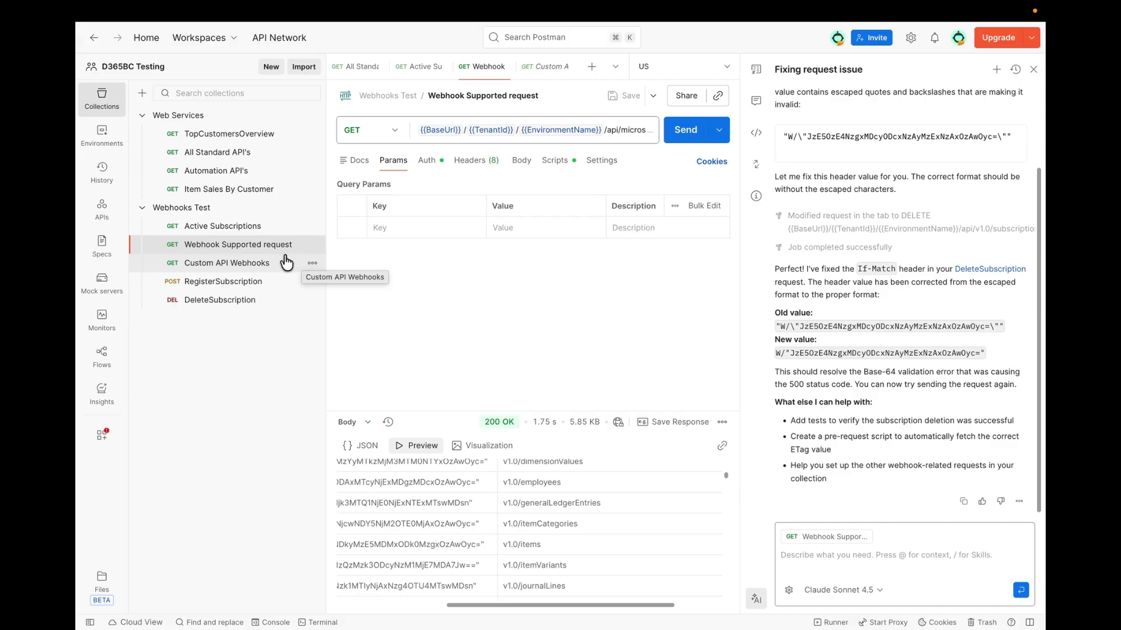
left_click(255, 268)
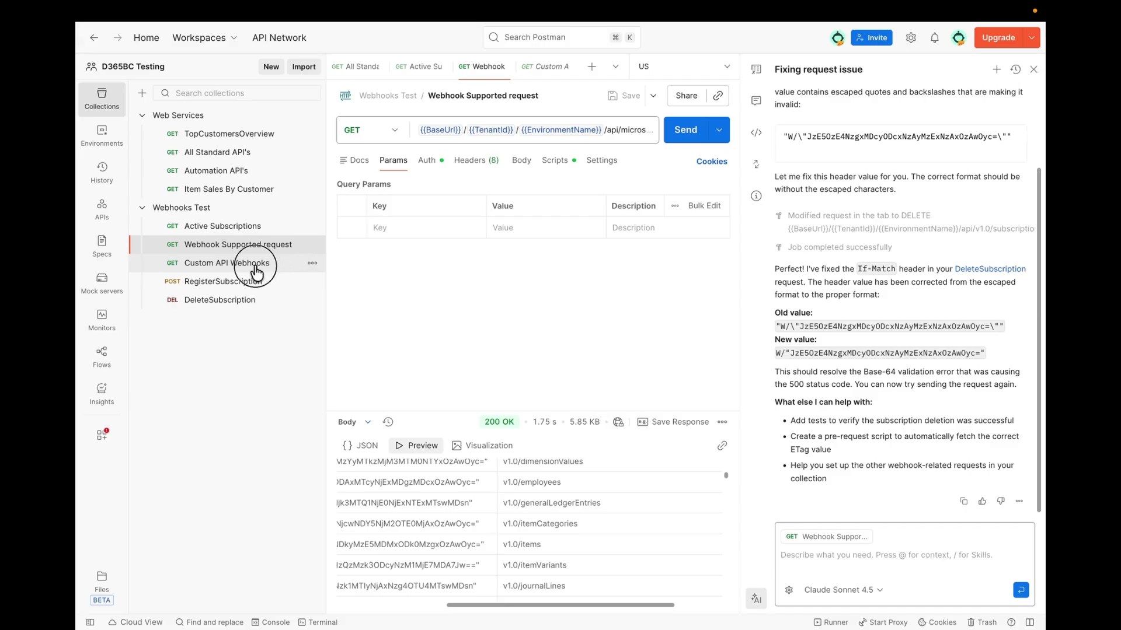
left_click(609, 138)
left_click_drag(630, 152, 471, 153)
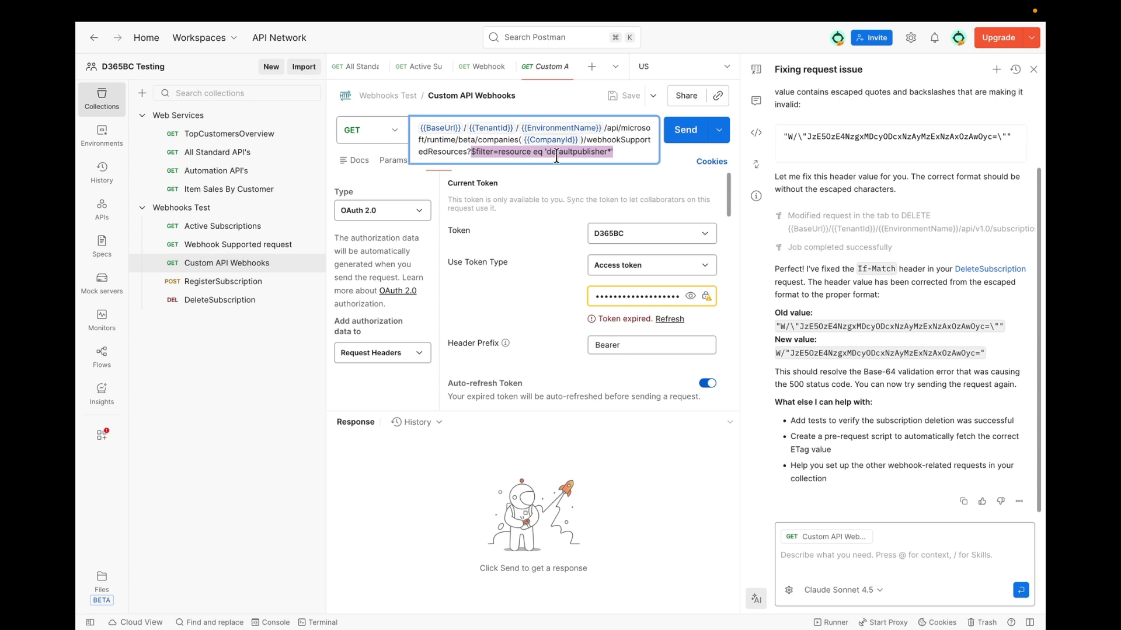
- Go back to the Webhook Supported request and compare the resource names in its response with the custom API filter
left_click(228, 260)
left_click(207, 245)
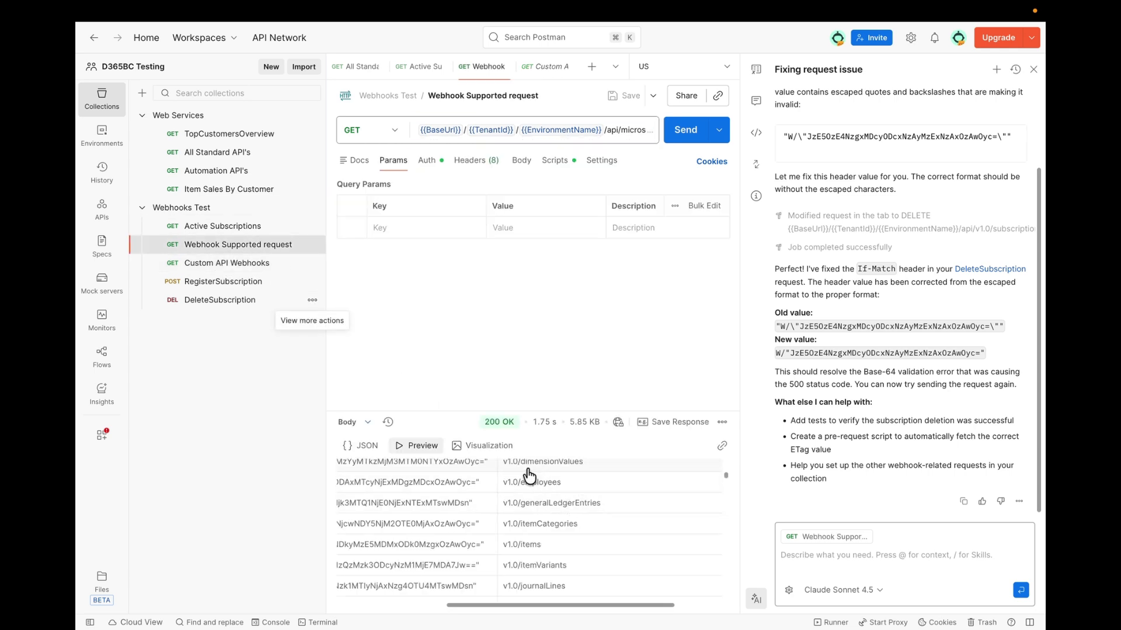
scroll(639, 529, "down", 2)
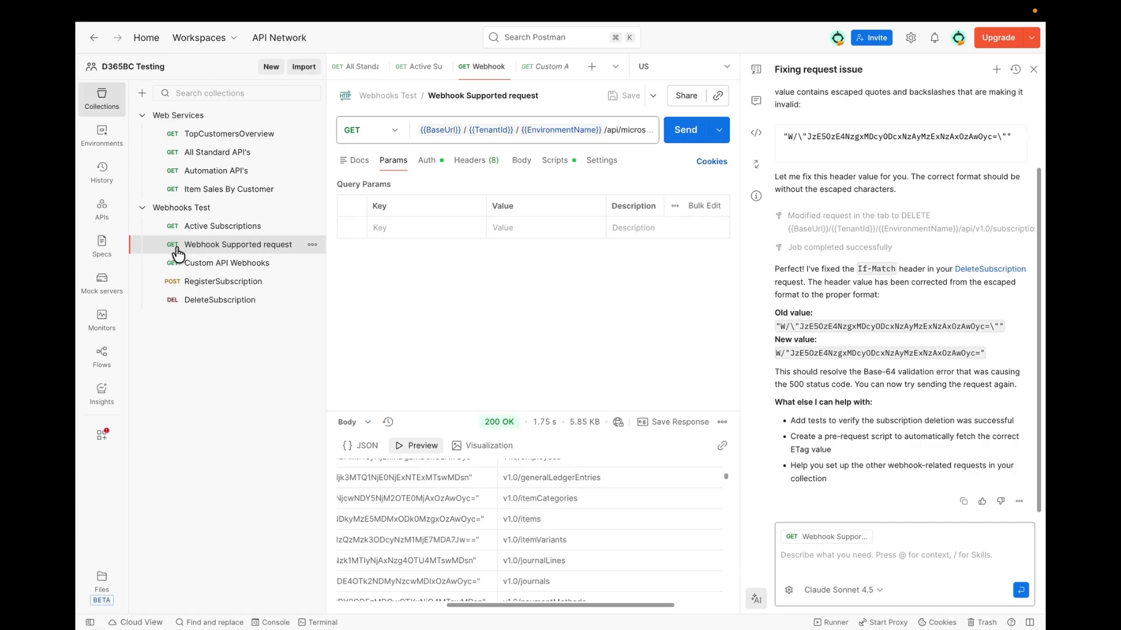
- Send the Custom API Webhooks request and preview its response with the value list expanded, showing the resource column
left_click(630, 130)
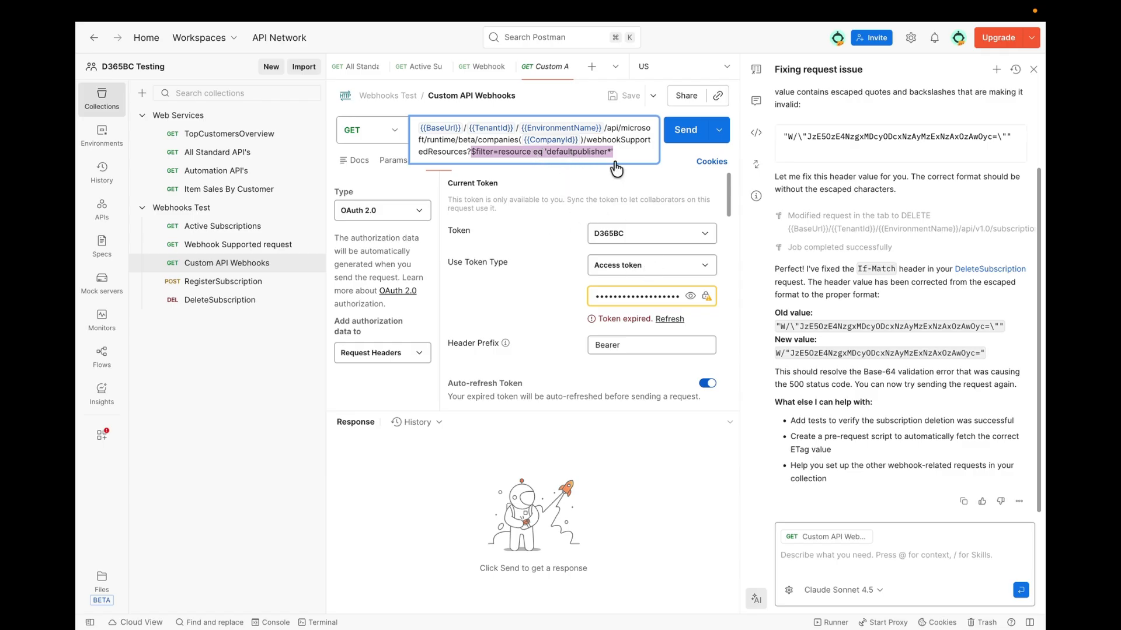
left_click(670, 139)
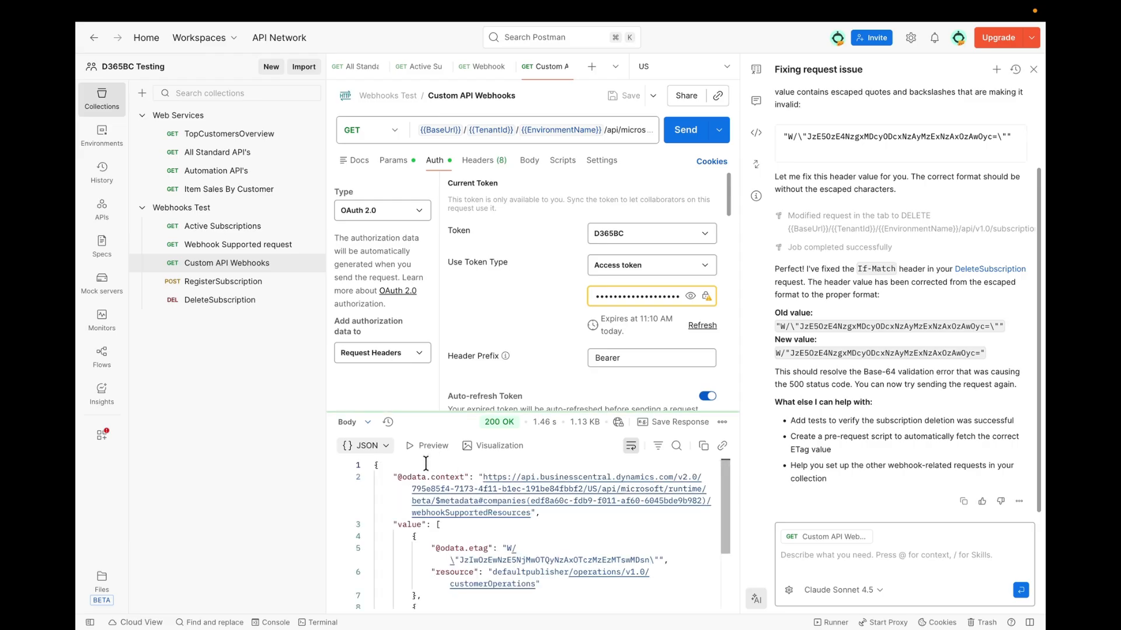
left_click(435, 450)
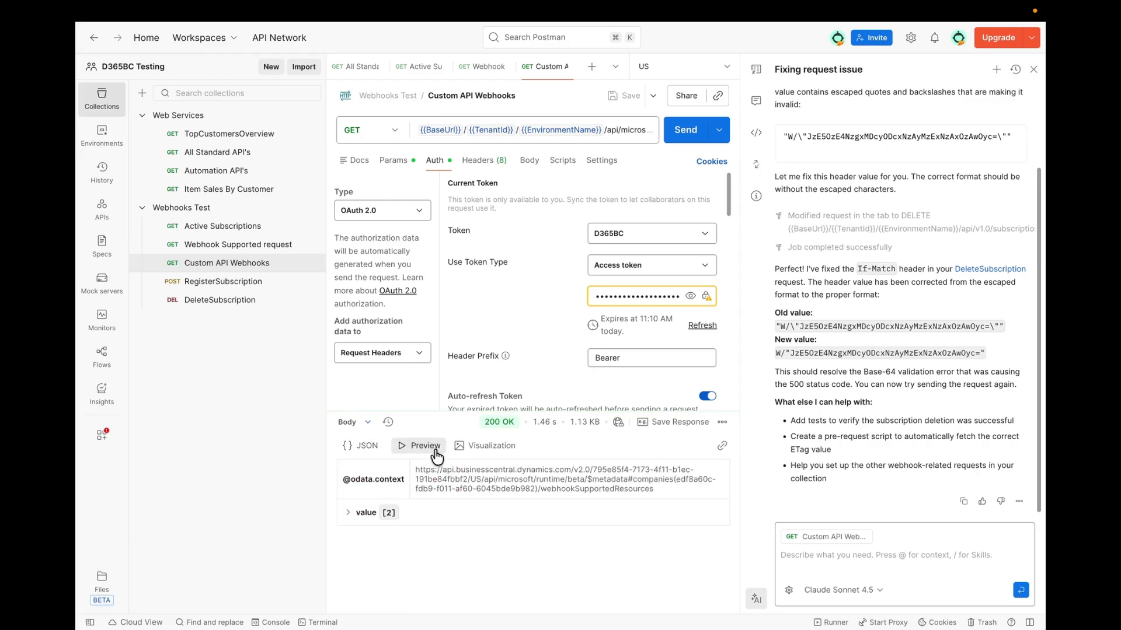
left_click(347, 513)
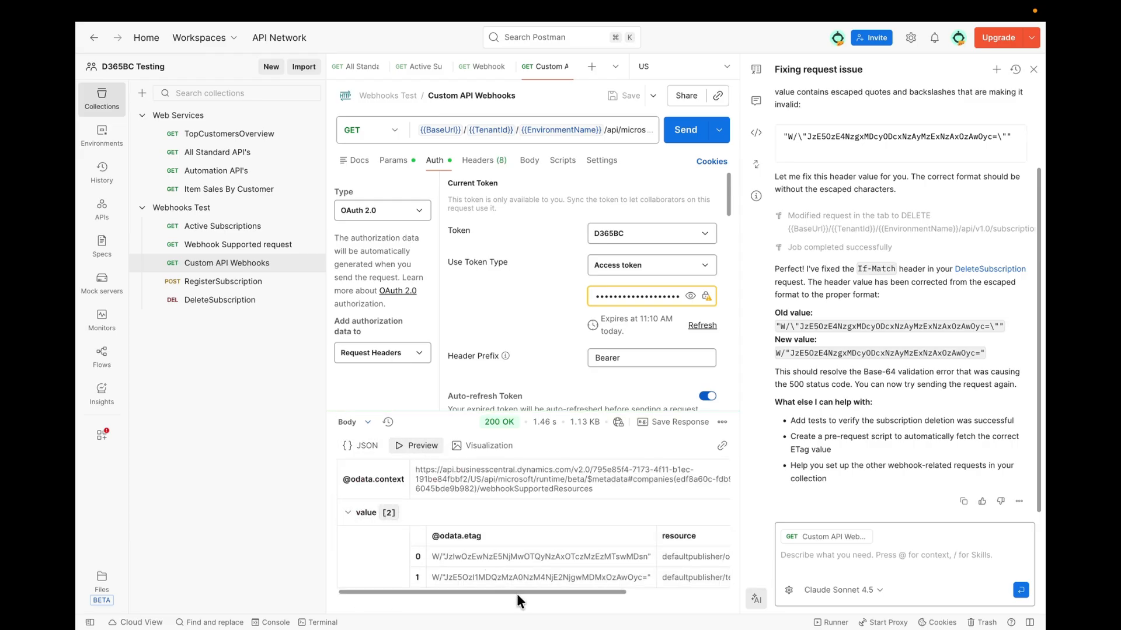
left_click_drag(525, 589, 677, 574)
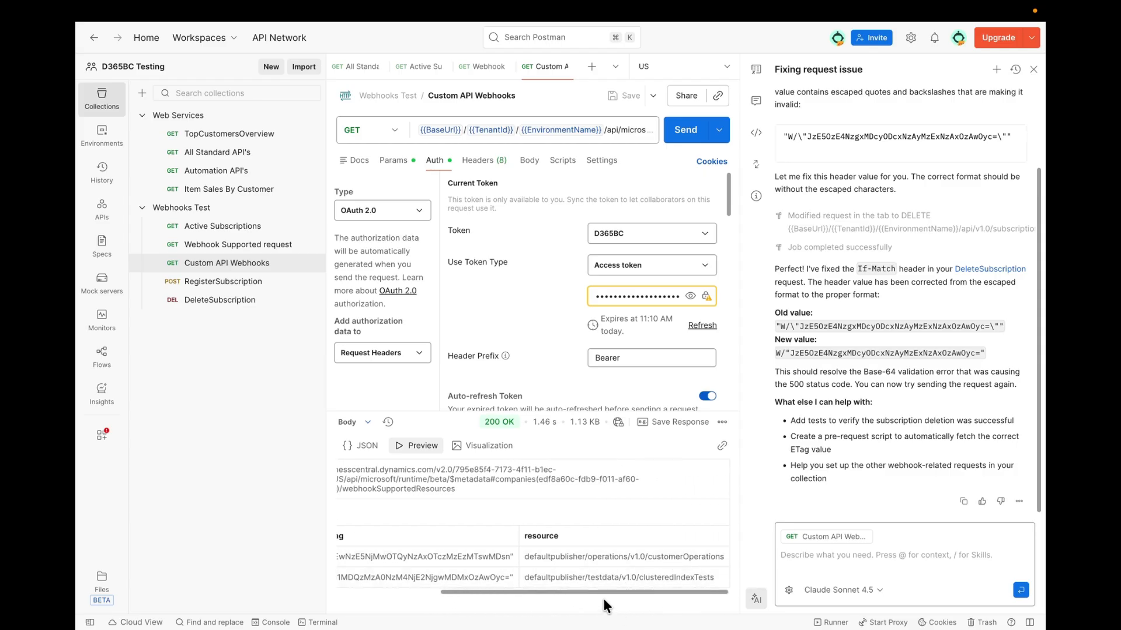
left_click_drag(597, 592, 519, 592)
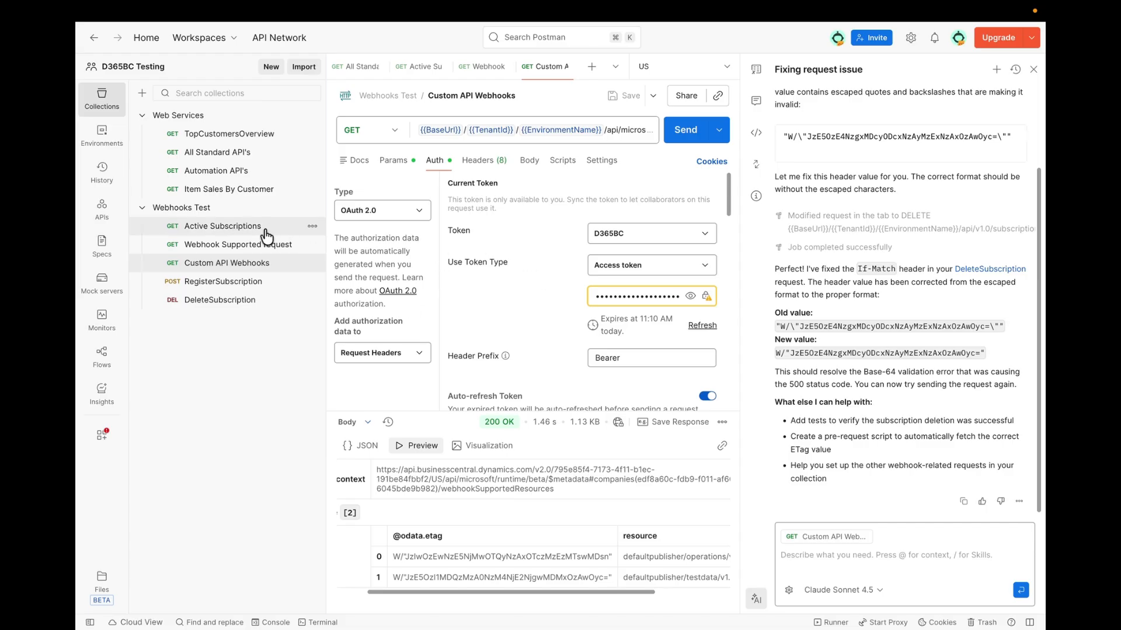
- Open the RegisterSubscription request and review its full URL, variables and JSON body
left_click(233, 284)
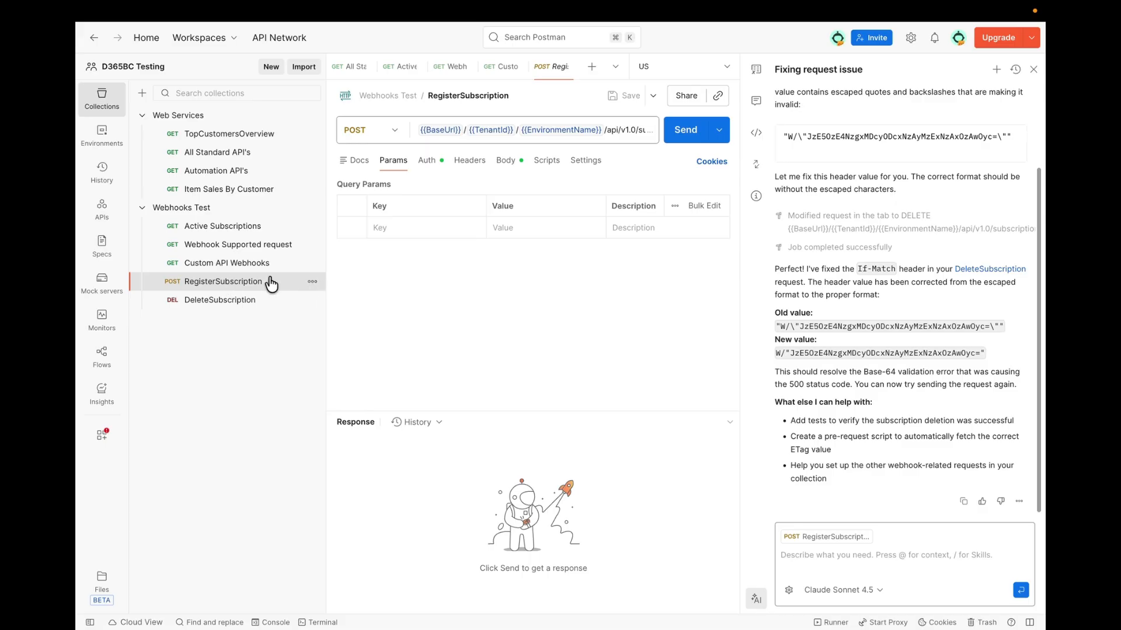
left_click(632, 126)
mouse_move(487, 130)
mouse_move(556, 129)
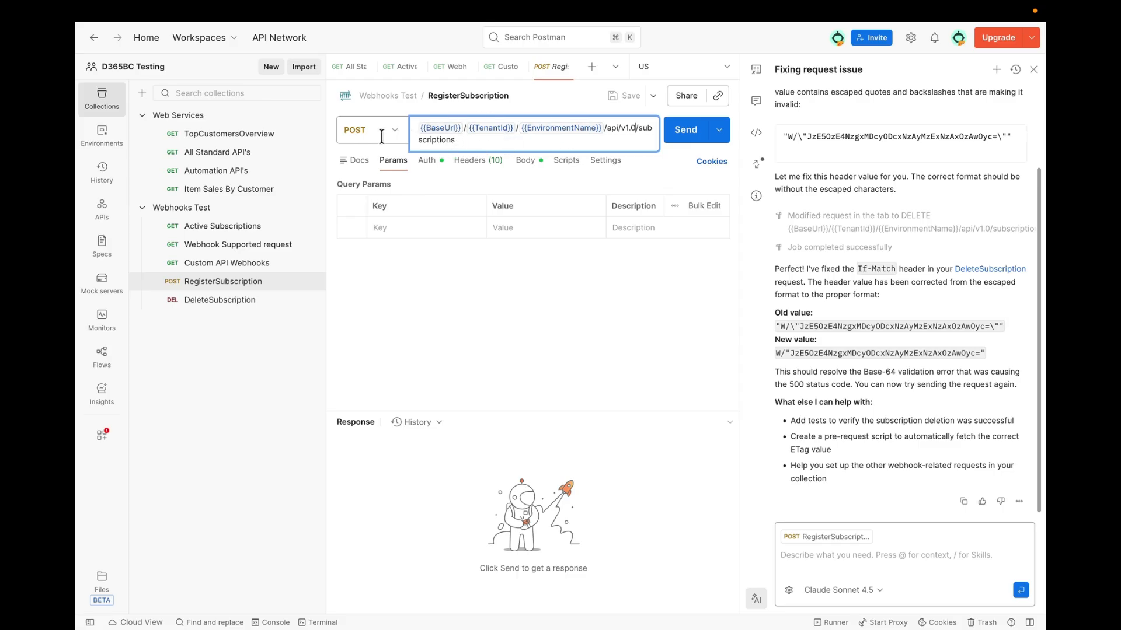
left_click(408, 303)
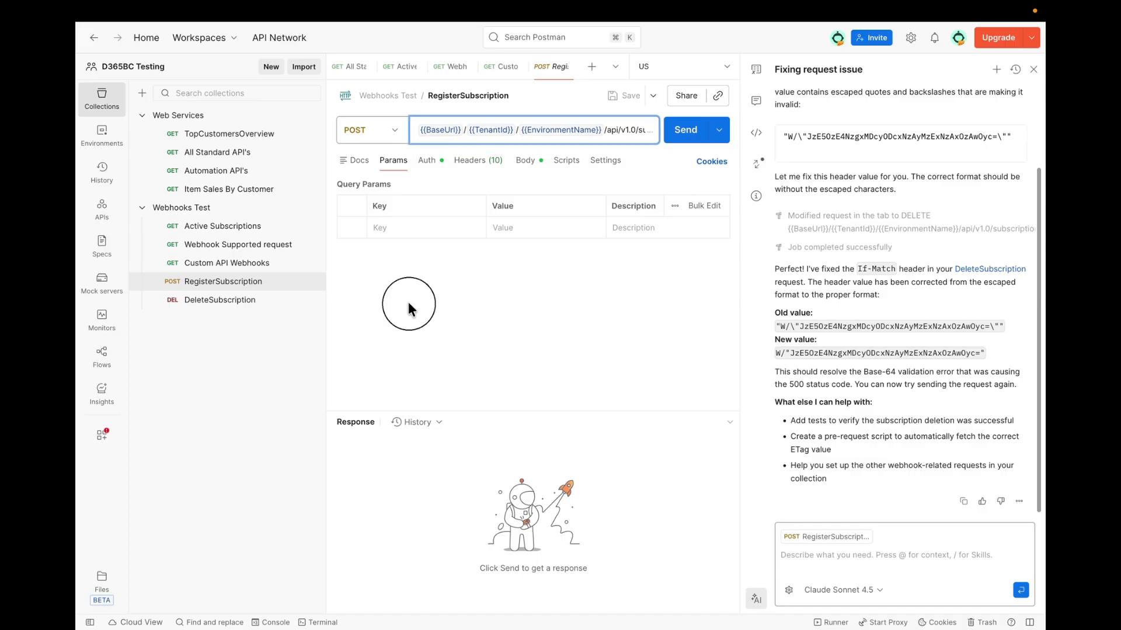
left_click(520, 166)
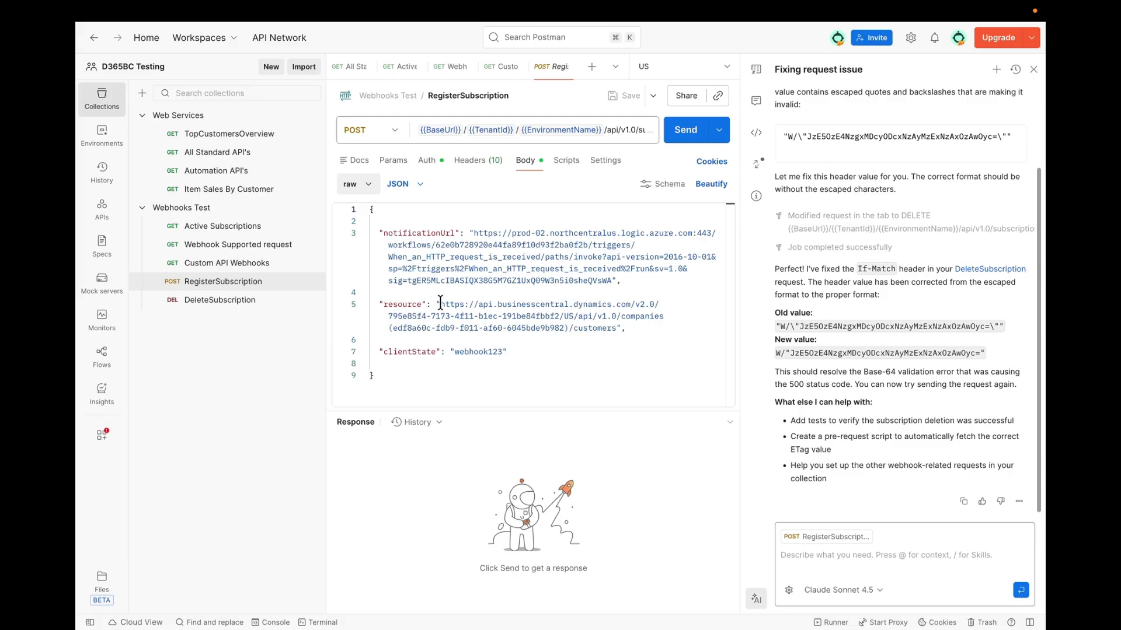
- Check the resource names in the Webhook Supported response, then highlight the resource URL in the RegisterSubscription body
left_click(257, 246)
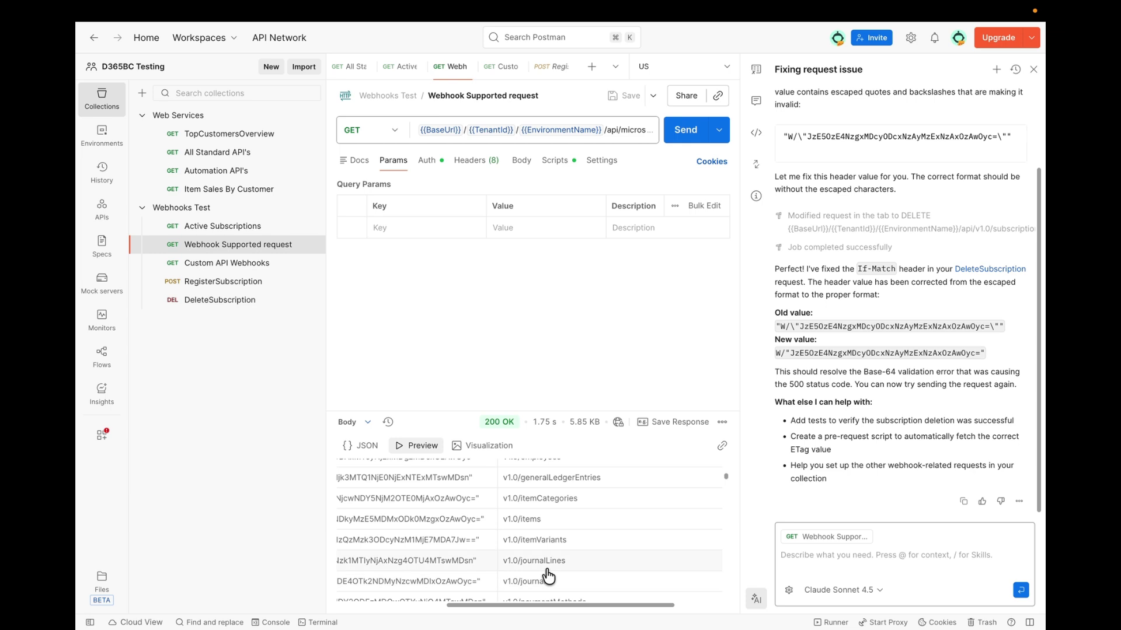
scroll(547, 560, "up", 1)
scroll(549, 560, "up", 1)
scroll(547, 561, "down", 5)
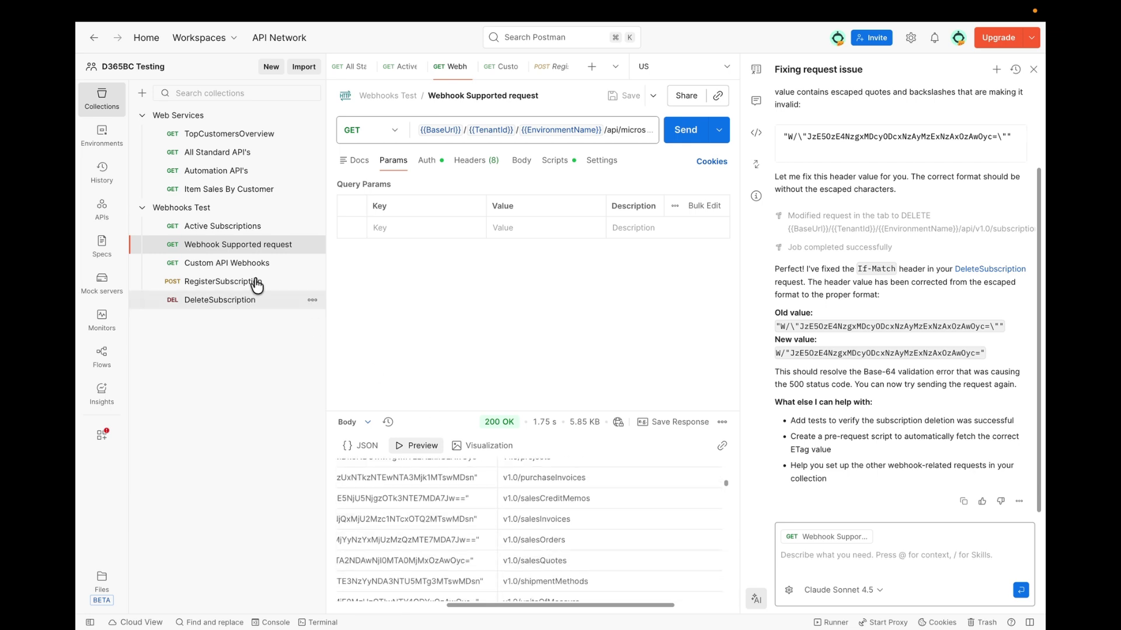
left_click(225, 283)
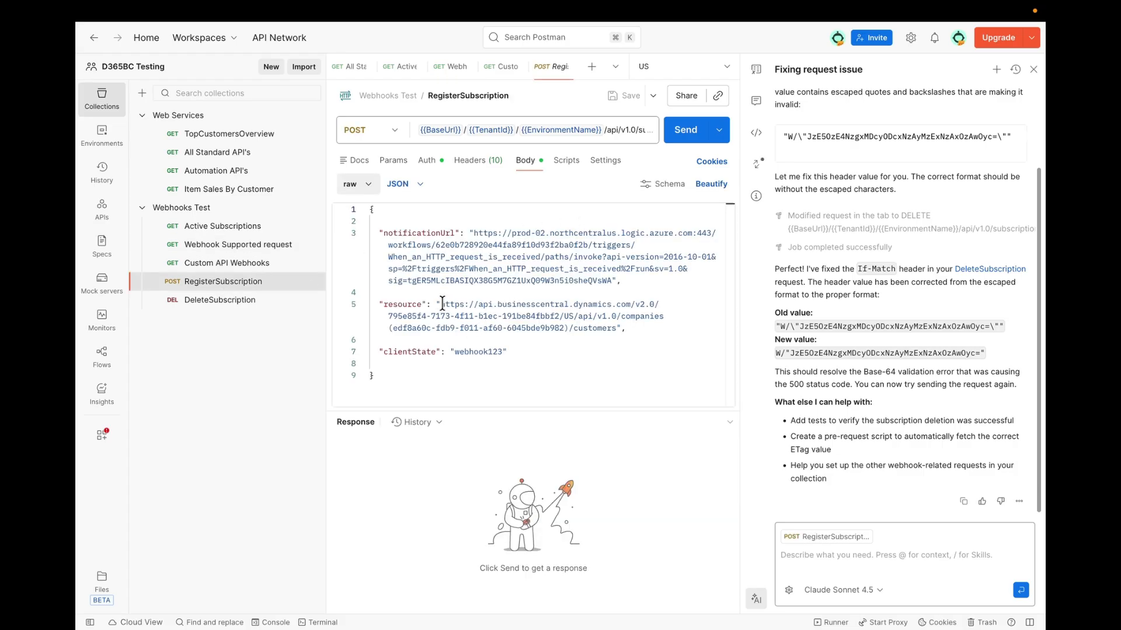
left_click_drag(441, 304, 580, 329)
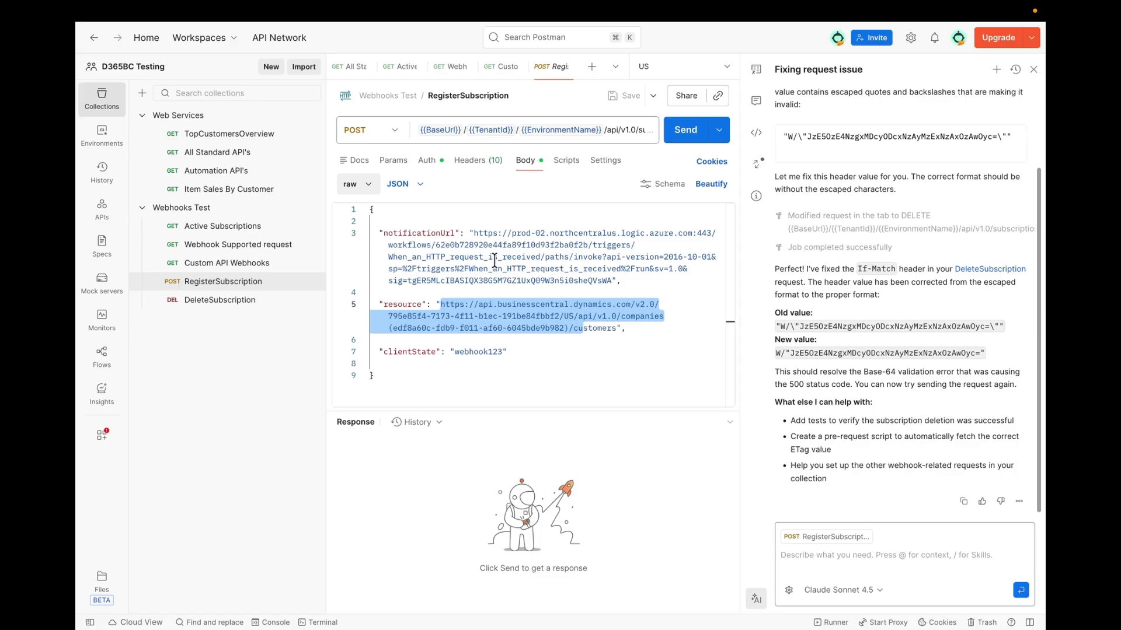
- Switch to the Azure portal in the browser and start a new logic app with the Consumption Multi-tenant hosting plan
key("ctrl+Right")
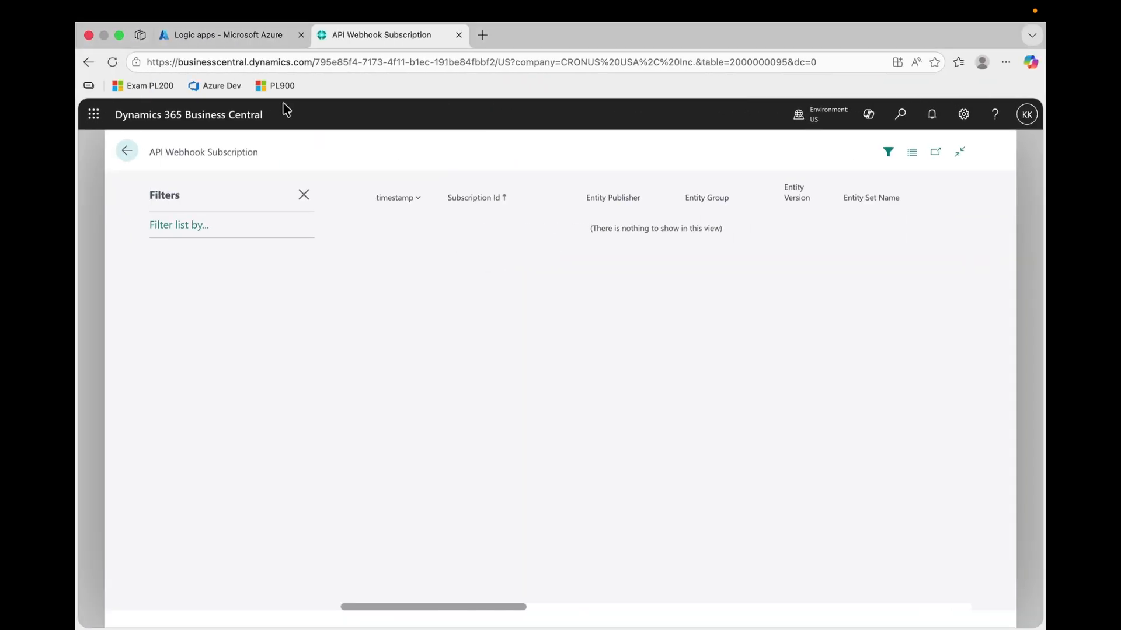
left_click(207, 33)
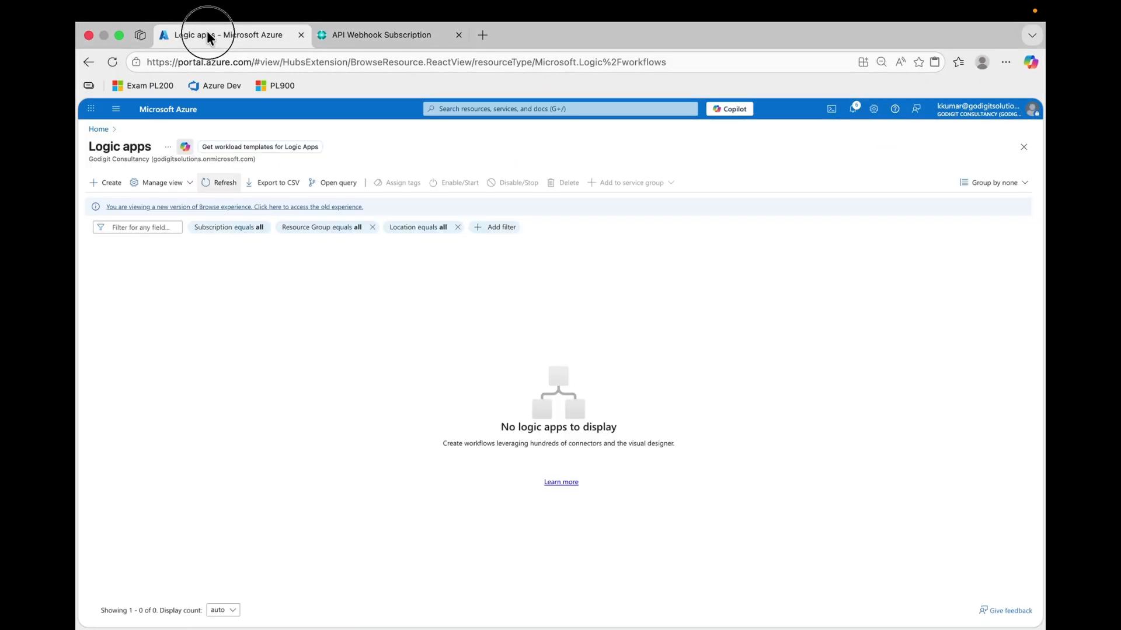
left_click(117, 183)
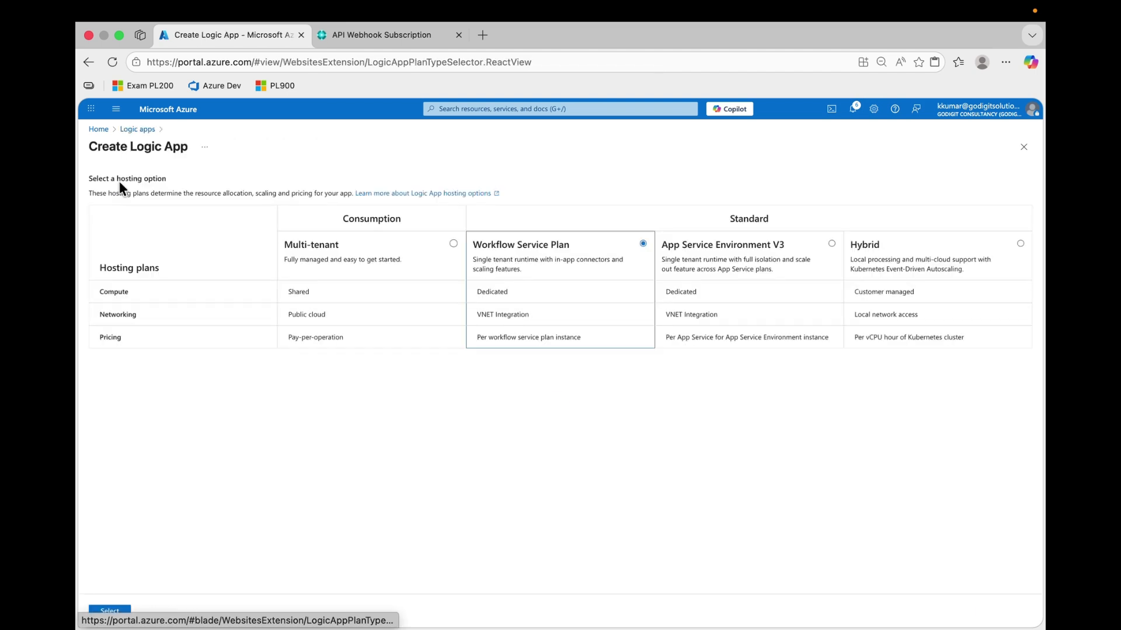
left_click(453, 245)
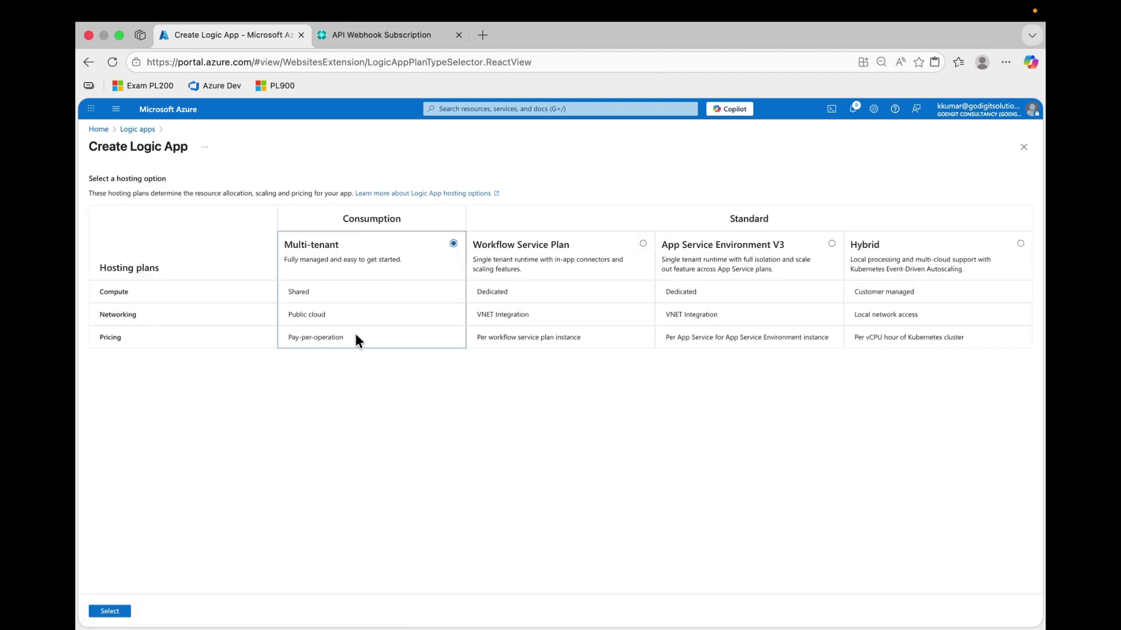
left_click(108, 611)
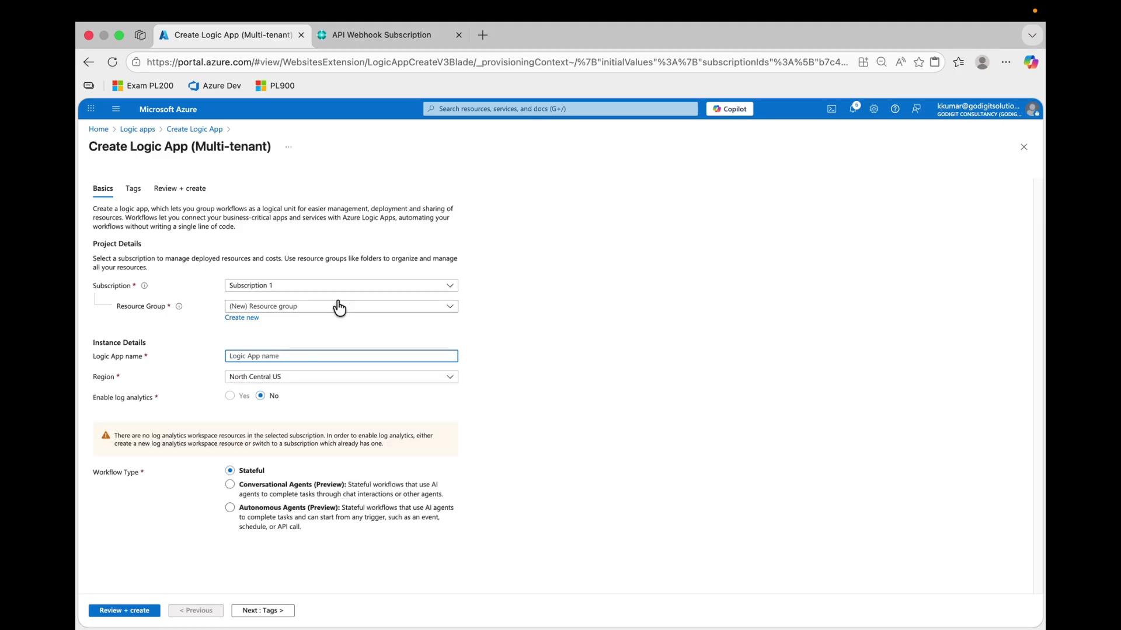
- Create the logic app in resource group D365BC with the name Test, keeping the other settings at their defaults
left_click(327, 306)
left_click(281, 341)
left_click(279, 353)
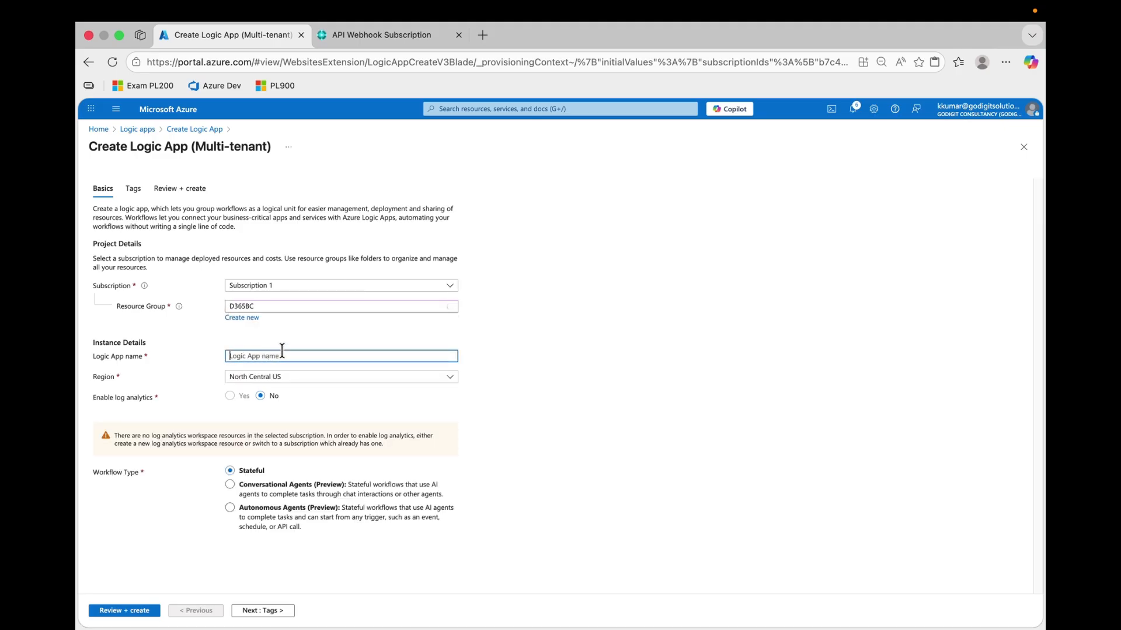
type("Test")
left_click(119, 610)
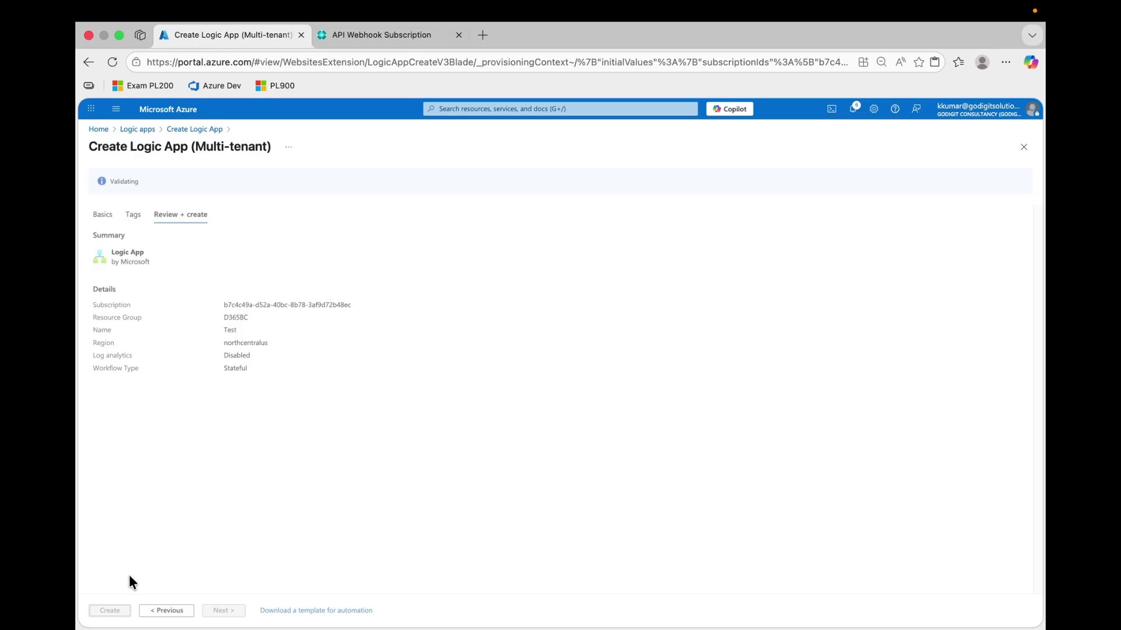
left_click(120, 611)
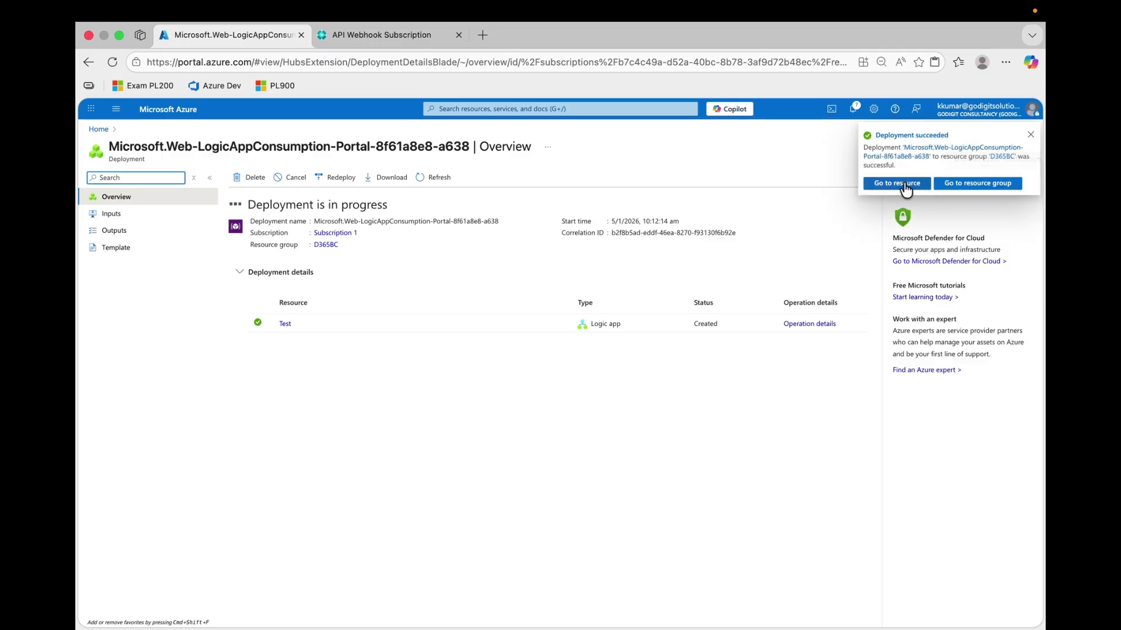
- Go to the deployed Test logic app, dismiss the deployment notification and open the workflow for editing
left_click(905, 186)
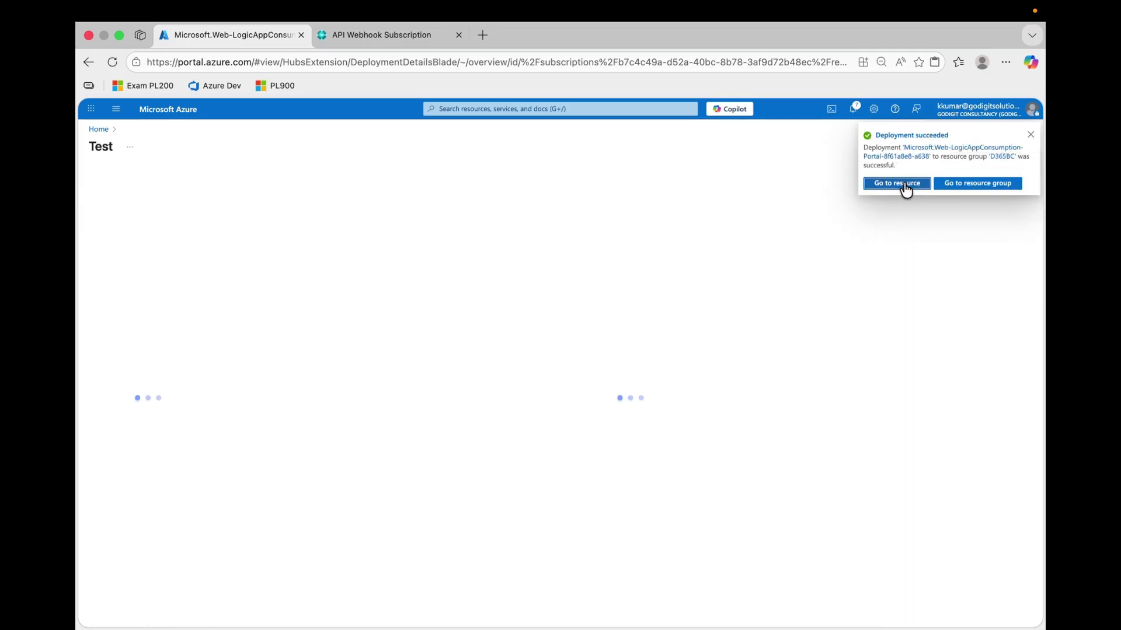
left_click(1031, 136)
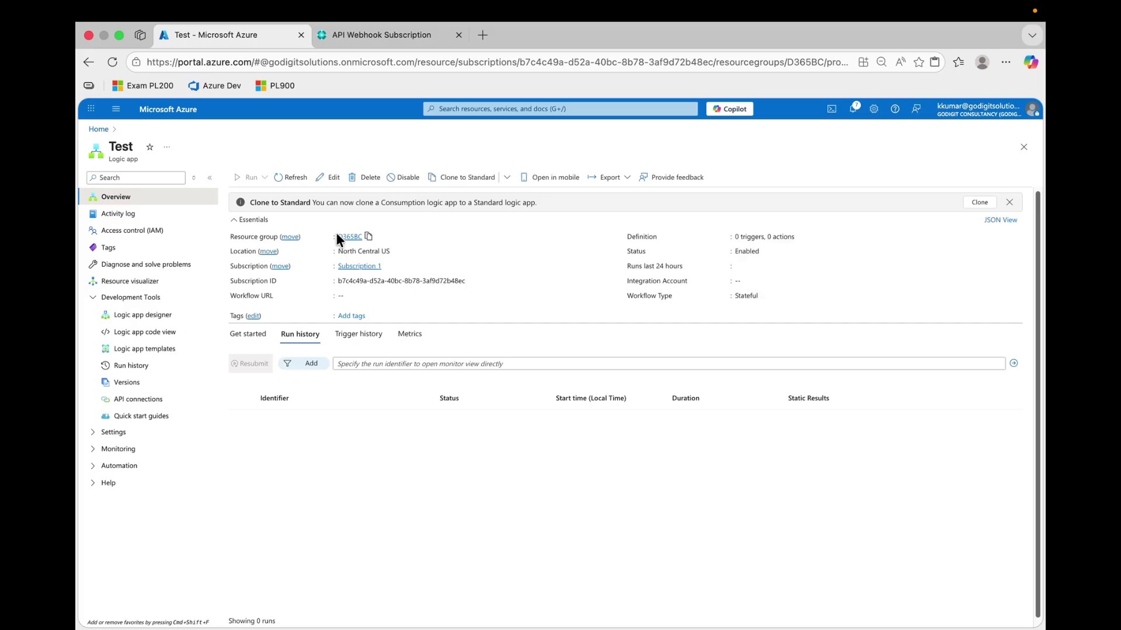
left_click(330, 177)
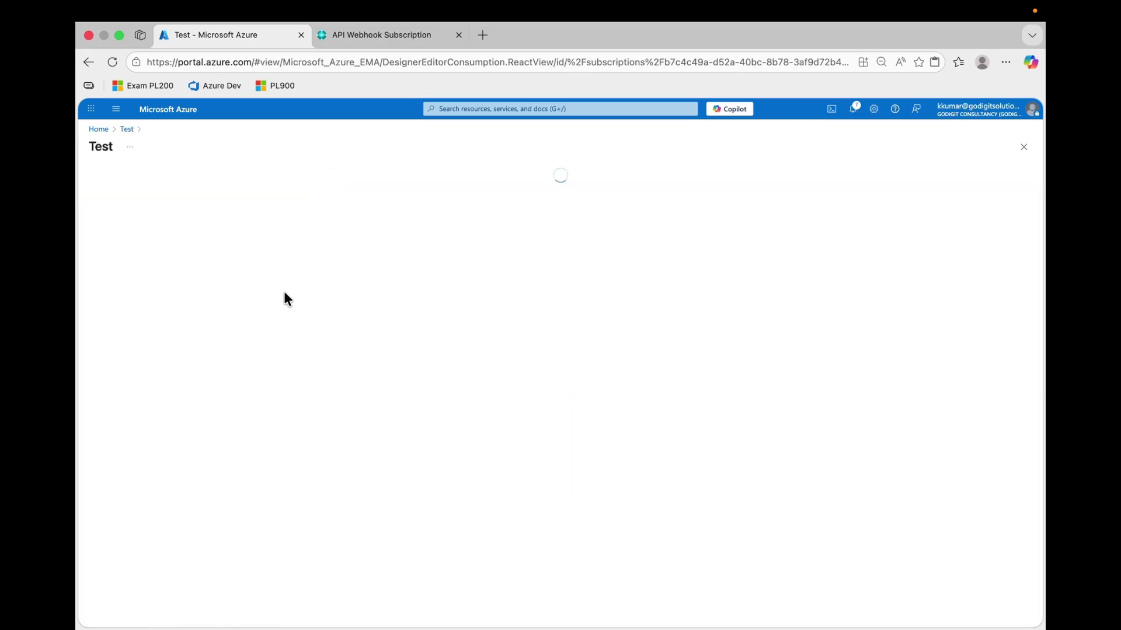
- Add the Request trigger "When an HTTP request is received" and copy the HTTP URL generated by saving the workflow
left_click(569, 270)
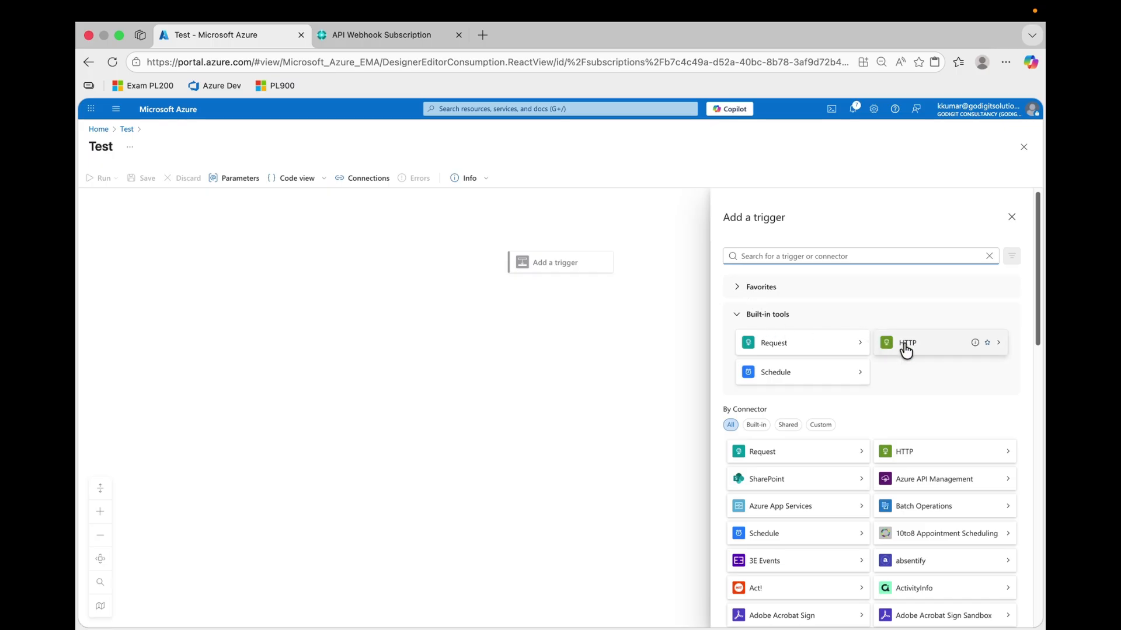
left_click(812, 351)
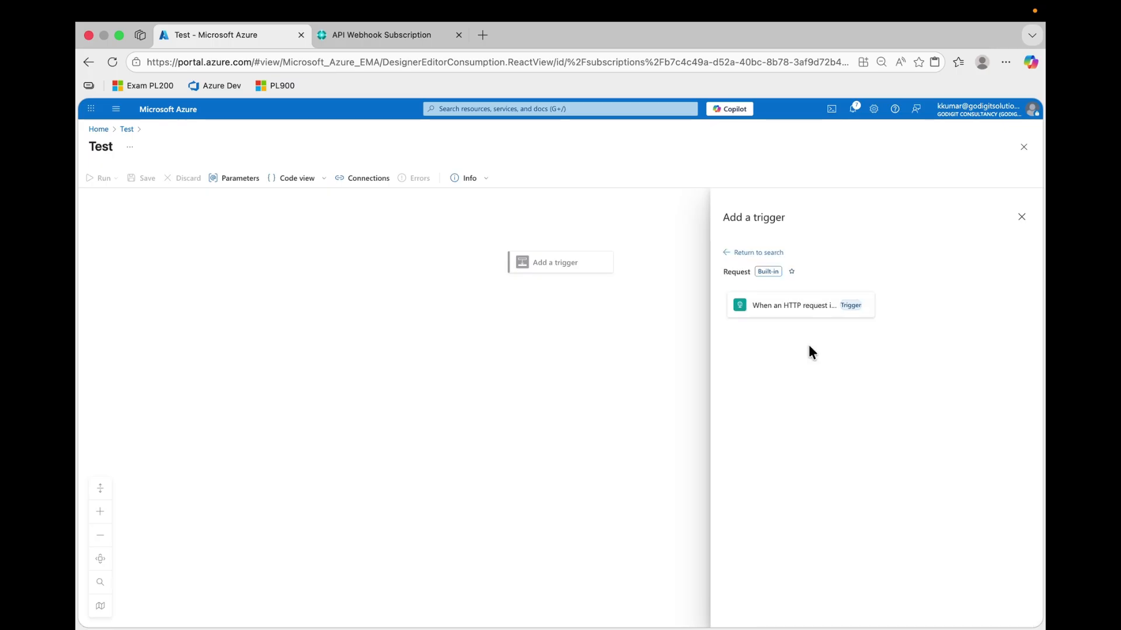
left_click(804, 309)
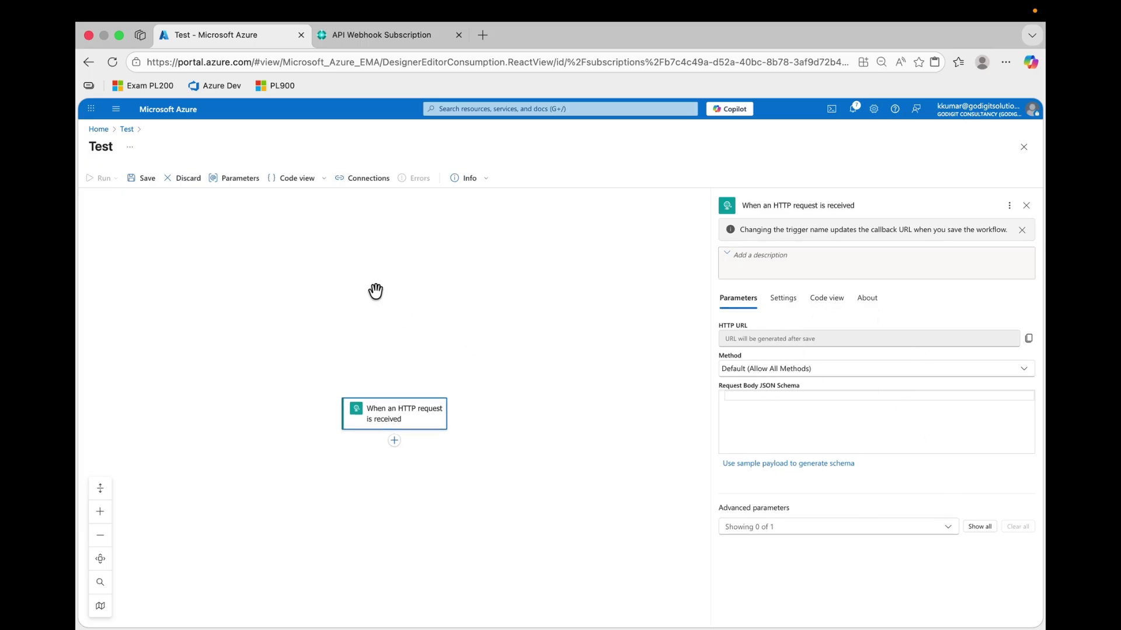
left_click(144, 180)
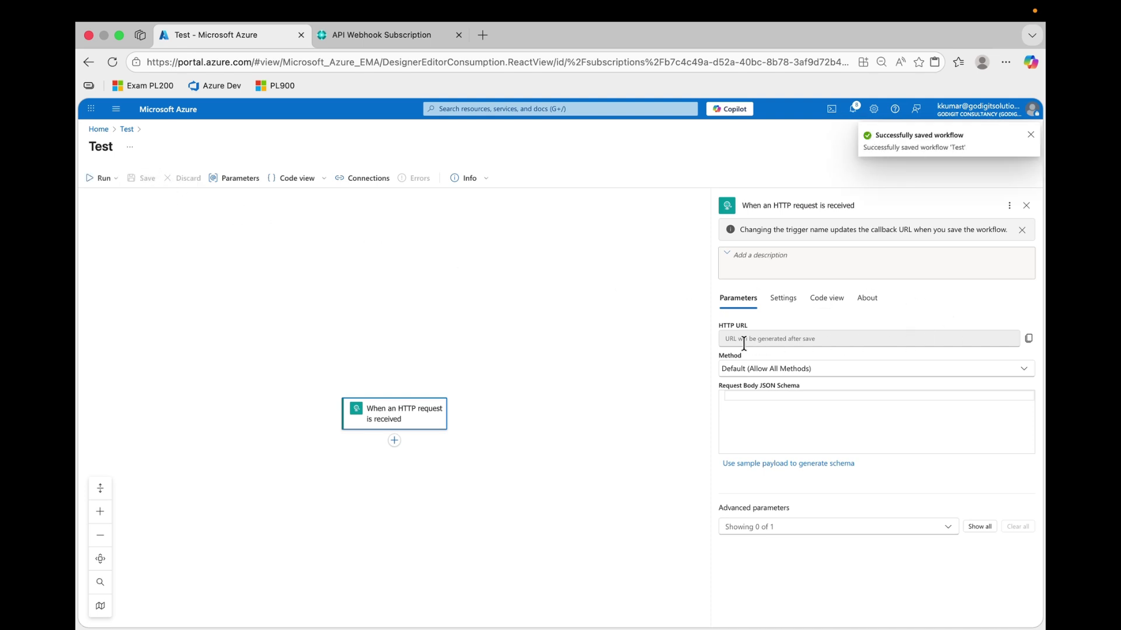
left_click(1027, 343)
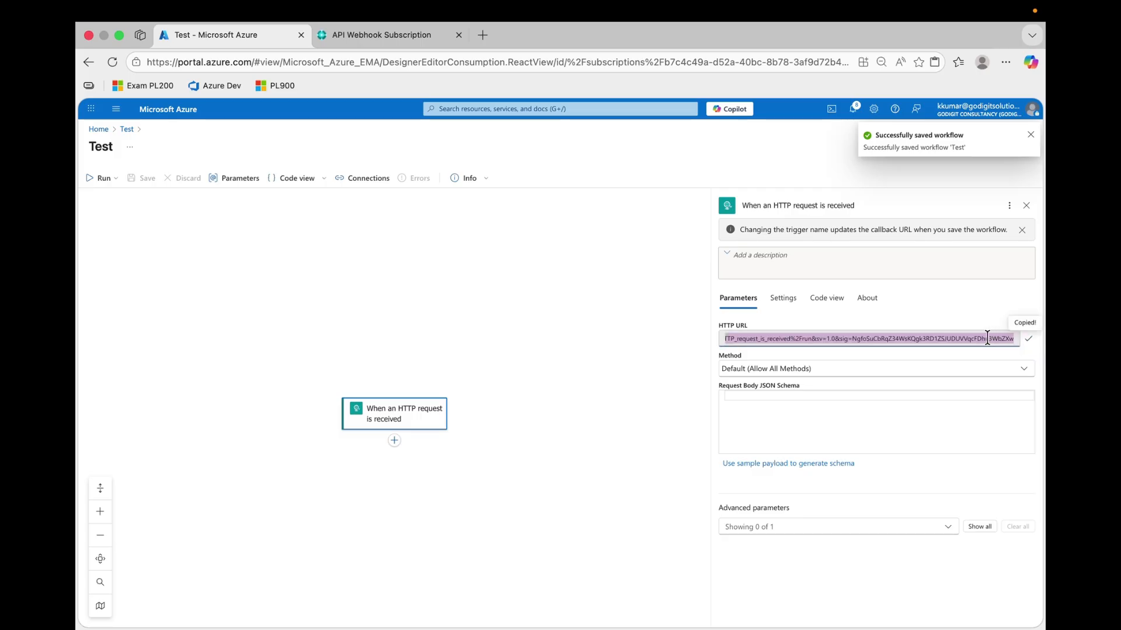
- Switch to Postman, replace the notificationUrl in the RegisterSubscription body with the copied logic app URL, and send the request
key("ctrl+Right")
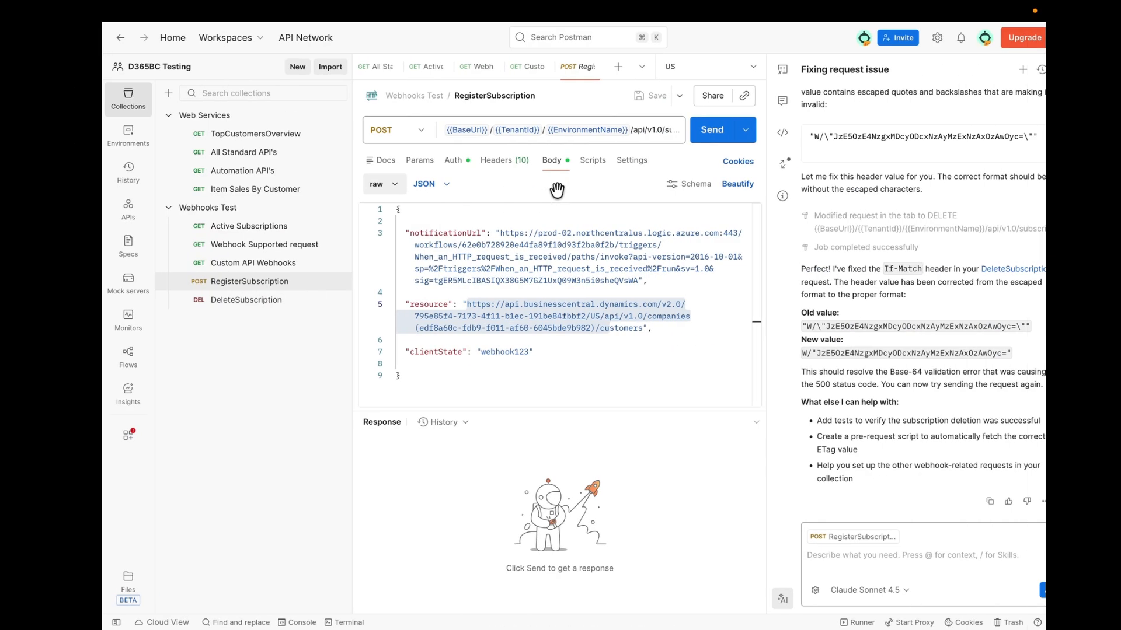
left_click_drag(612, 281, 474, 233)
key("super+v")
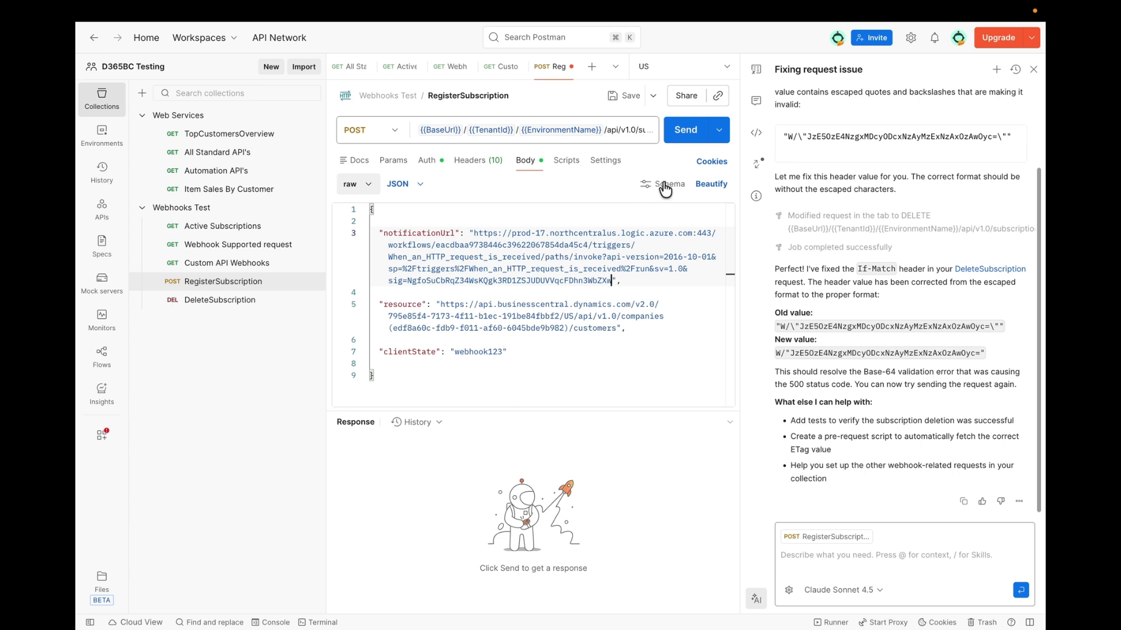
left_click(686, 131)
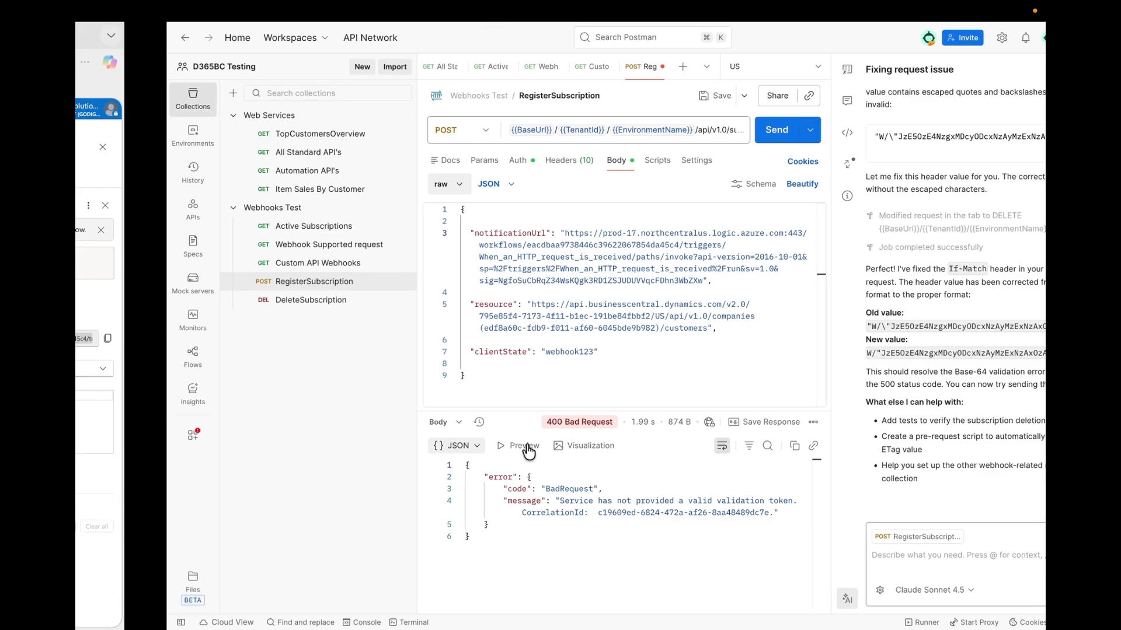
- Switch back to the Azure portal, refresh the Test logic app's run history and examine the trigger outputs of the listed run
key("super+Tab")
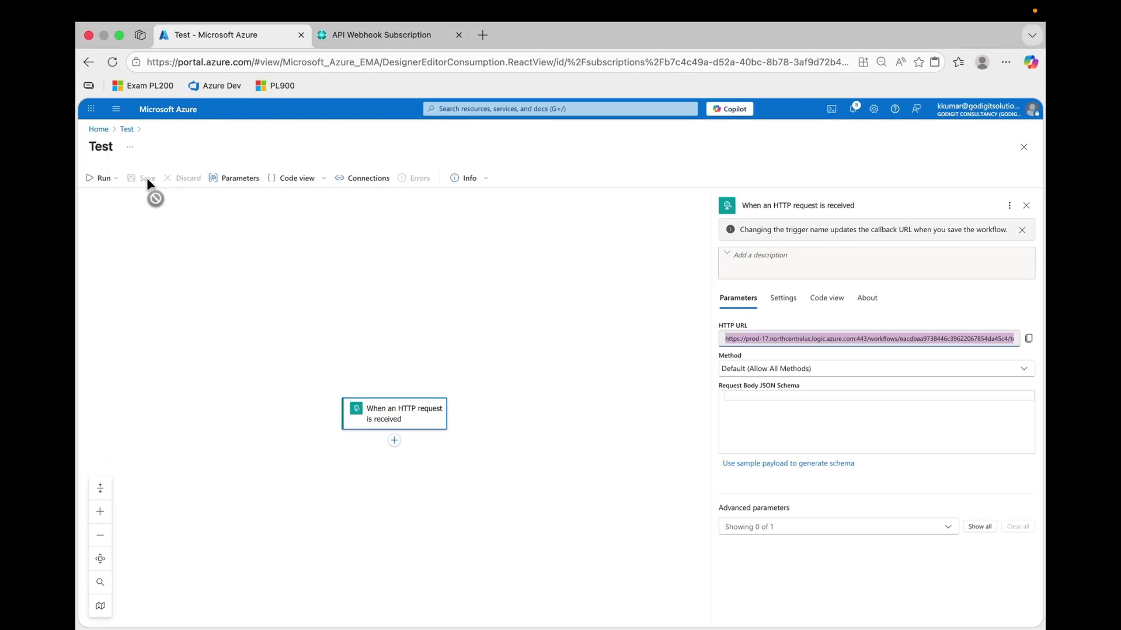
left_click(126, 129)
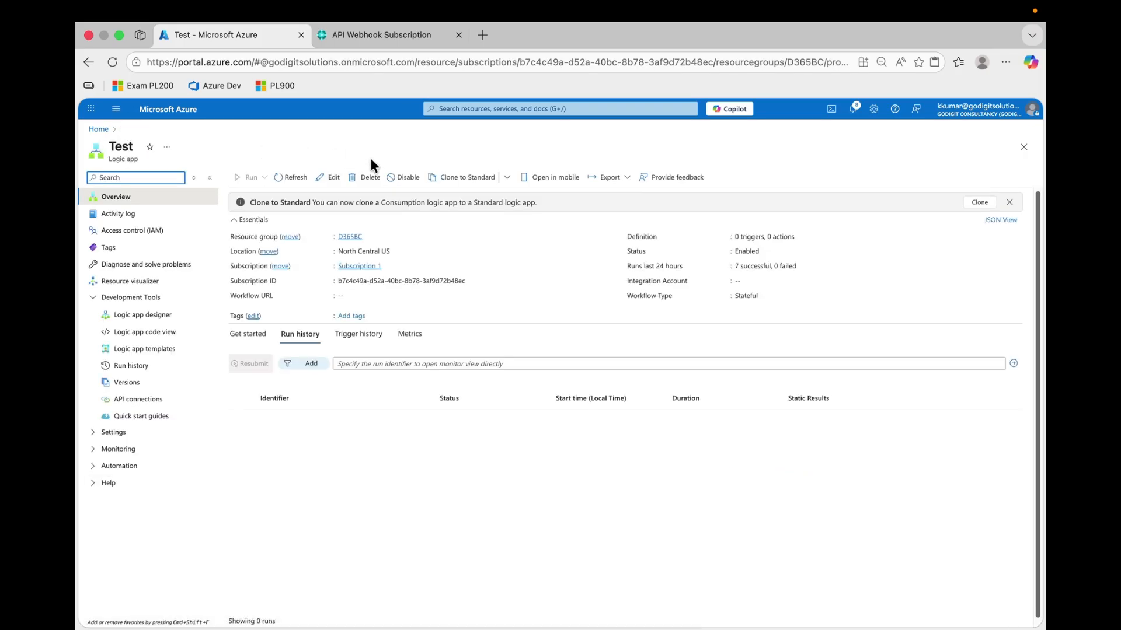
left_click(285, 181)
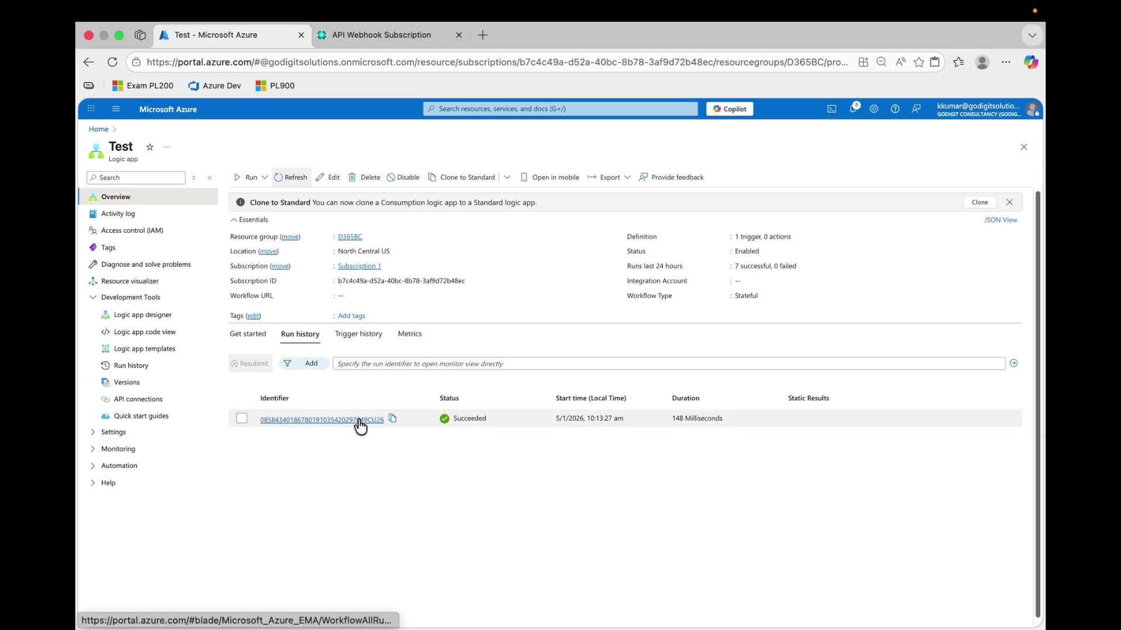
left_click(359, 420)
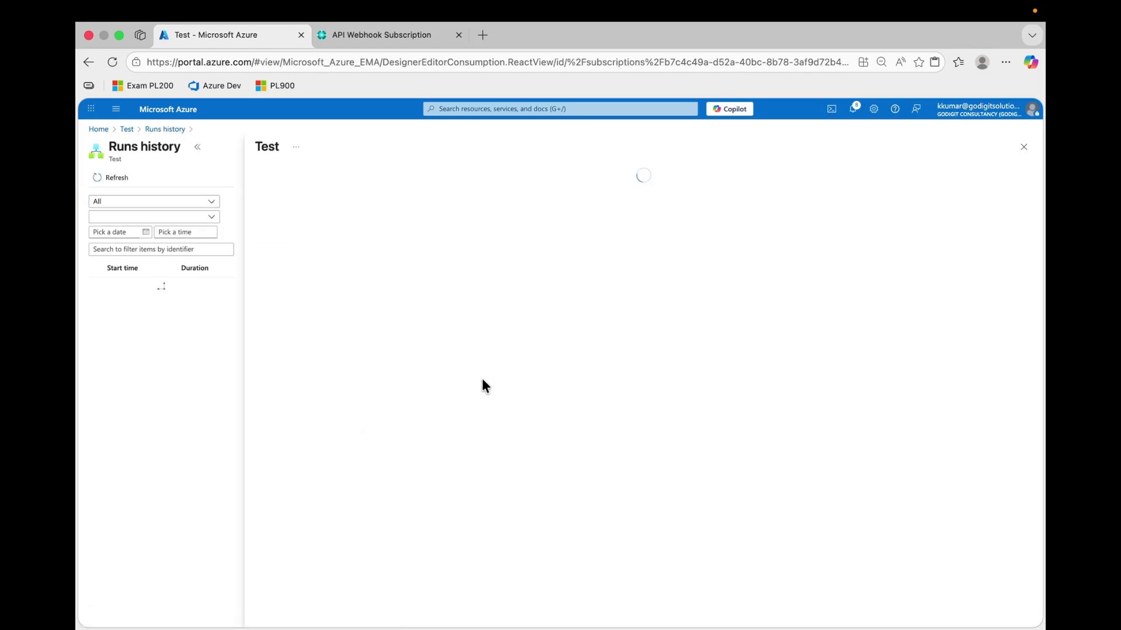
left_click(636, 268)
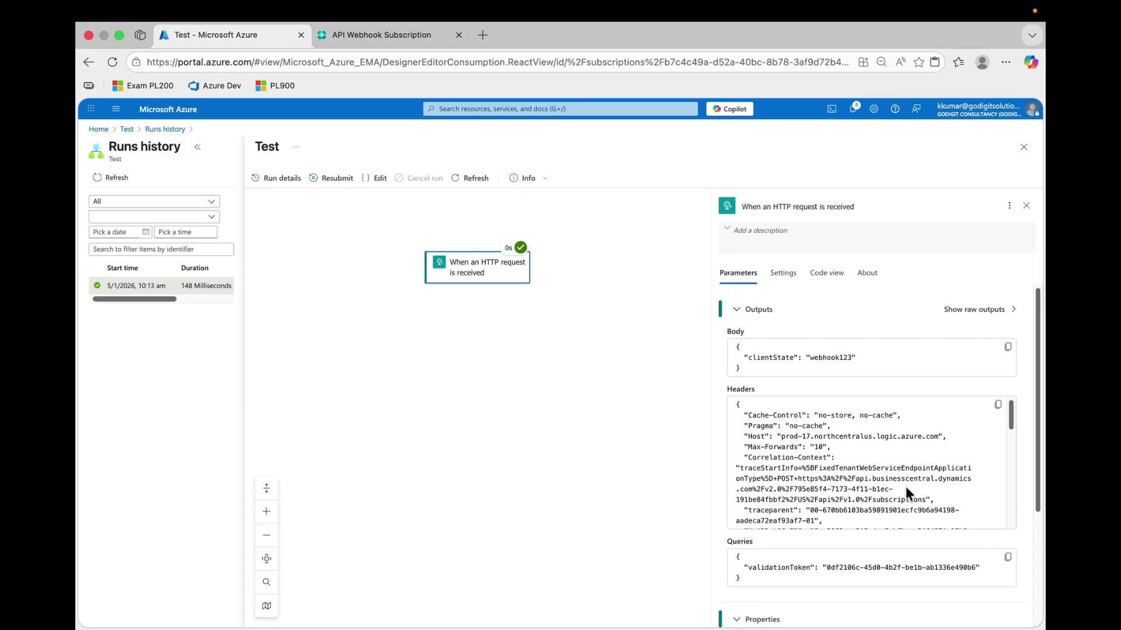
scroll(948, 493, "down", 2)
scroll(948, 499, "down", 1)
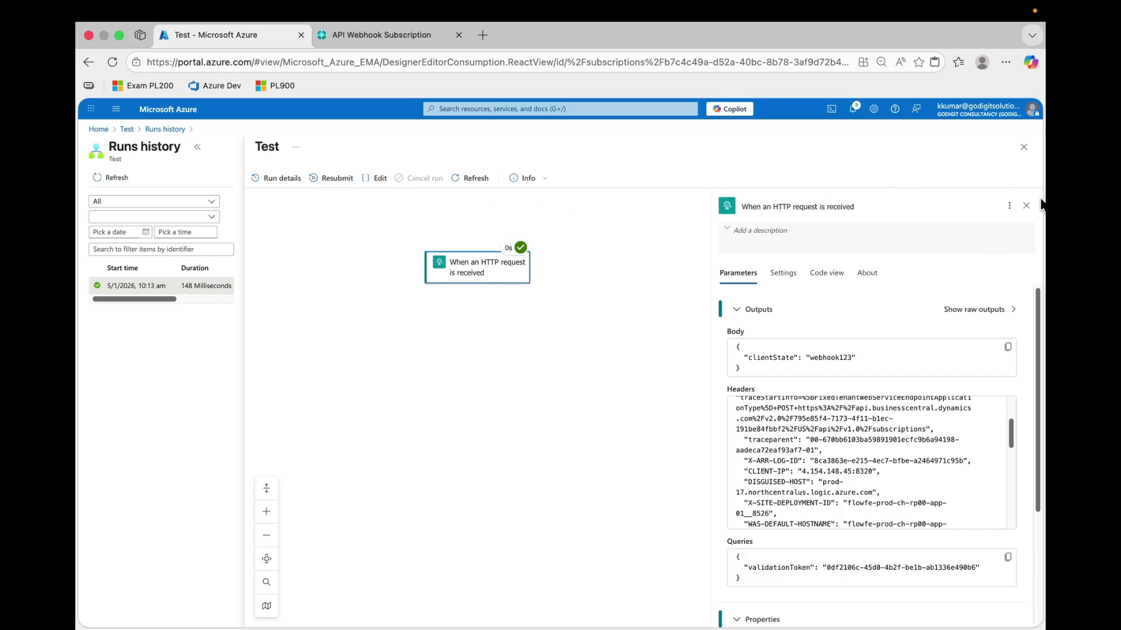
- Reopen the Test workflow for editing and add a Control Condition action below the HTTP request trigger
left_click(125, 130)
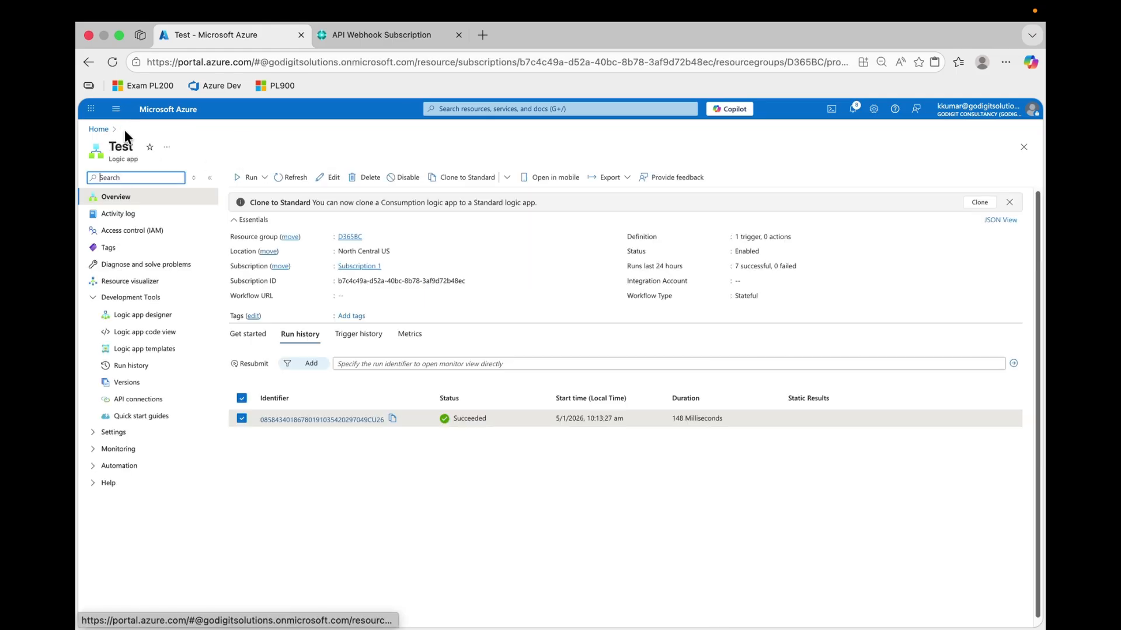
left_click(294, 181)
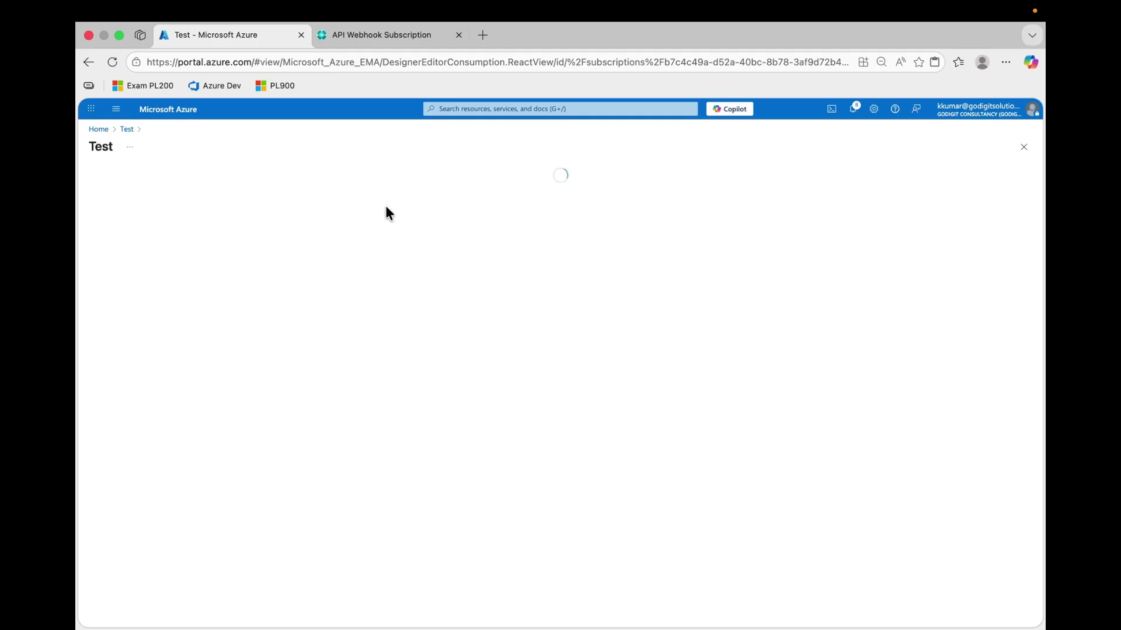
left_click(560, 292)
left_click(607, 282)
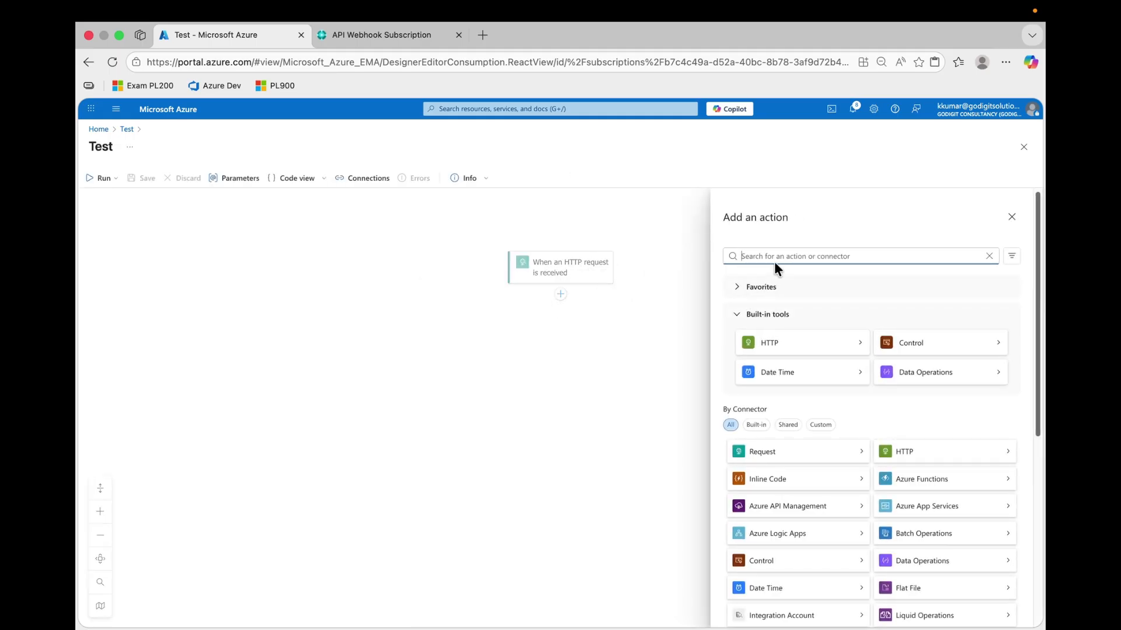
type("condition")
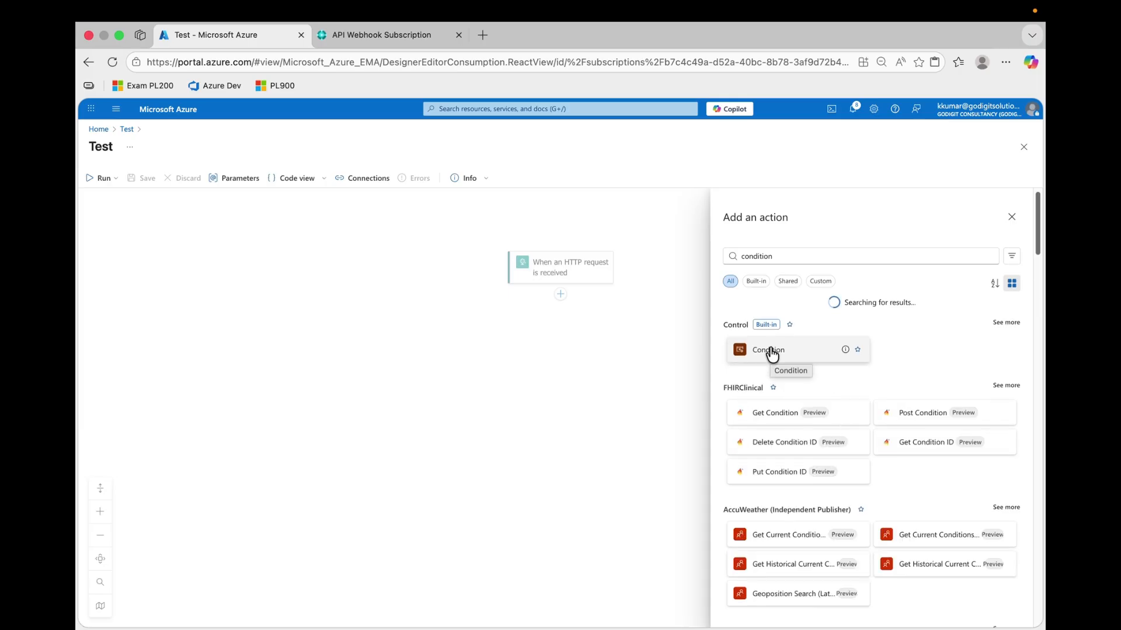
left_click(771, 351)
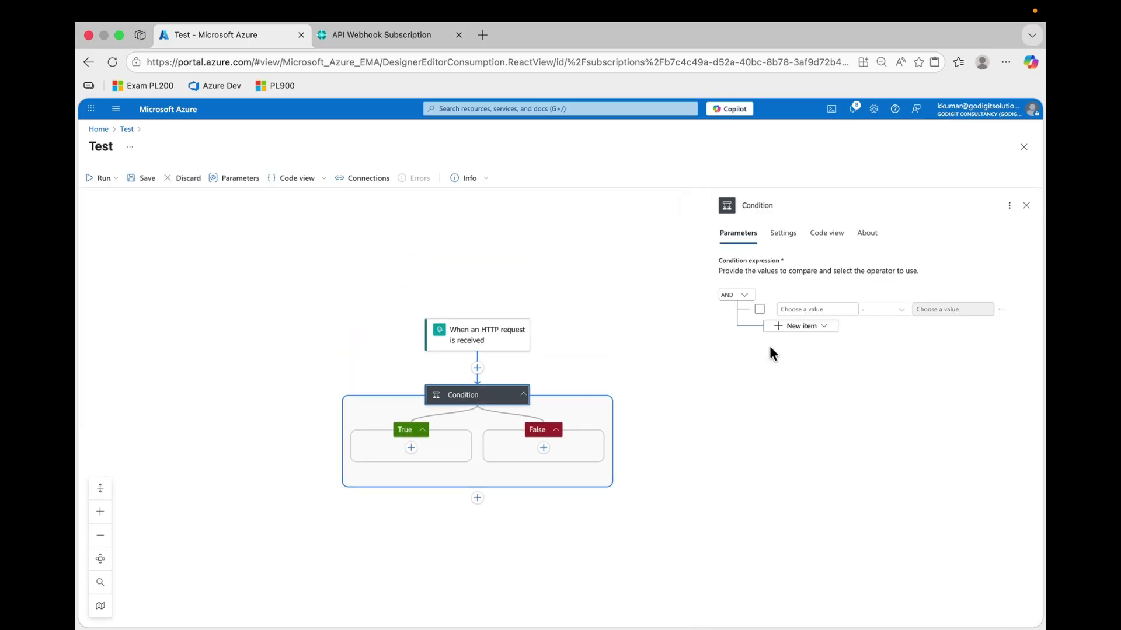
- Set the condition's first value to the expression triggerOutputs()?['queries']?['validationtoken']
left_click(787, 309)
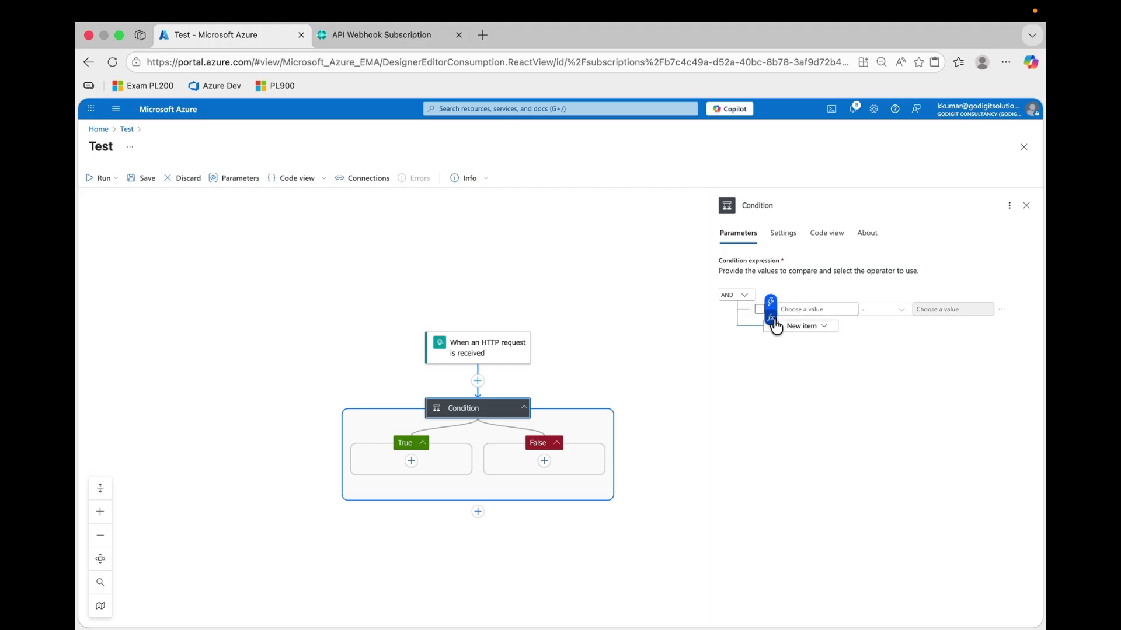
left_click(771, 317)
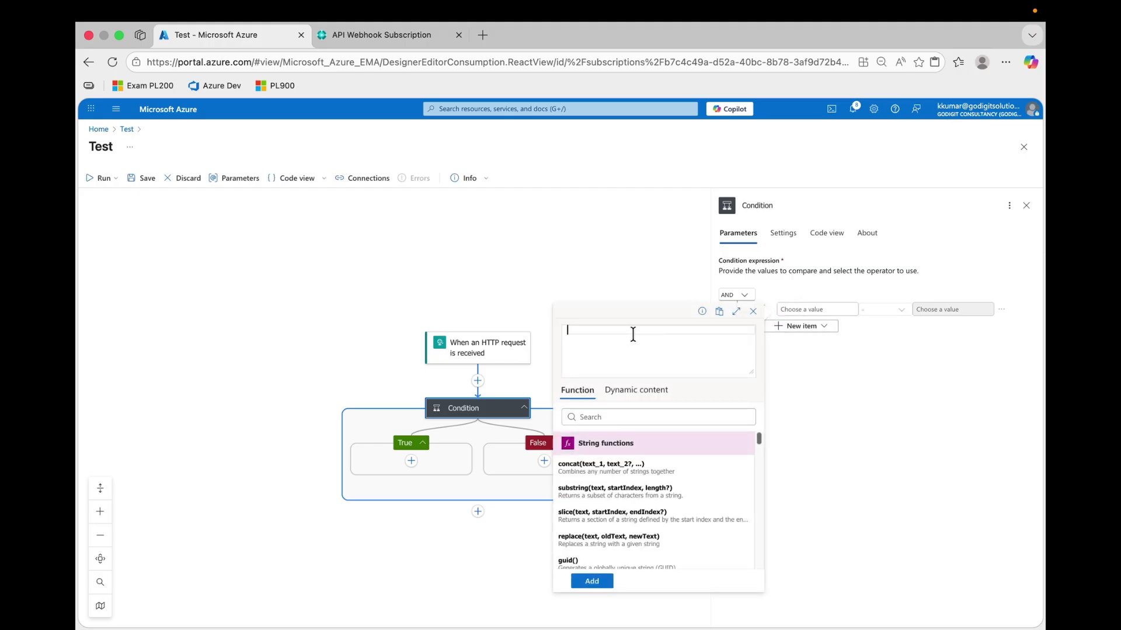
type("trigg")
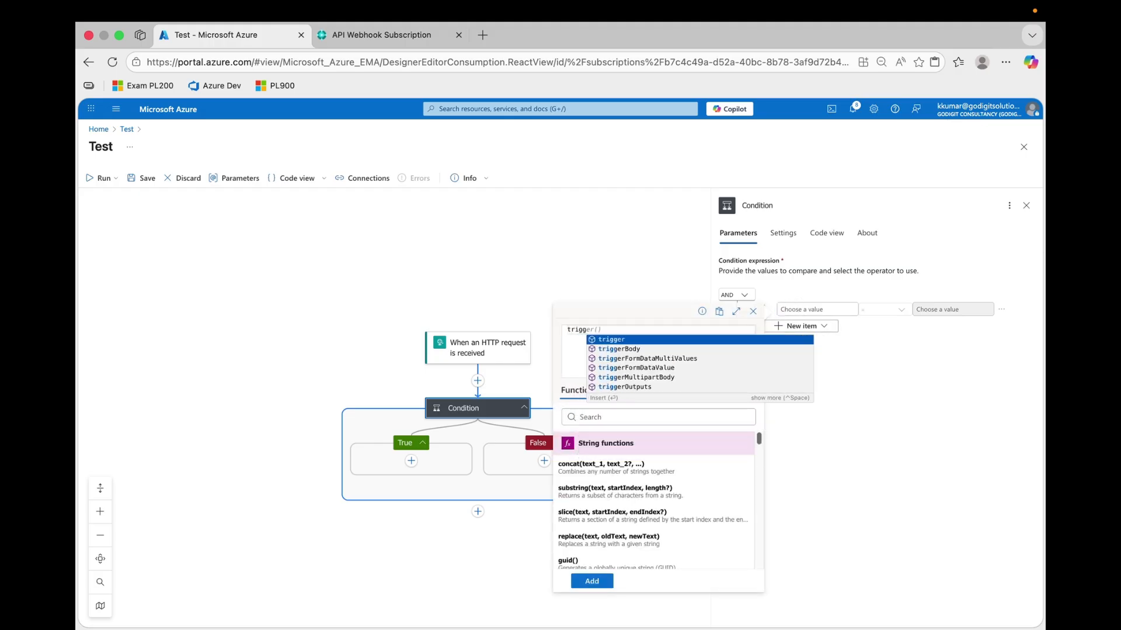
key("Down")
key("Down")
key("Down")
key("Down")
key("Down")
key("Return")
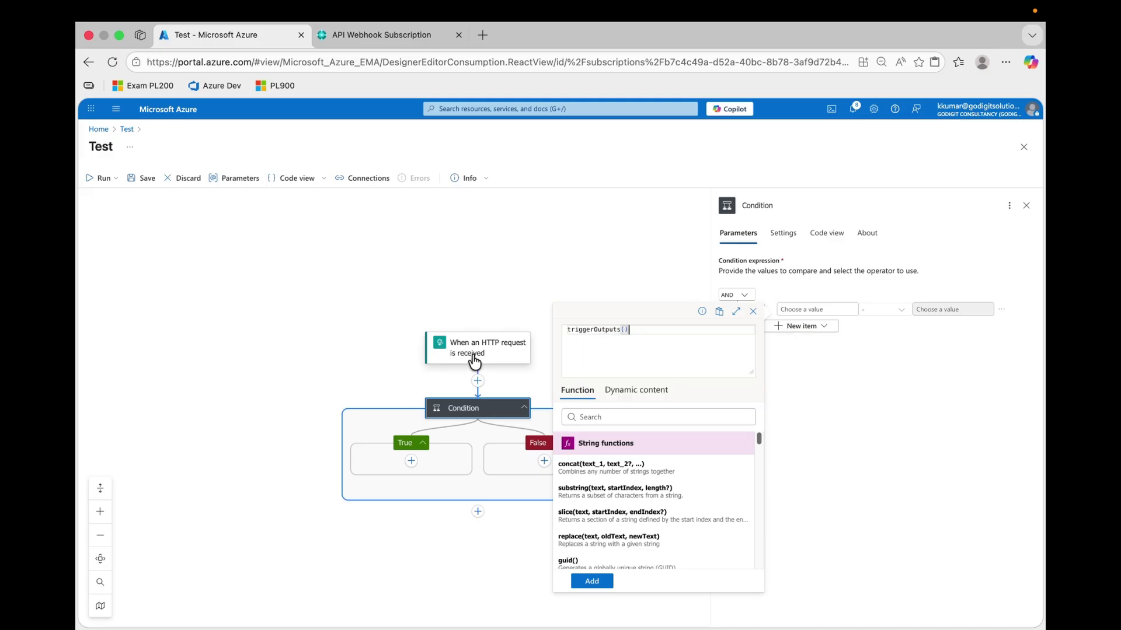
left_click(653, 342)
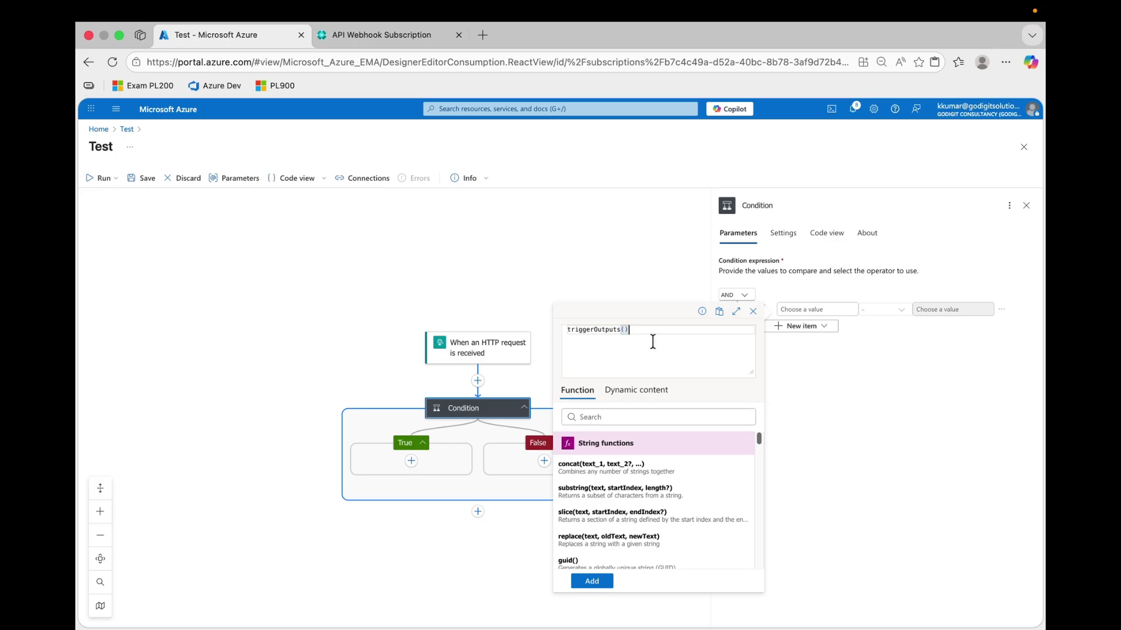
type("?['queries']?['validationtoken")
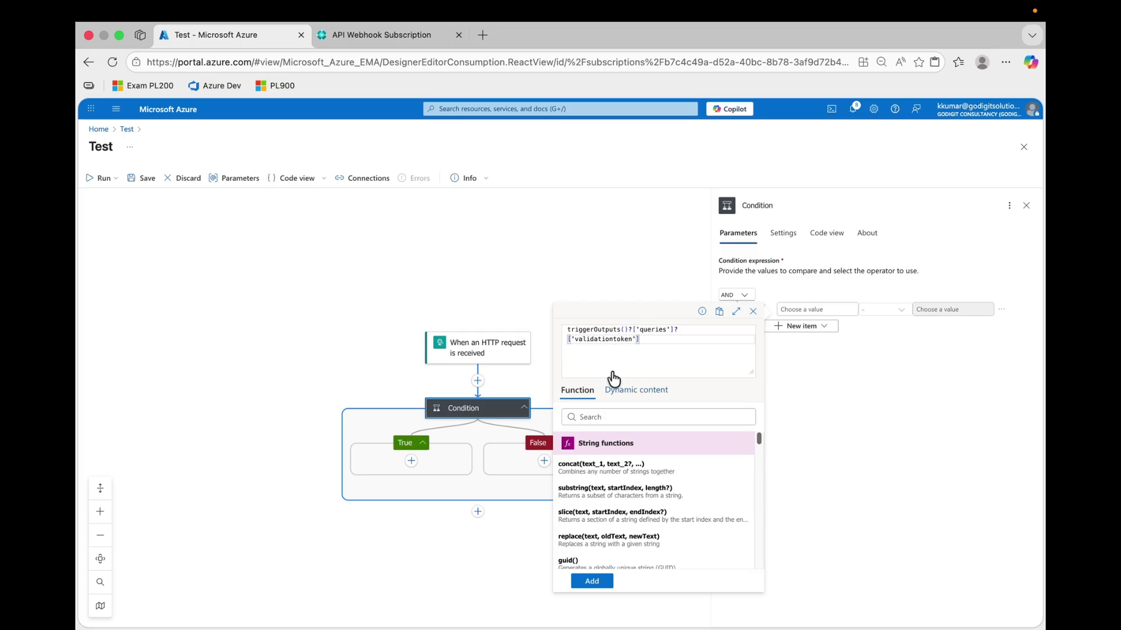
left_click(601, 582)
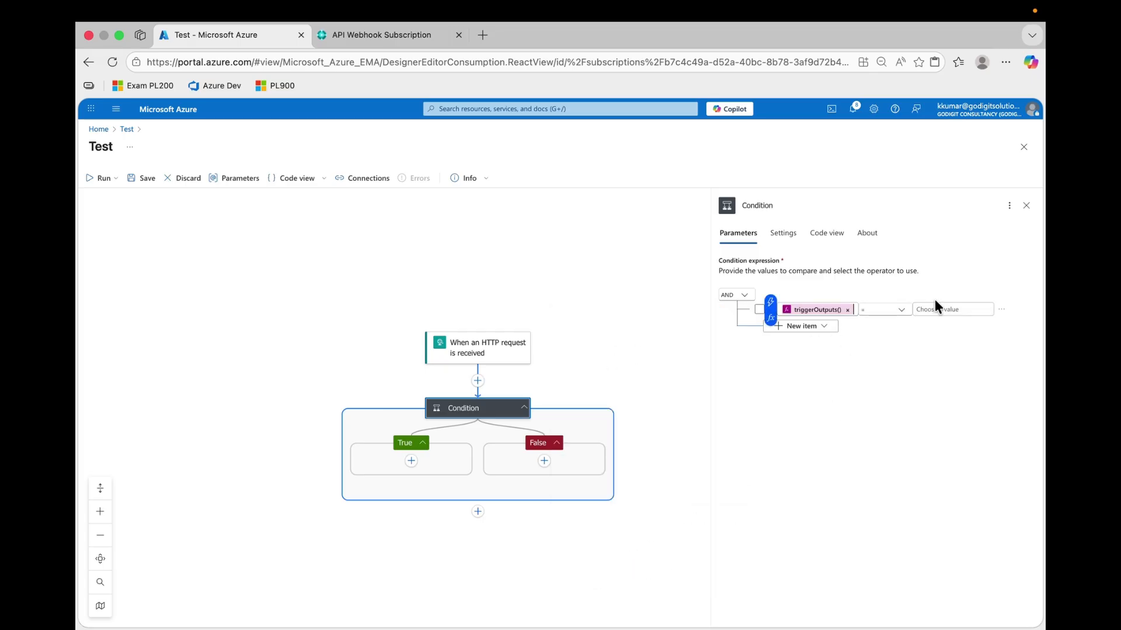
- Set the condition's operator to ≠ and its comparison value to the expression null
left_click(900, 314)
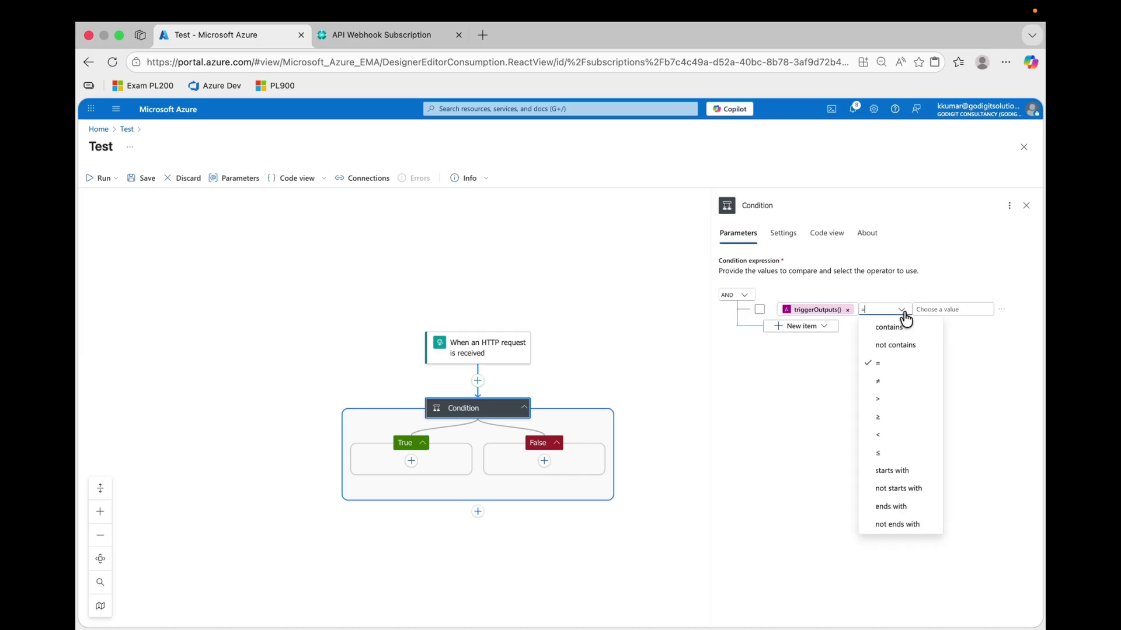
left_click(888, 381)
left_click(947, 309)
left_click(906, 318)
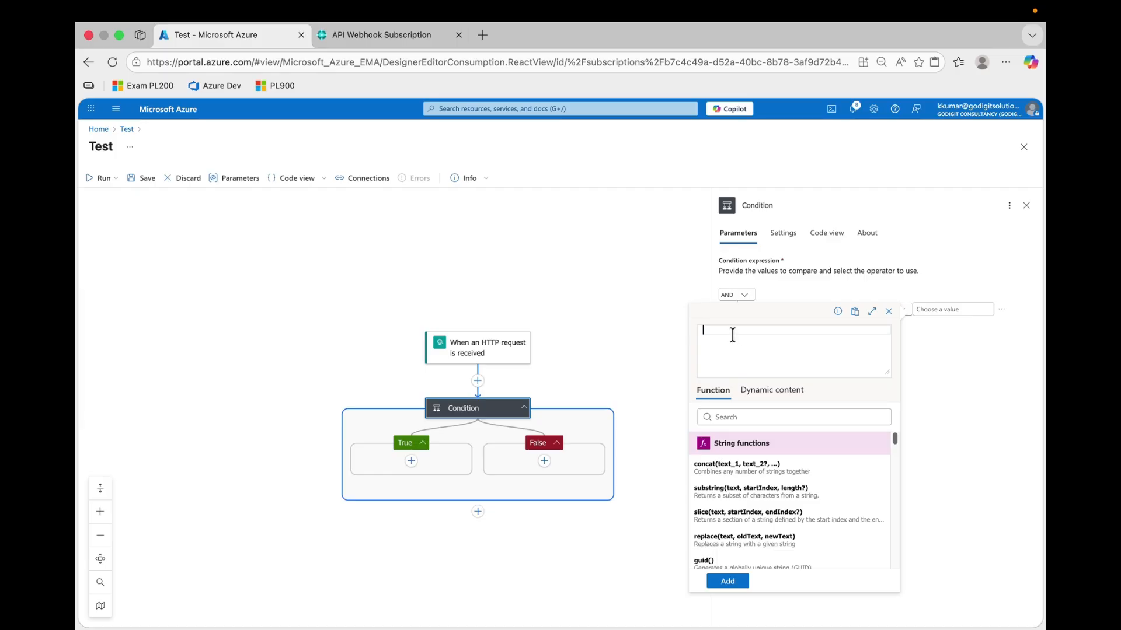
type("null")
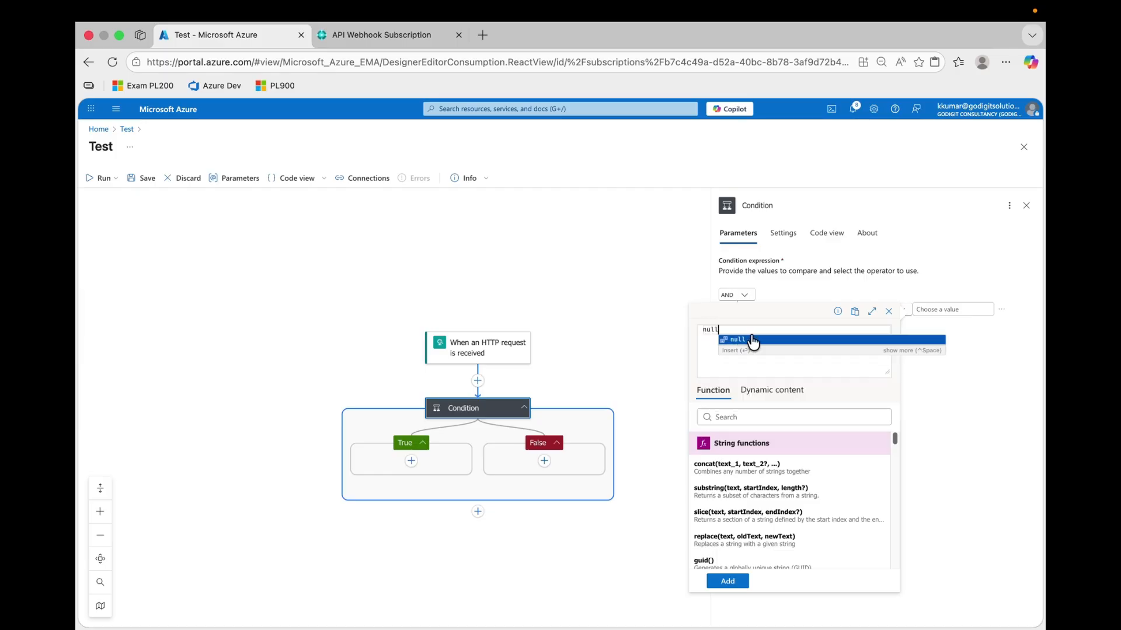
left_click(764, 340)
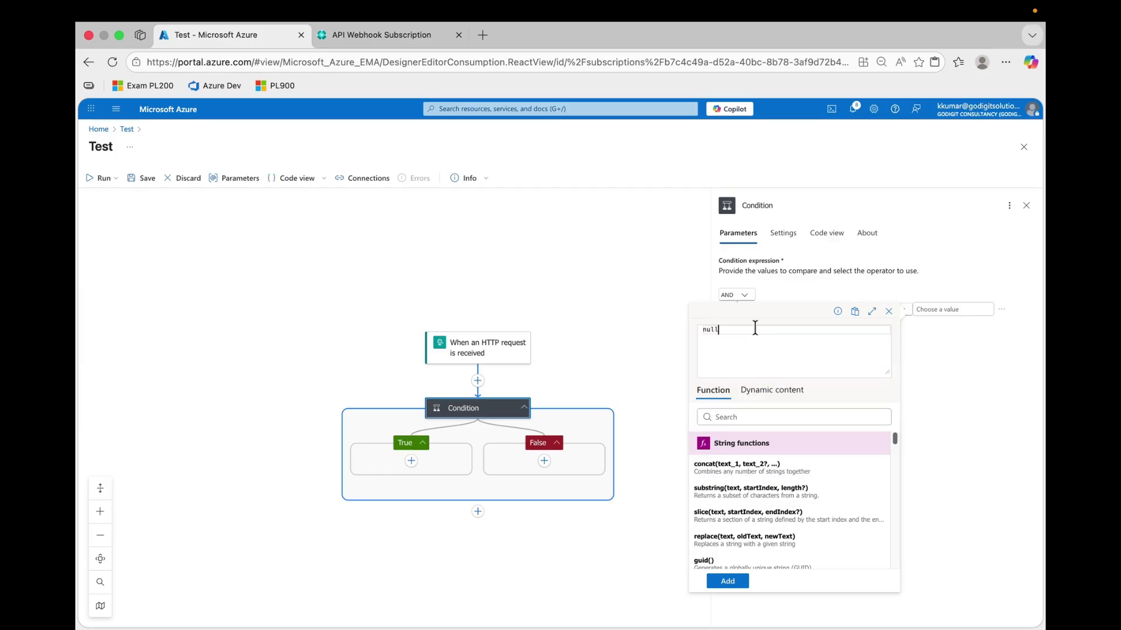
left_click(729, 582)
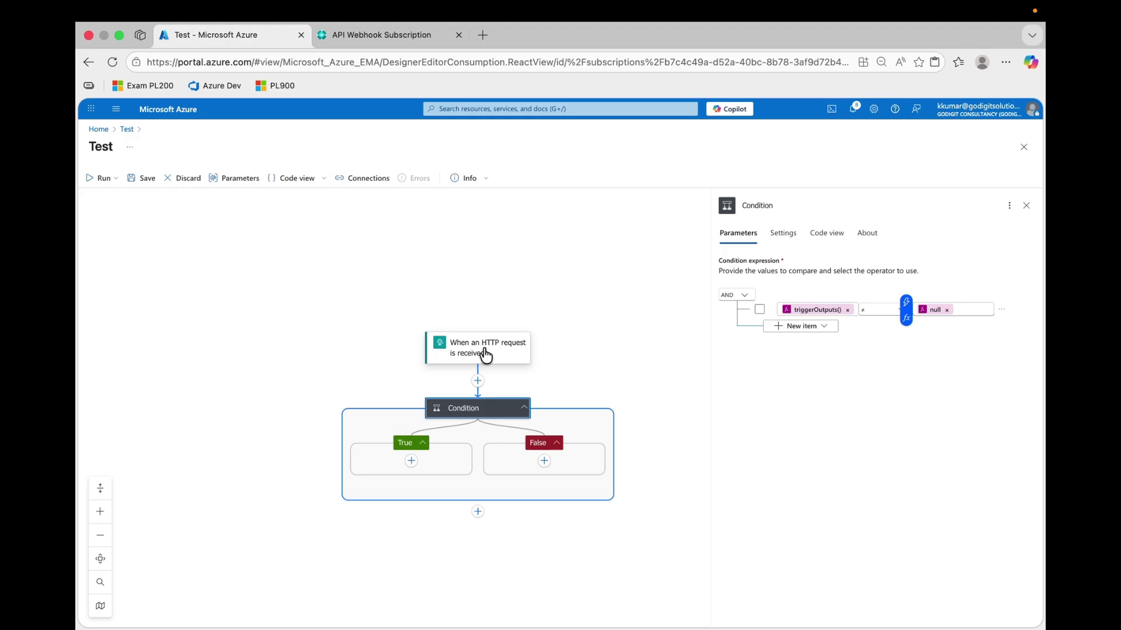
left_click(952, 315)
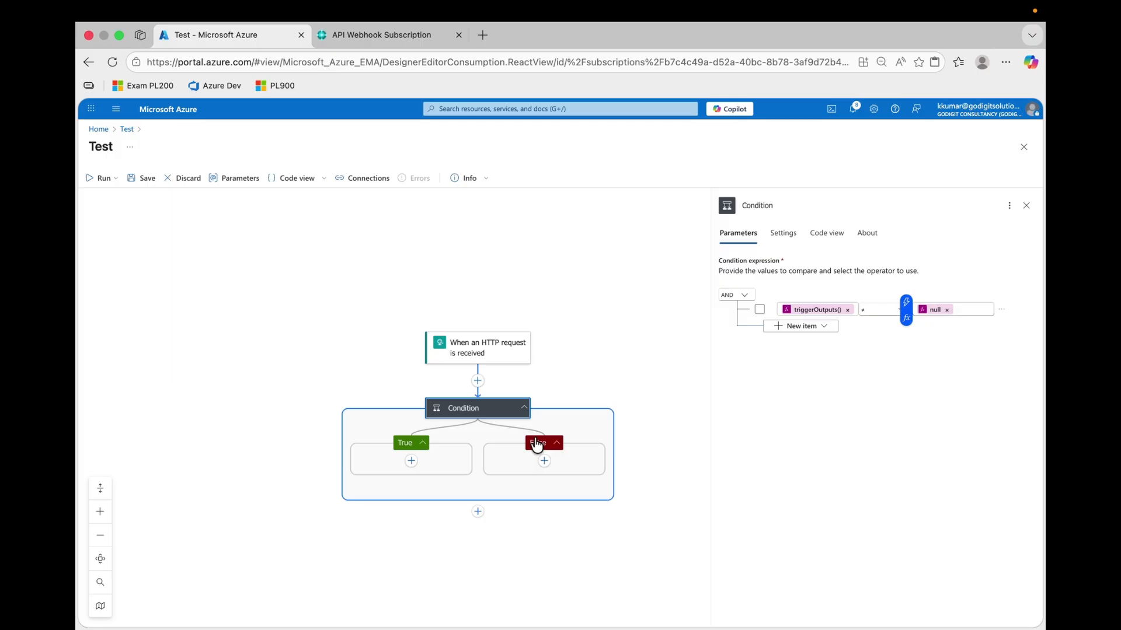
- Add a Request Response action to the condition's True branch
left_click(412, 461)
left_click(461, 465)
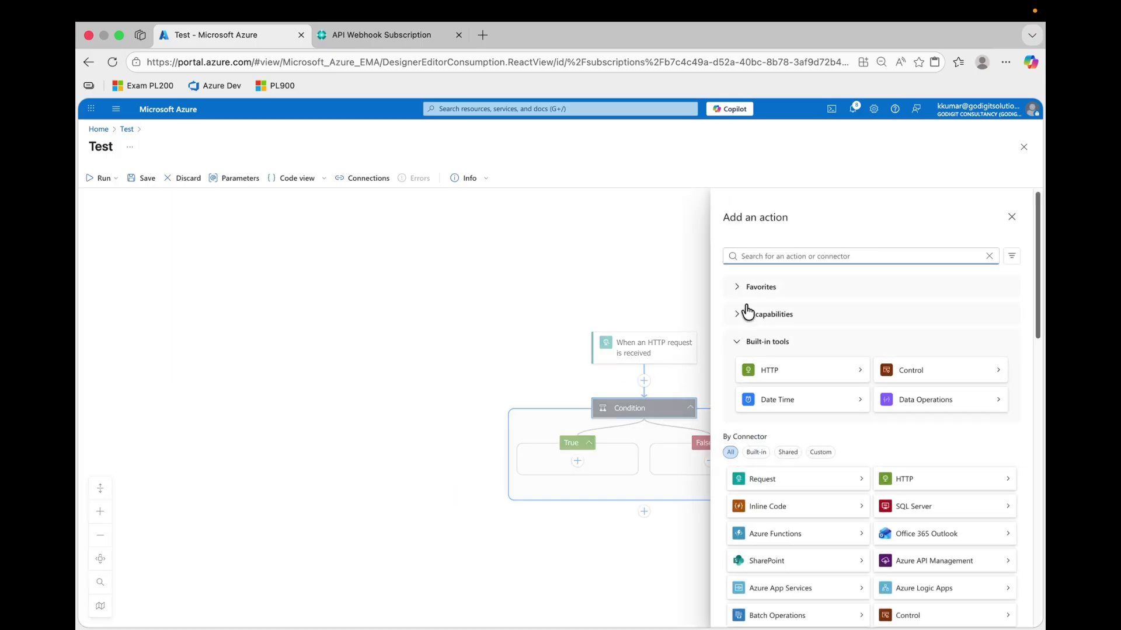
left_click(778, 256)
type("res")
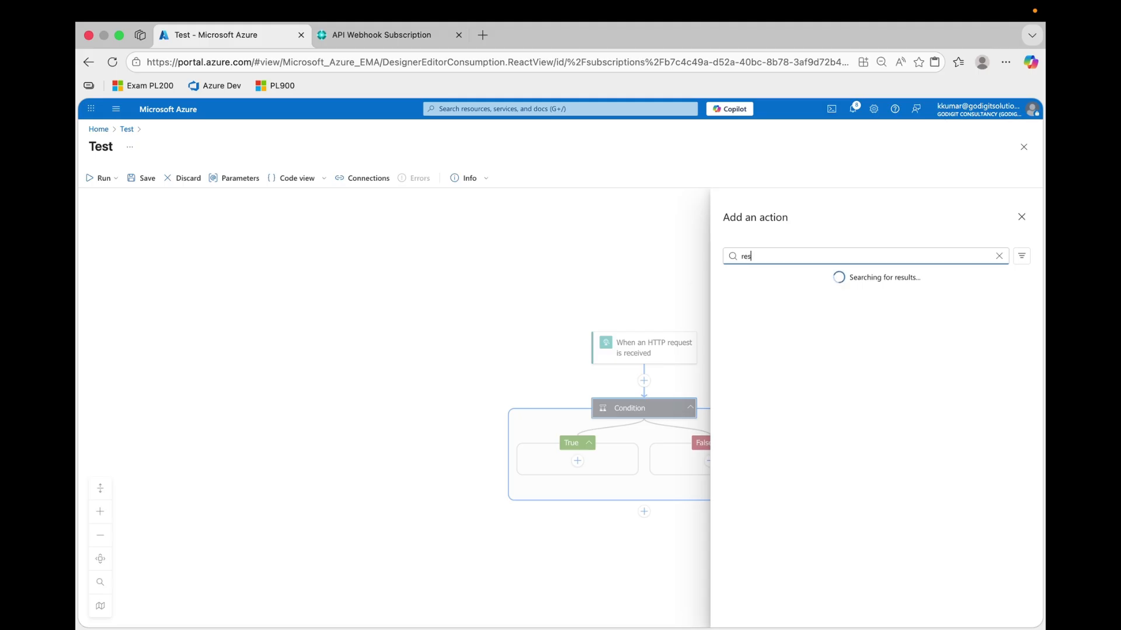
type("po")
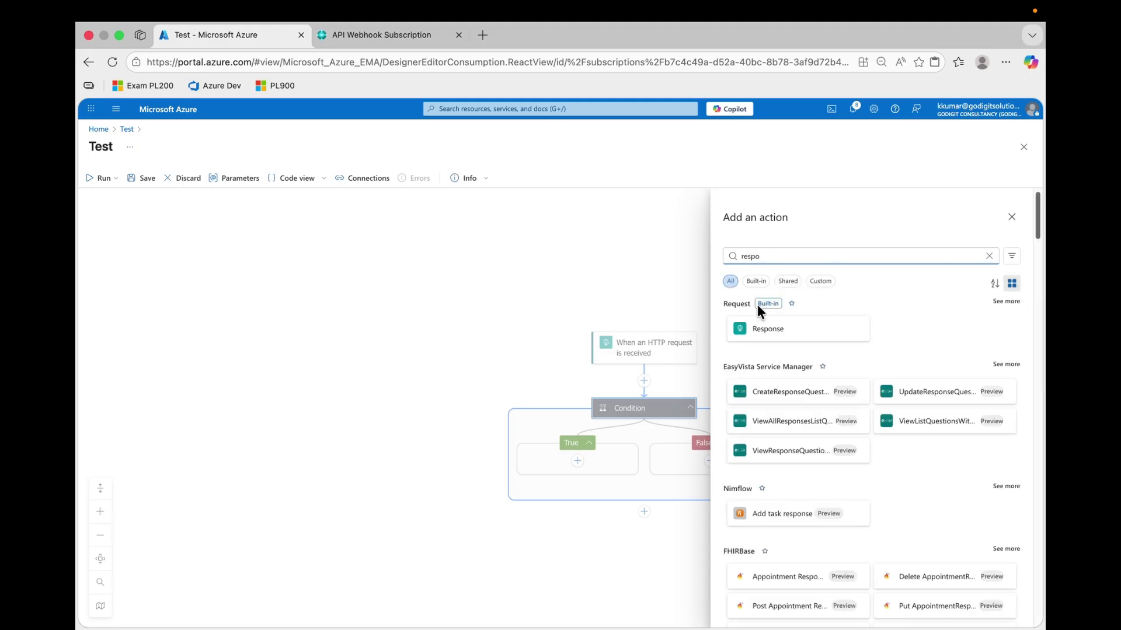
left_click(798, 329)
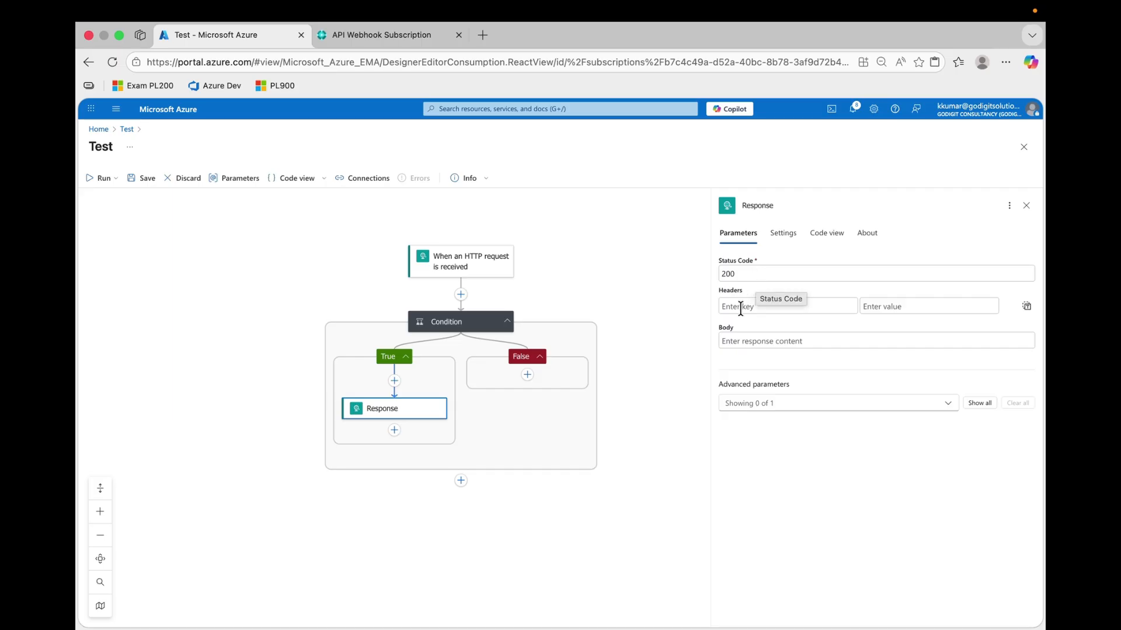
- Set the Response action's body to the expression triggerOutputs()?['queries']?['validationToken']
left_click(733, 340)
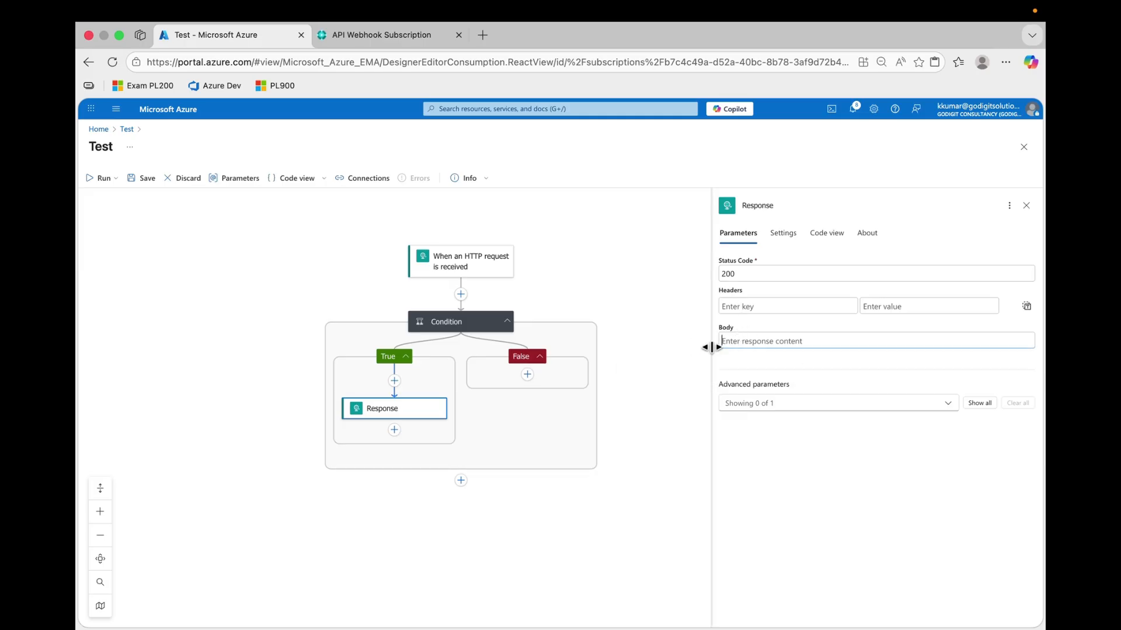
left_click(710, 349)
type("trigg")
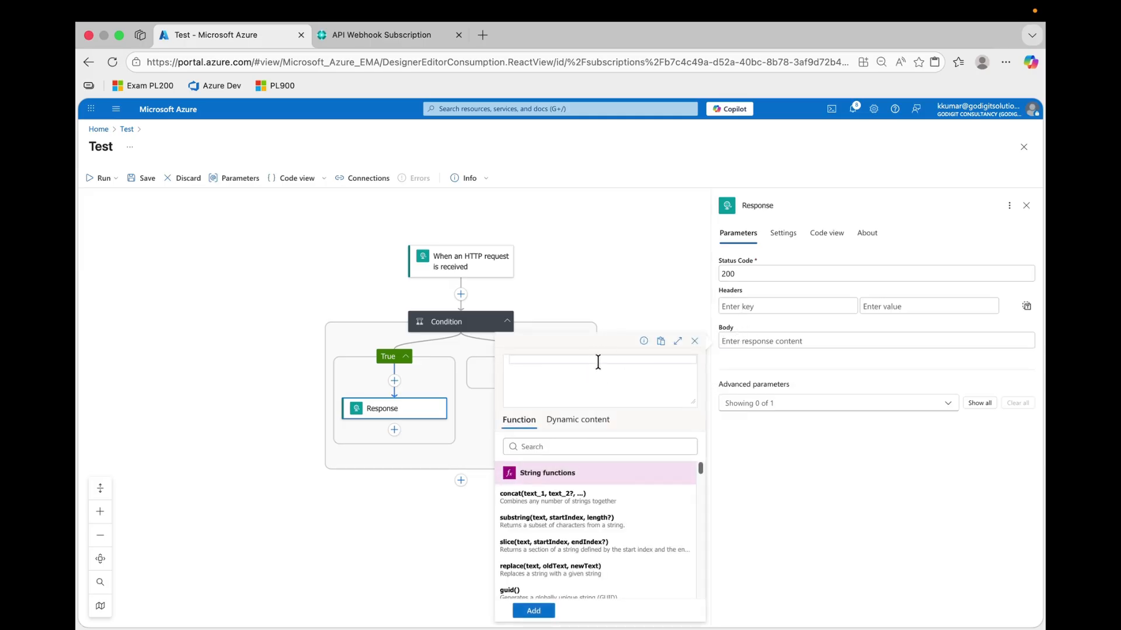
key("Down")
key("Down")
key("Down")
key("Down")
key("Down")
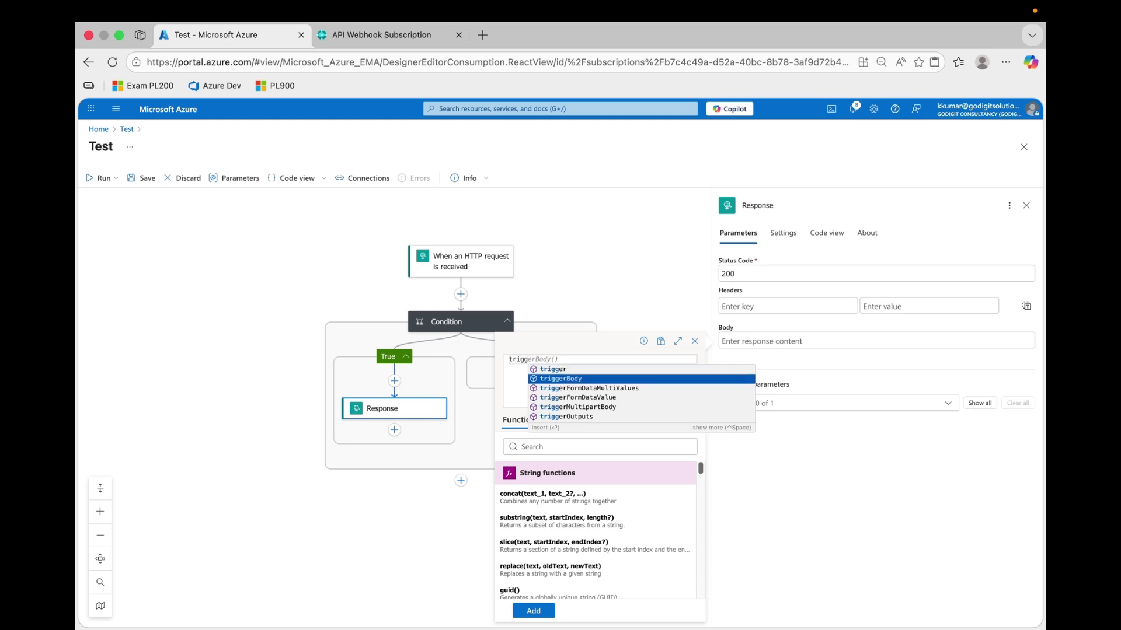
key("Return")
type("?[queri")
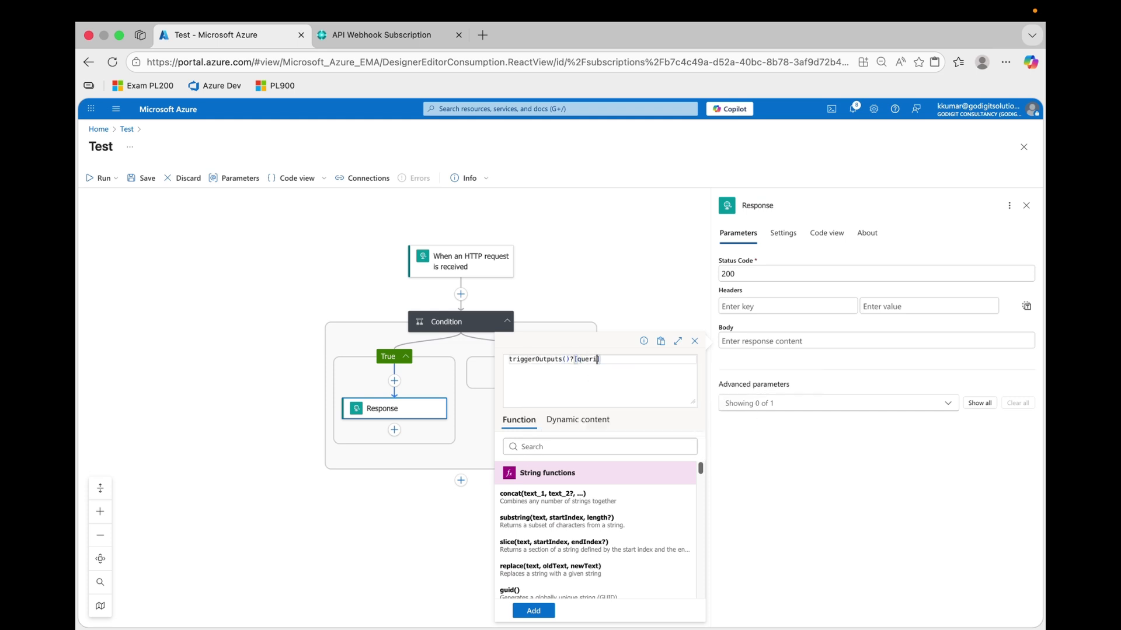
type("es")
key("BackSpace")
key("BackSpace")
key("BackSpace")
key("BackSpace")
key("BackSpace")
key("BackSpace")
key("BackSpace")
type("'queries']?['validationToken")
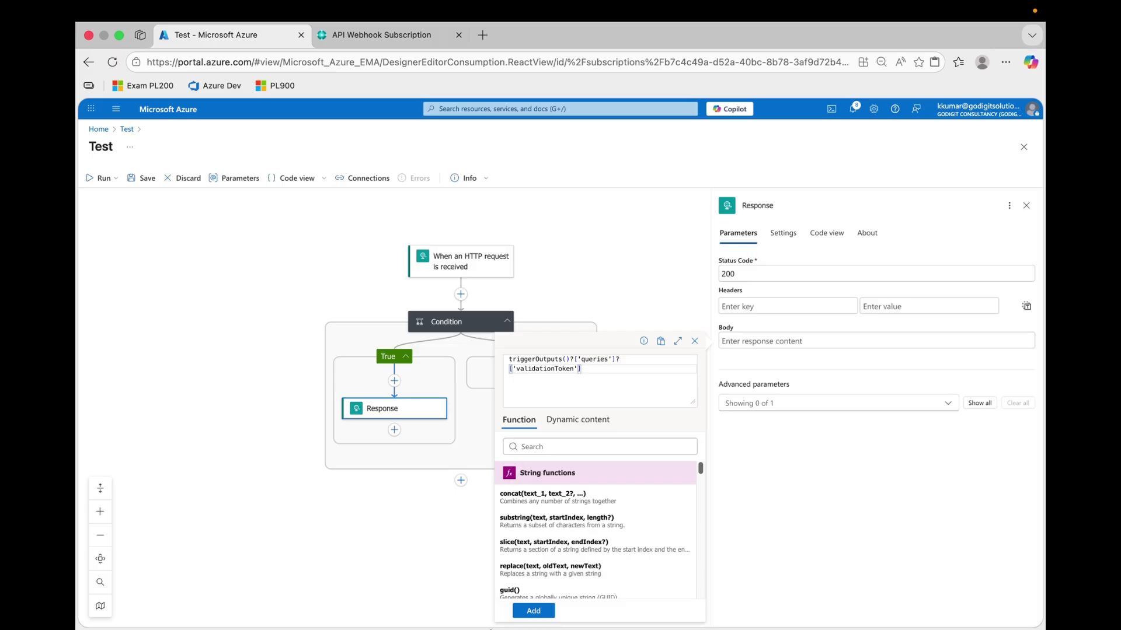
left_click(521, 611)
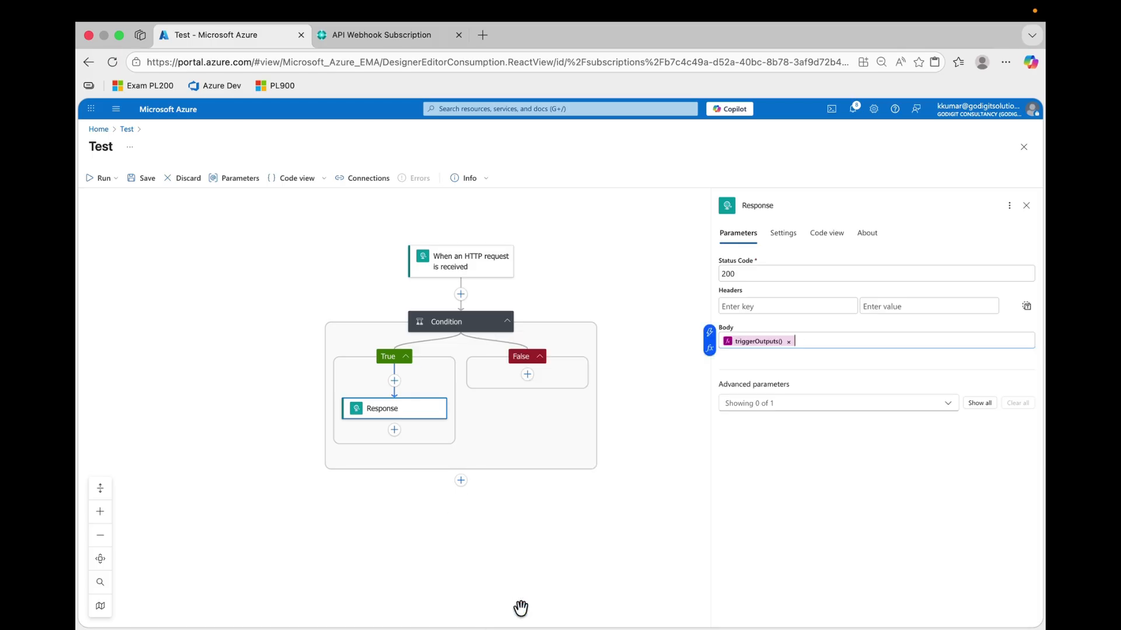
- Add a content-type header with the value plain/text to the Response action, and save the workflow
left_click(759, 306)
type("content")
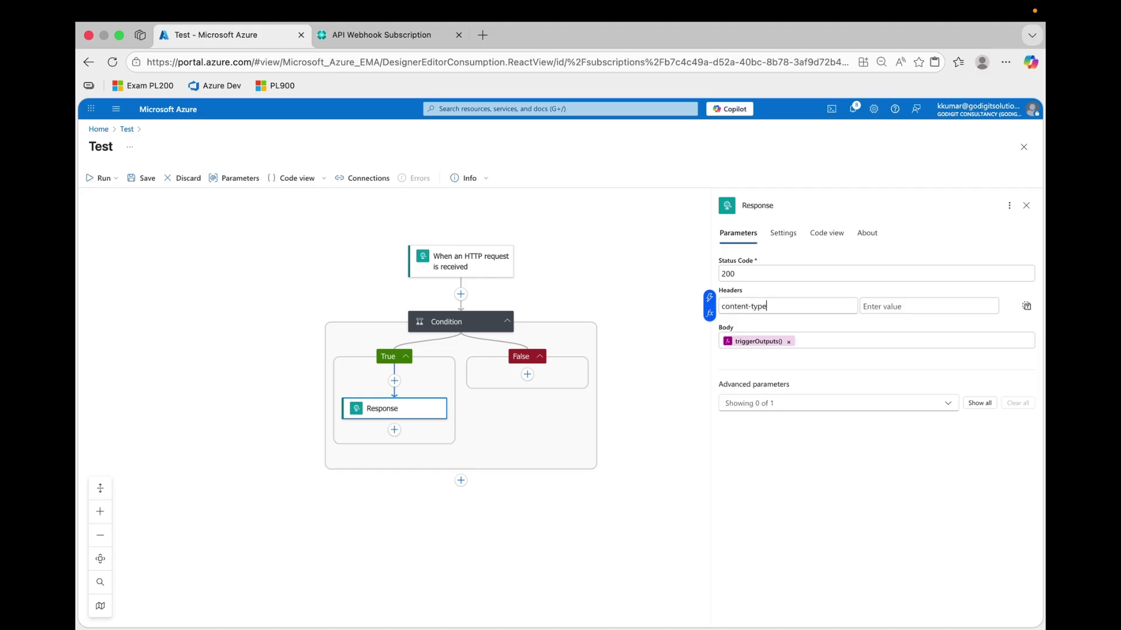
type("-type")
left_click(961, 306)
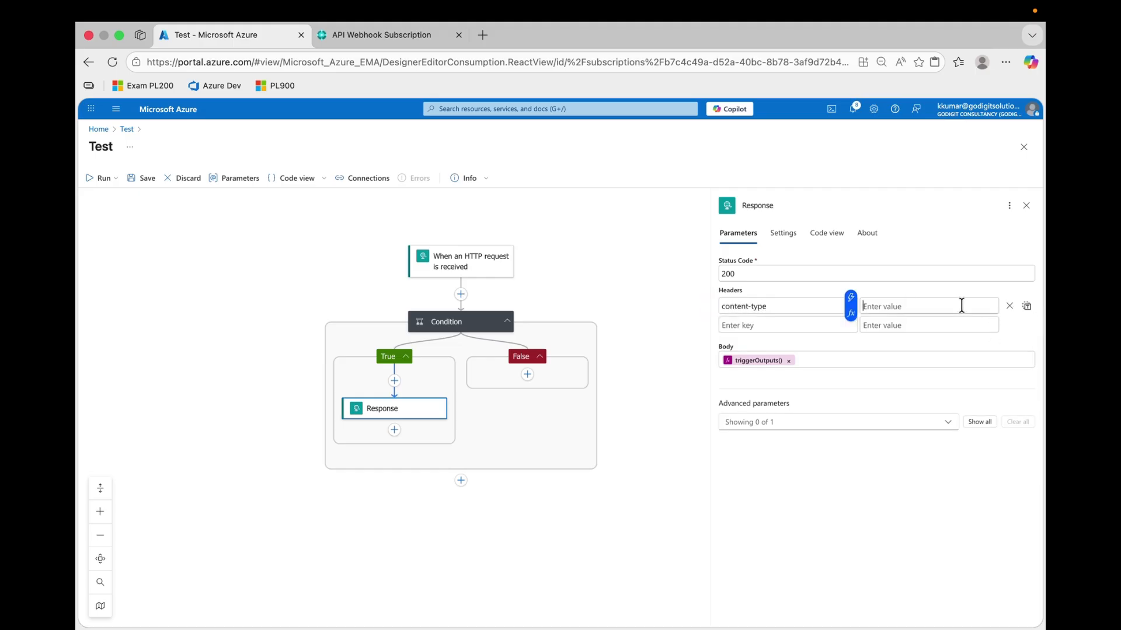
type("plain/text")
left_click(591, 534)
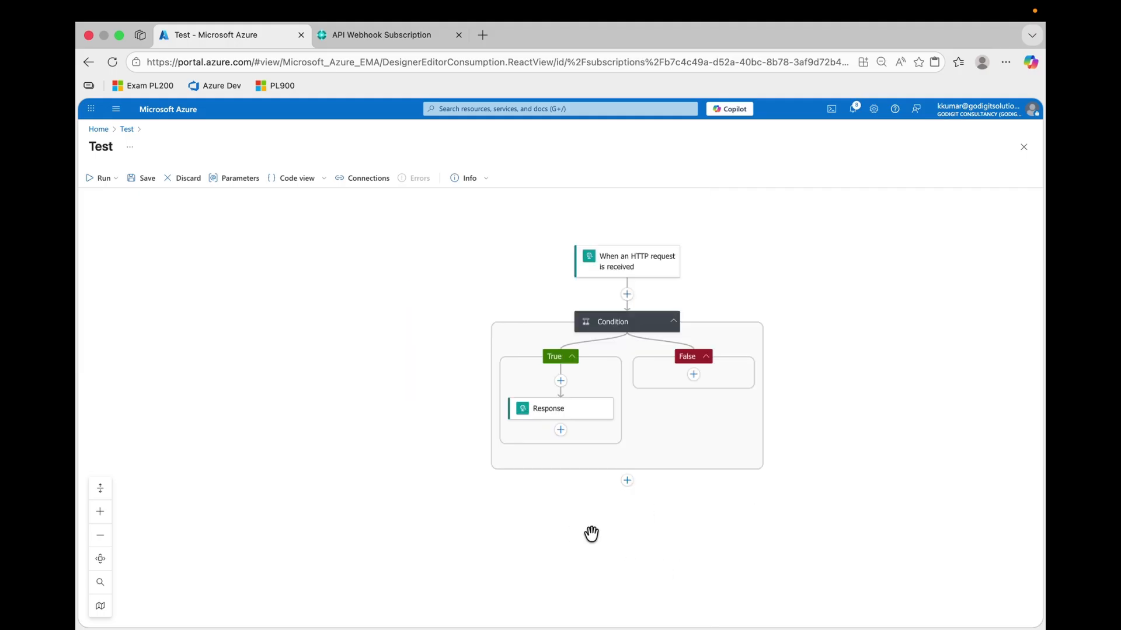
left_click(147, 178)
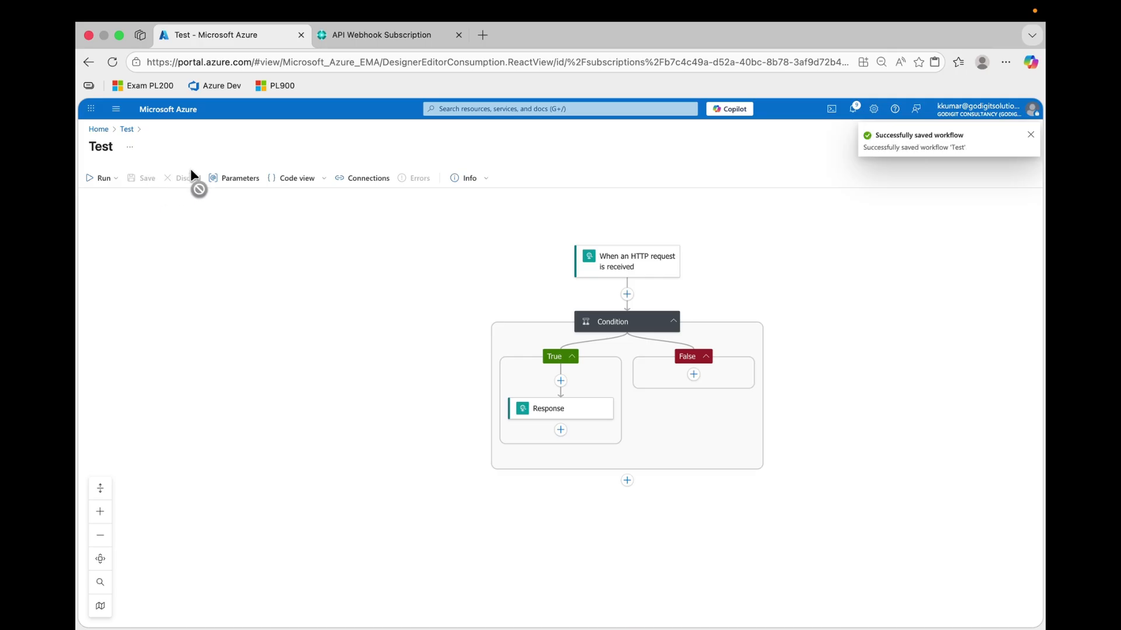
left_click(128, 131)
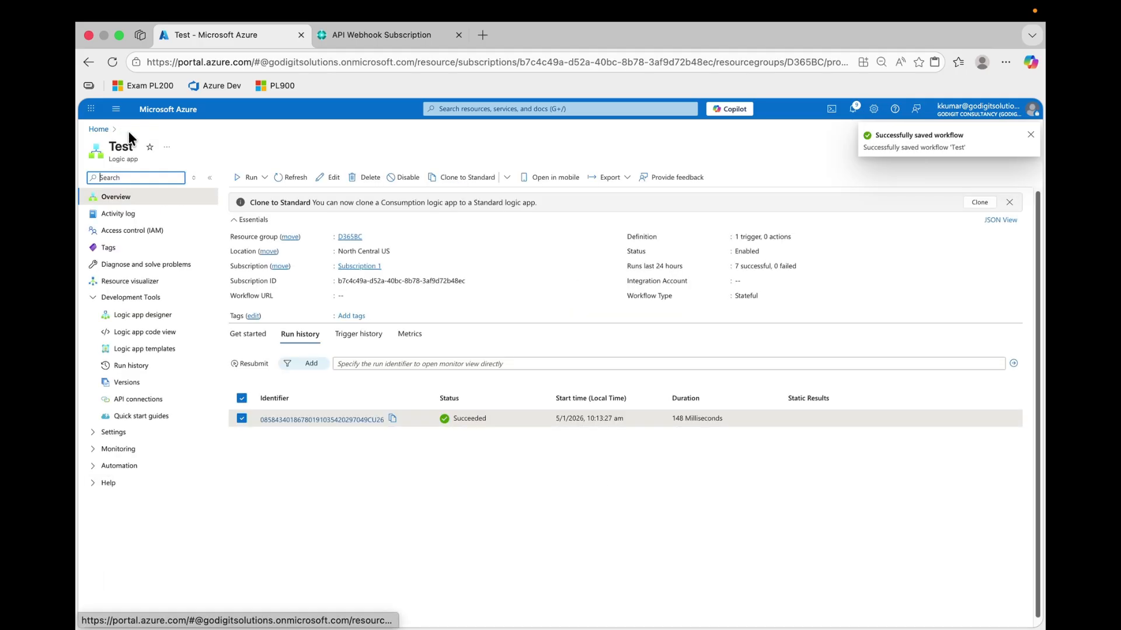
- Switch to Postman, resend the RegisterSubscription request and read through the response body
left_click(405, 34)
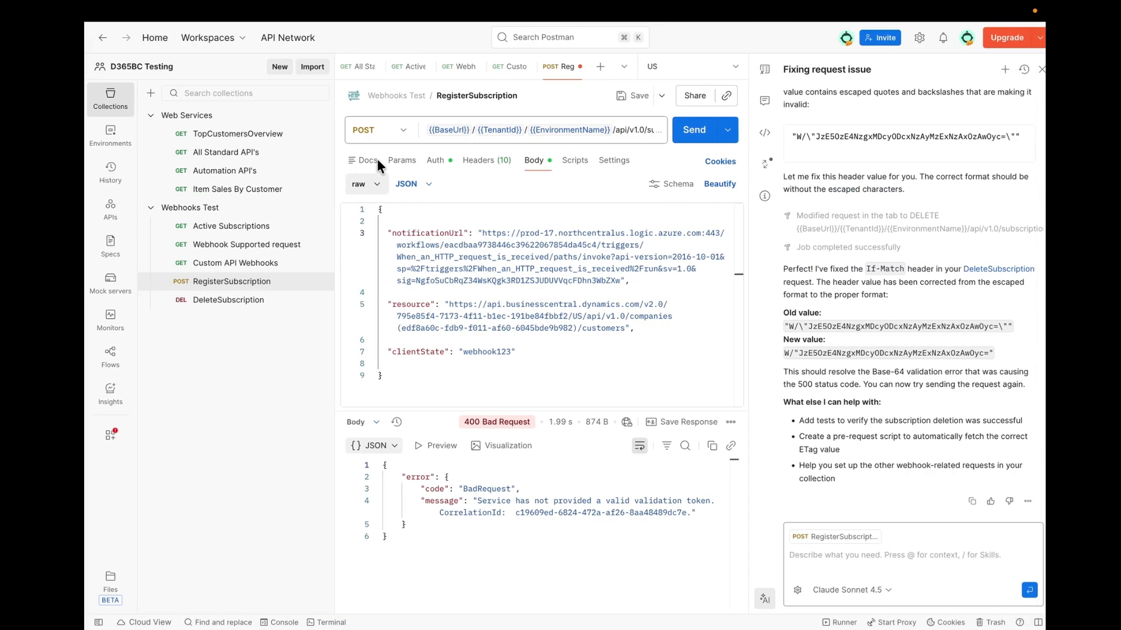
left_click(682, 135)
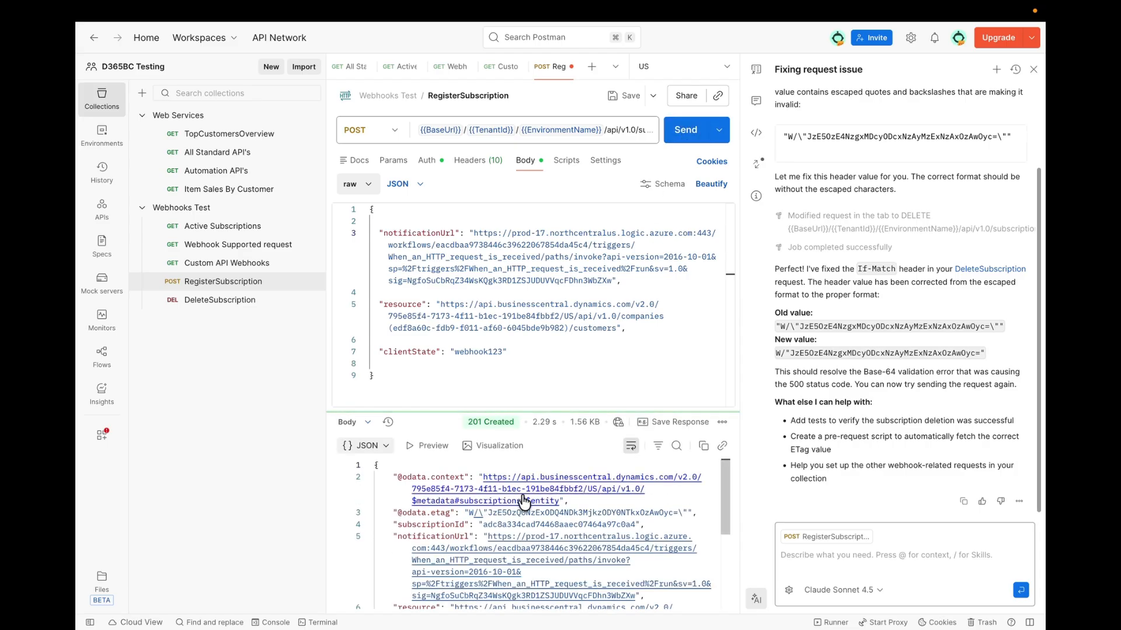
mouse_move(479, 420)
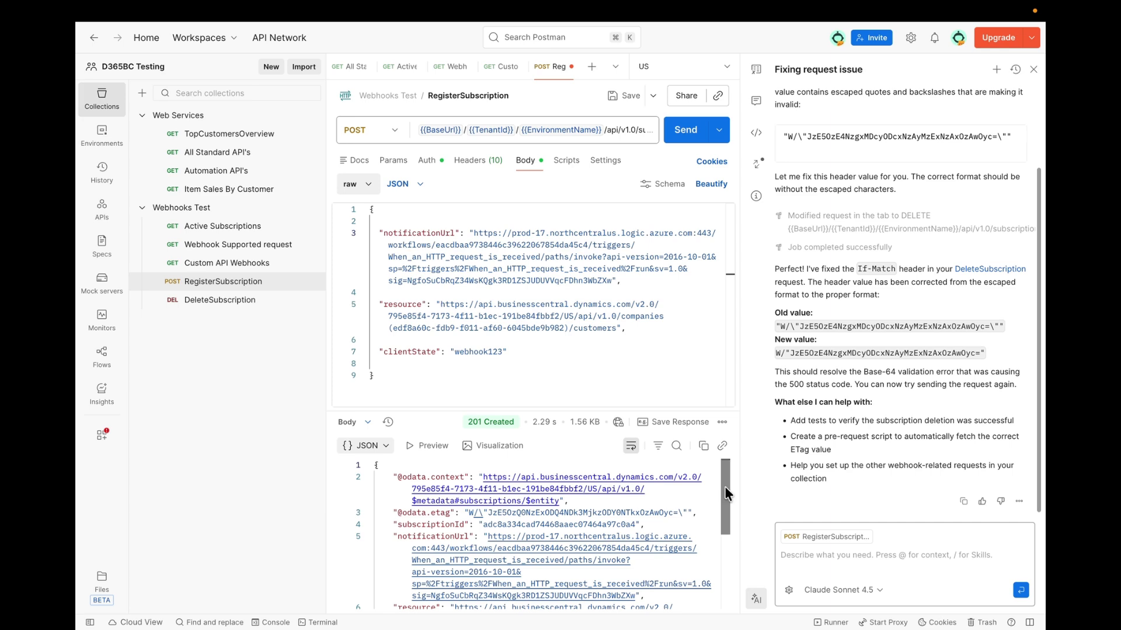
scroll(726, 493, "down", 2)
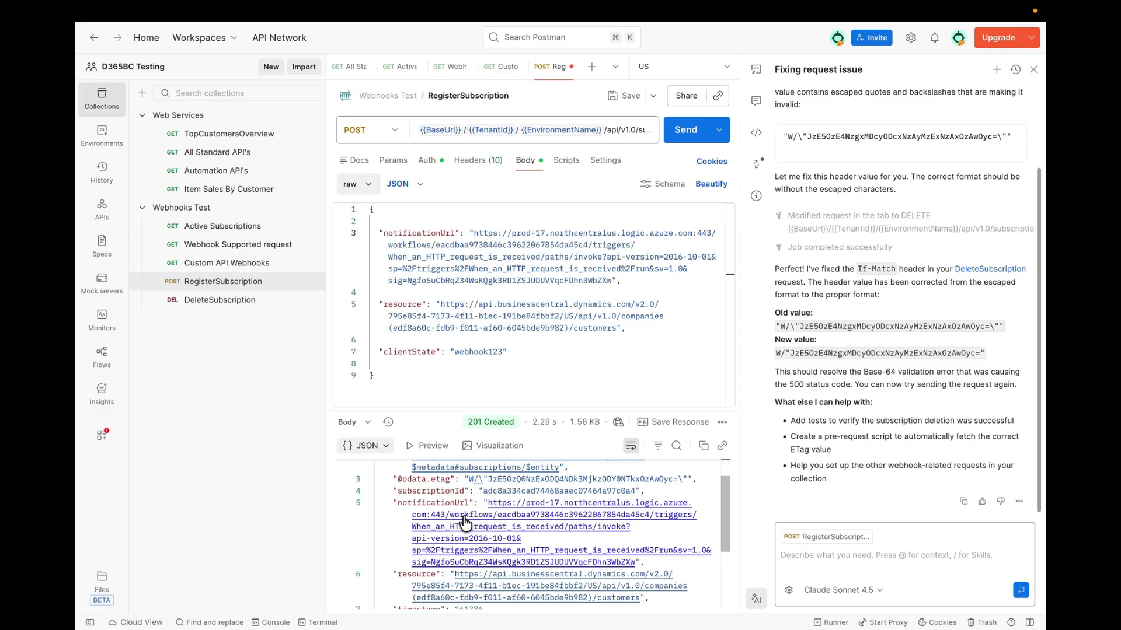
scroll(533, 502, "down", 3)
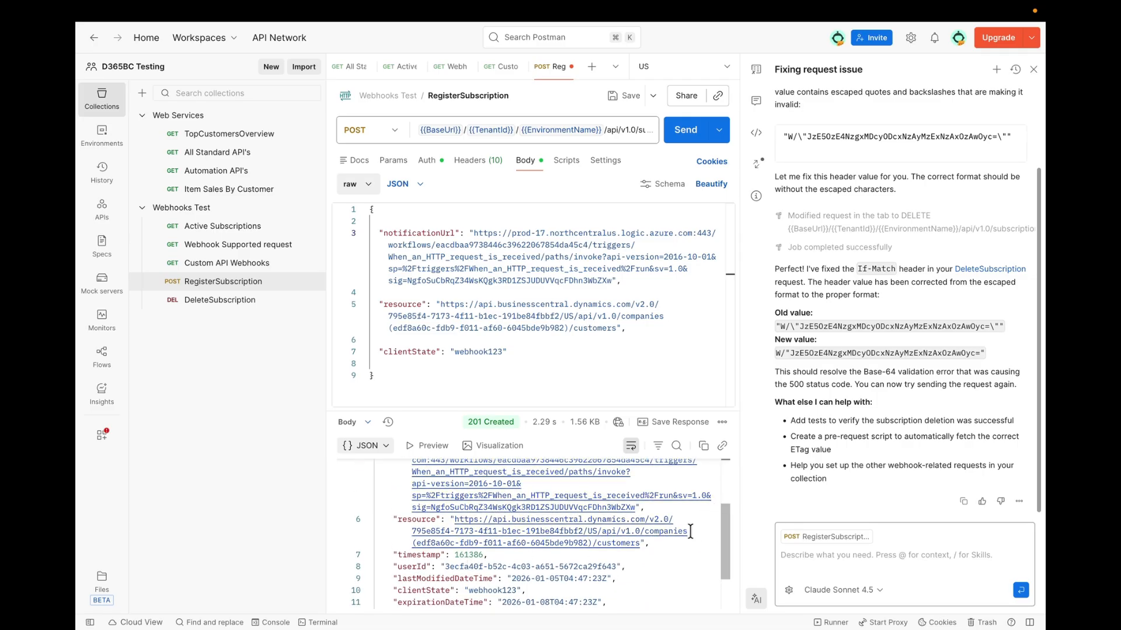
left_click_drag(729, 506, 723, 534)
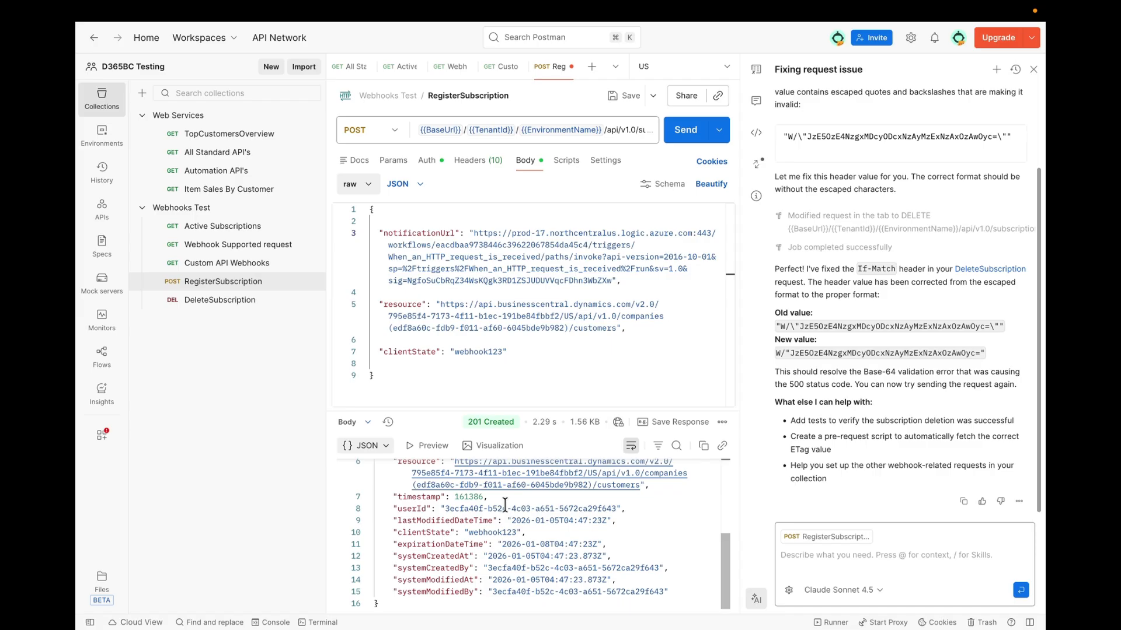
- Switch to Business Central, refresh the API Webhook Subscription table and examine the subscription record's columns
key("ctrl+Left")
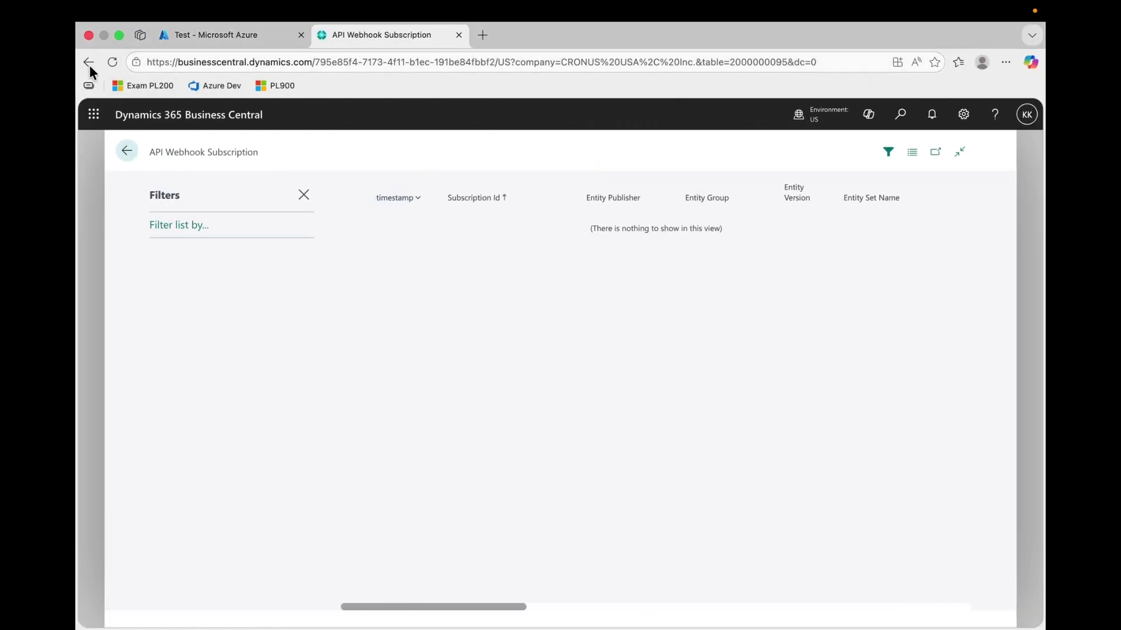
left_click(113, 62)
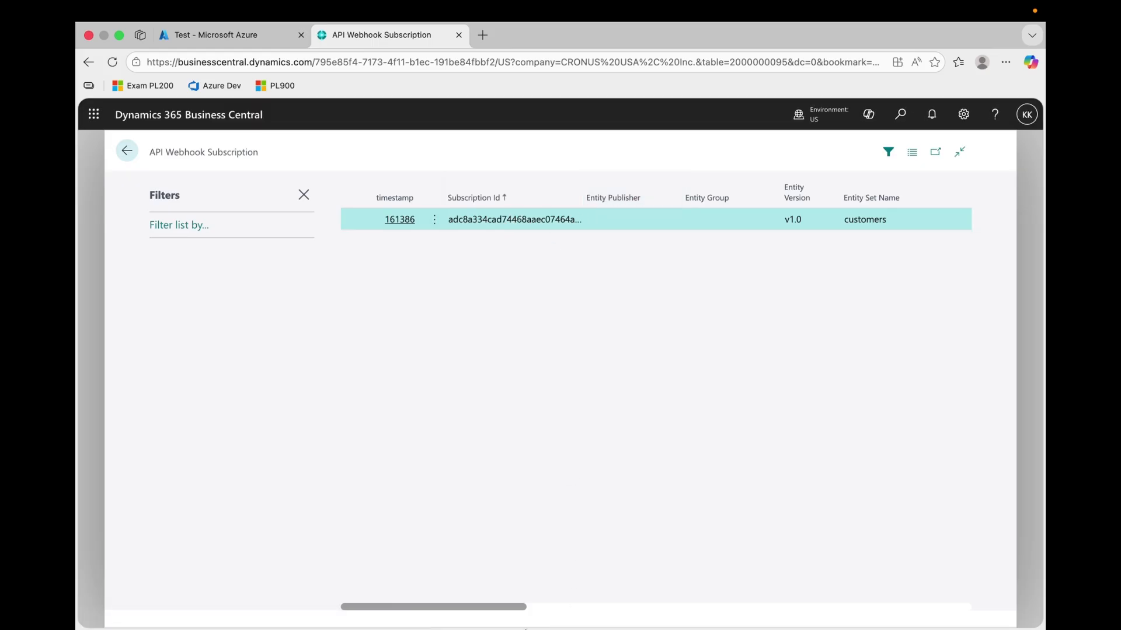
left_click_drag(520, 609, 856, 615)
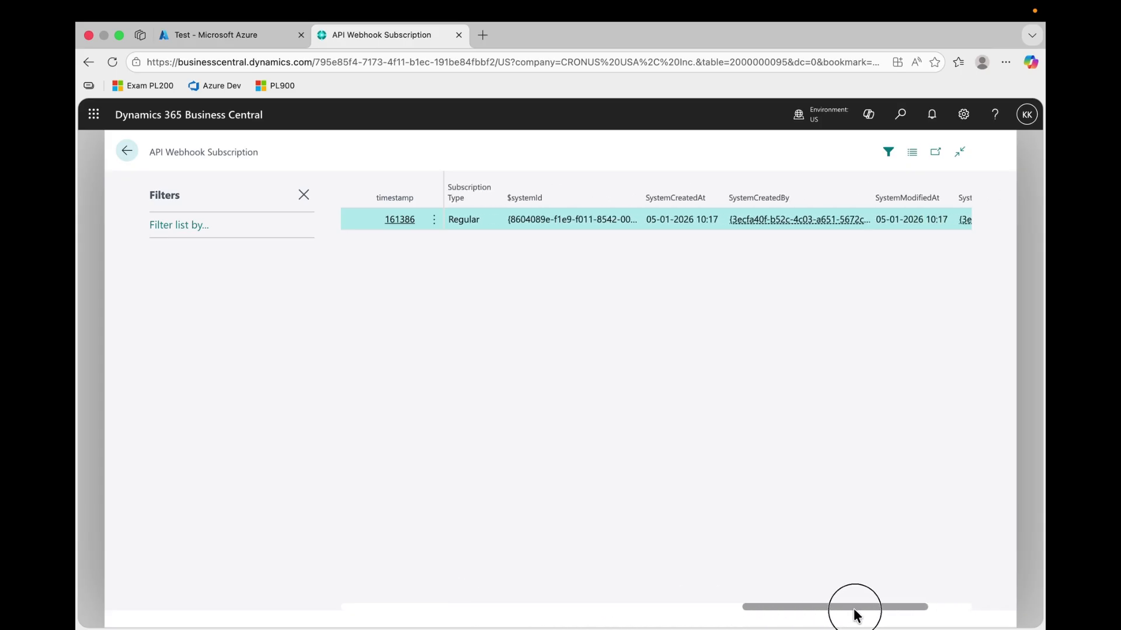
- Refresh the Test logic app's run history in Azure and open the latest run with its Condition branches expanded
left_click(253, 38)
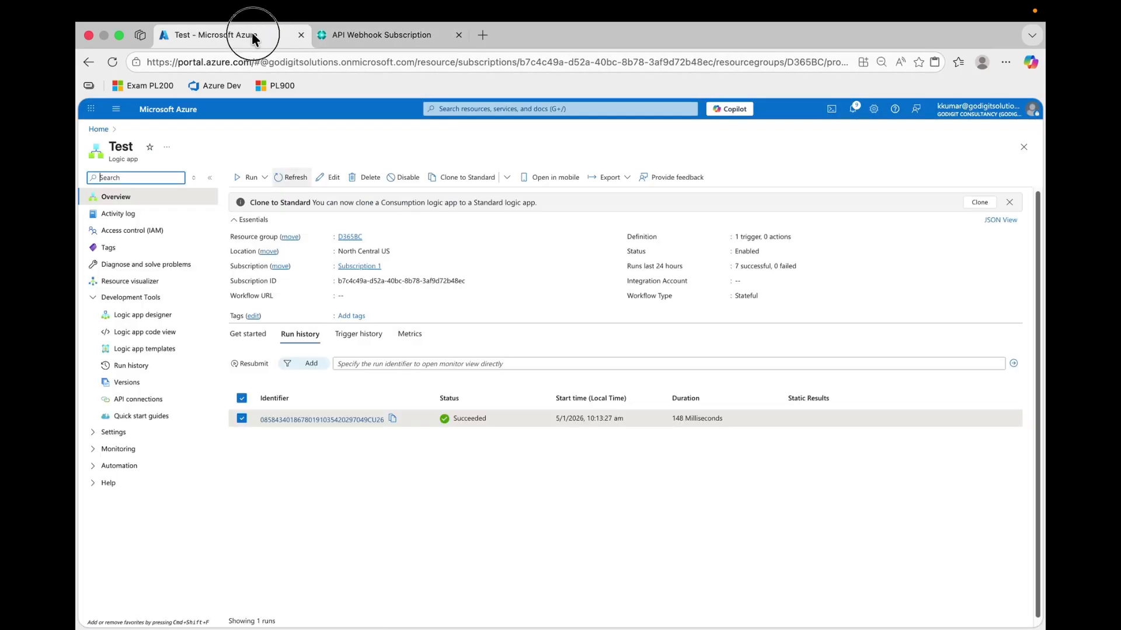
left_click(302, 177)
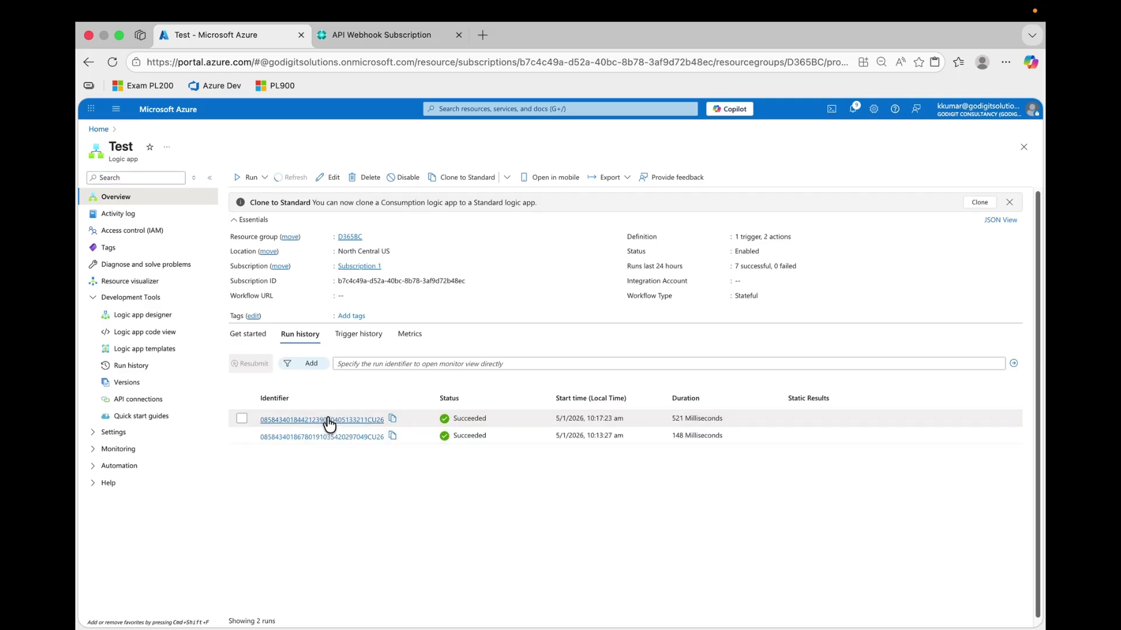
left_click(322, 421)
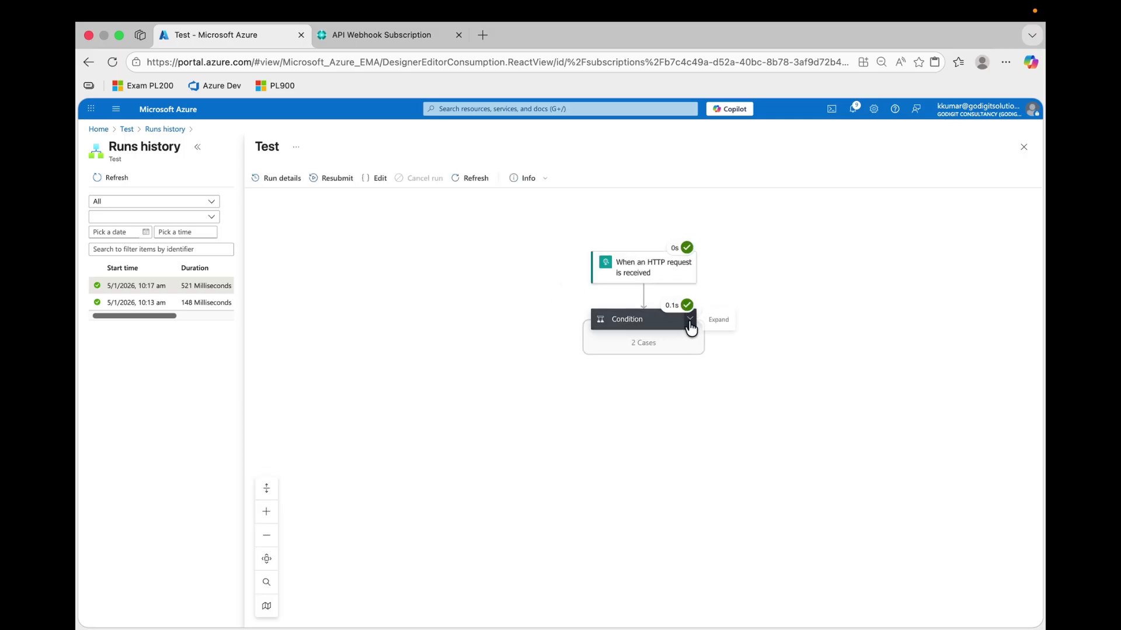
left_click(690, 320)
left_click(662, 353)
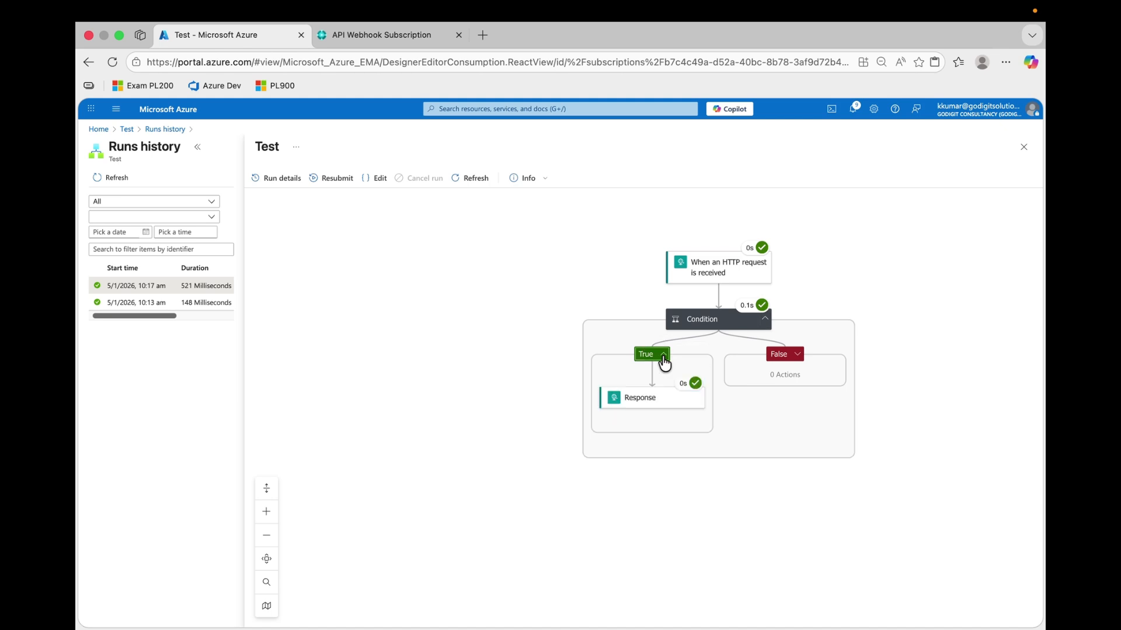
- Examine the run's HTTP request trigger outputs, Condition result, and Response inputs and raw outputs
left_click(701, 322)
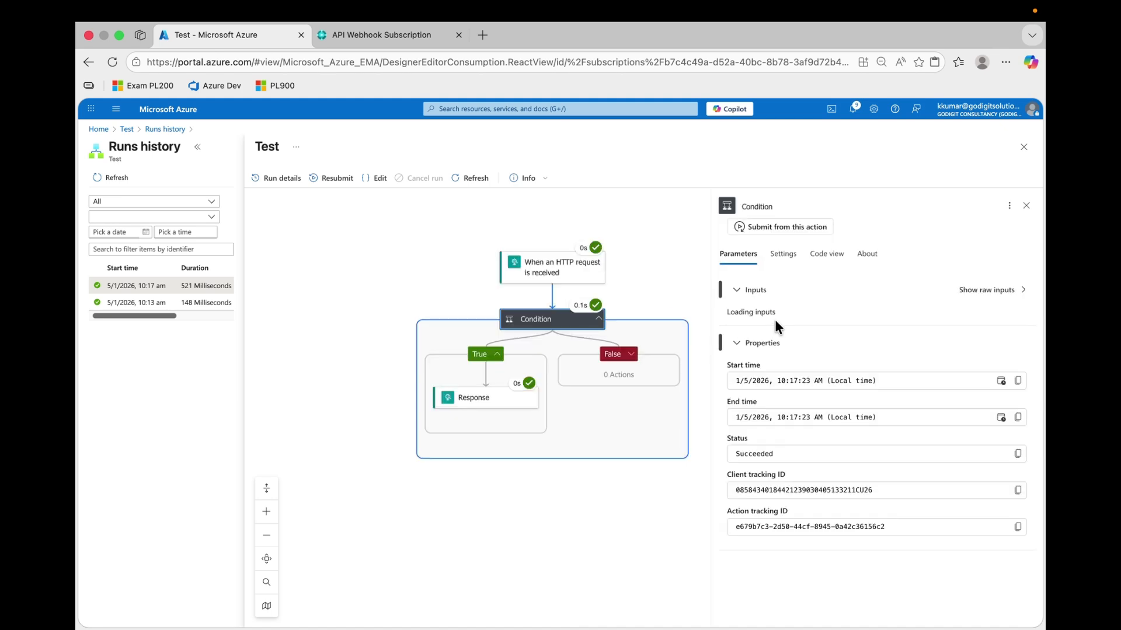
left_click(543, 277)
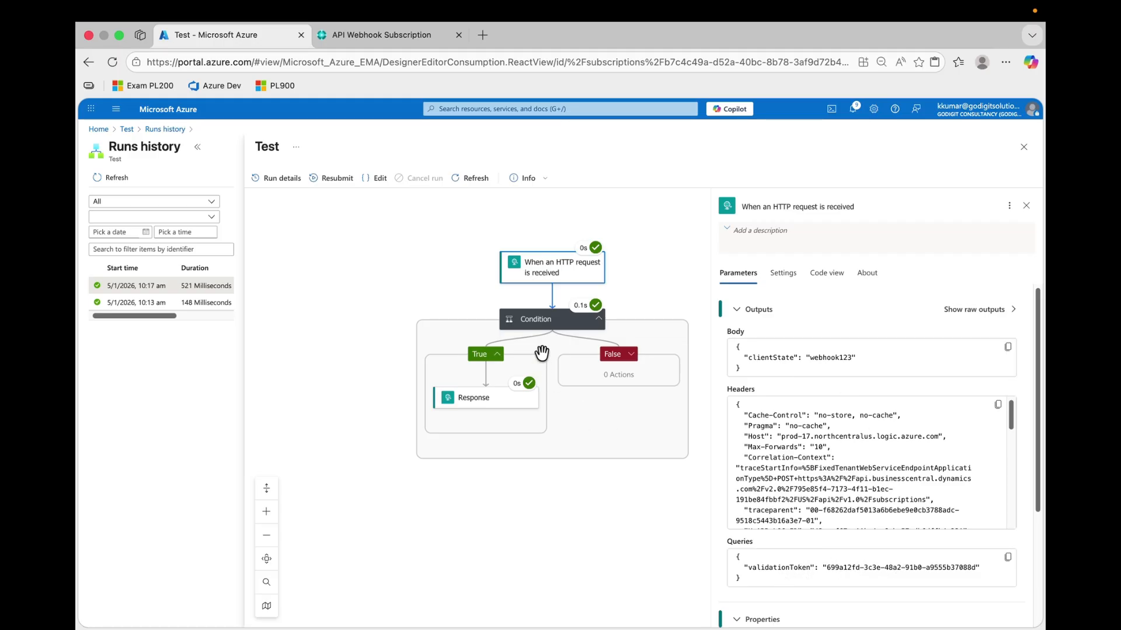
left_click(546, 328)
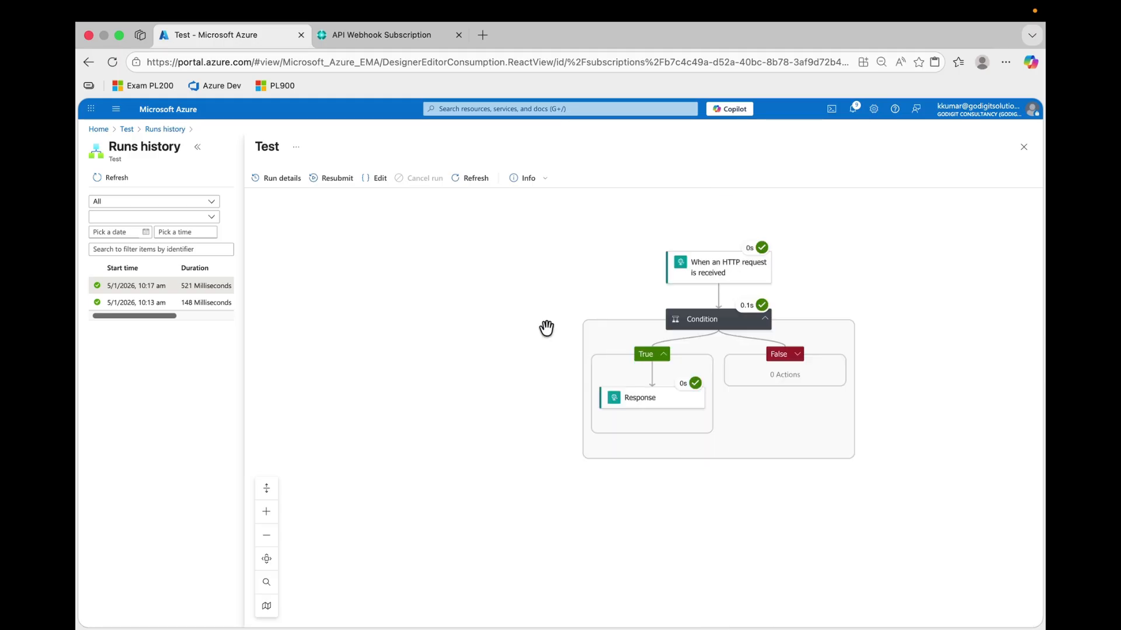
left_click(729, 326)
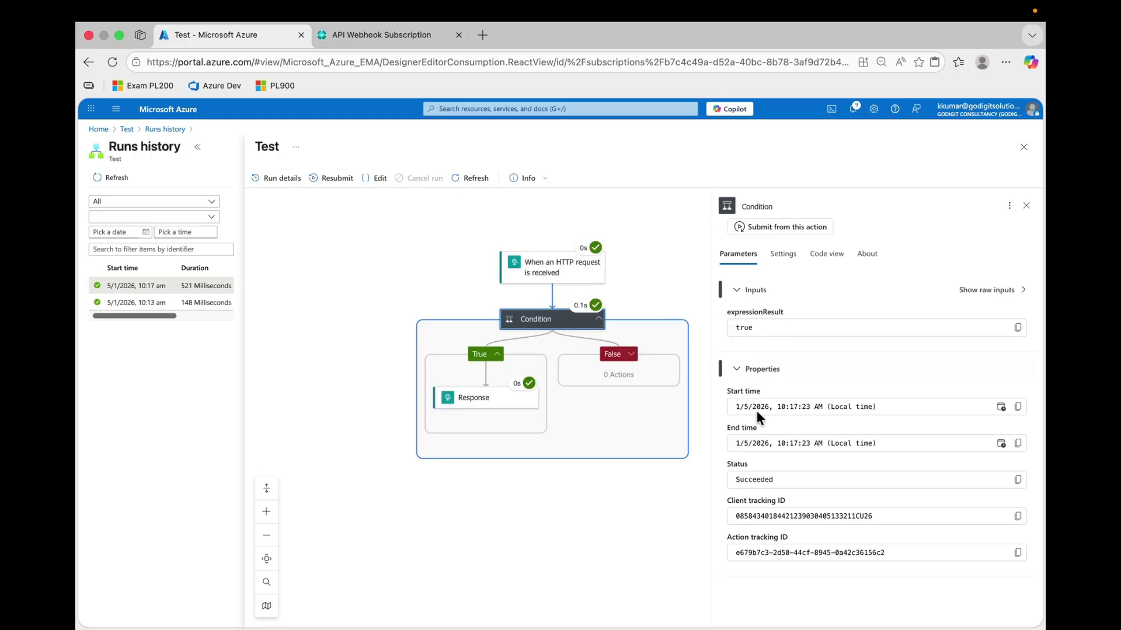
left_click(488, 403)
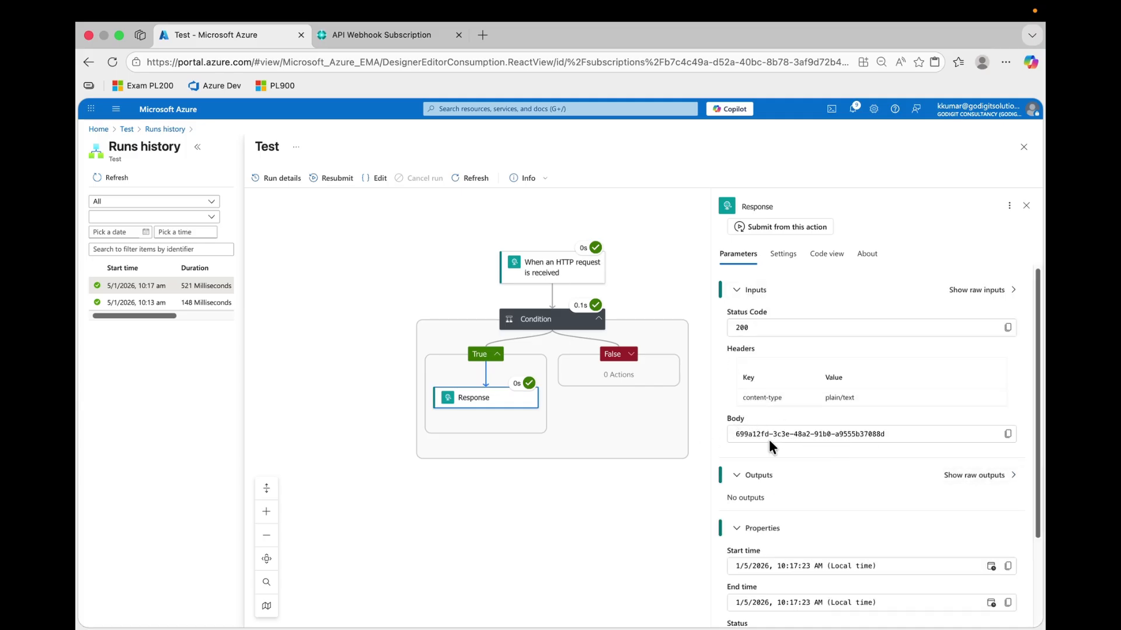
left_click(972, 475)
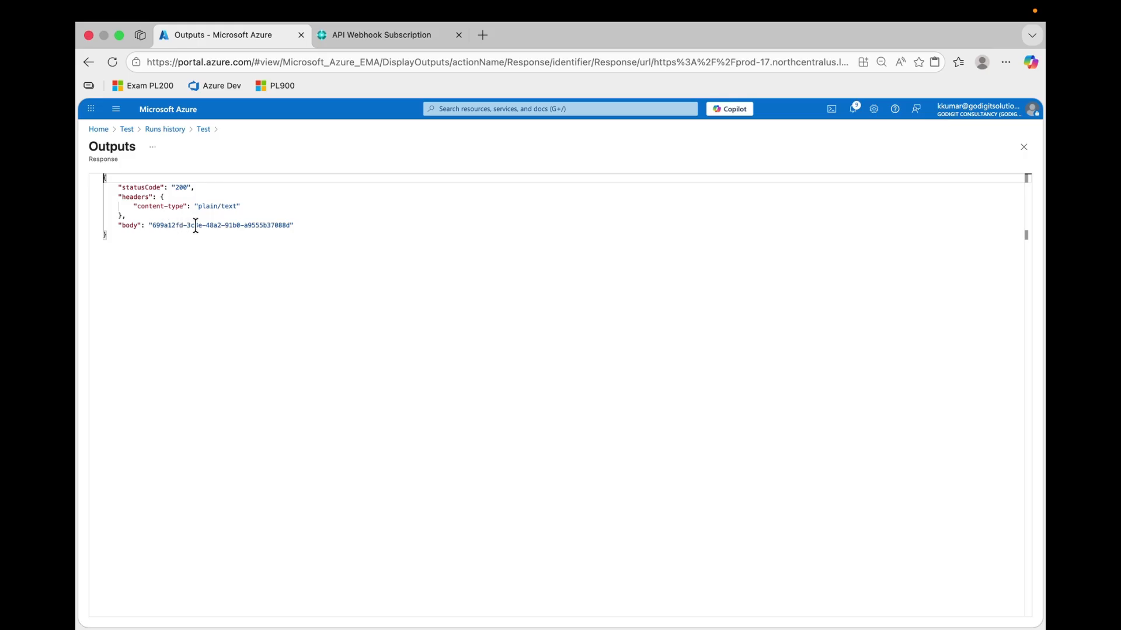
left_click(1023, 147)
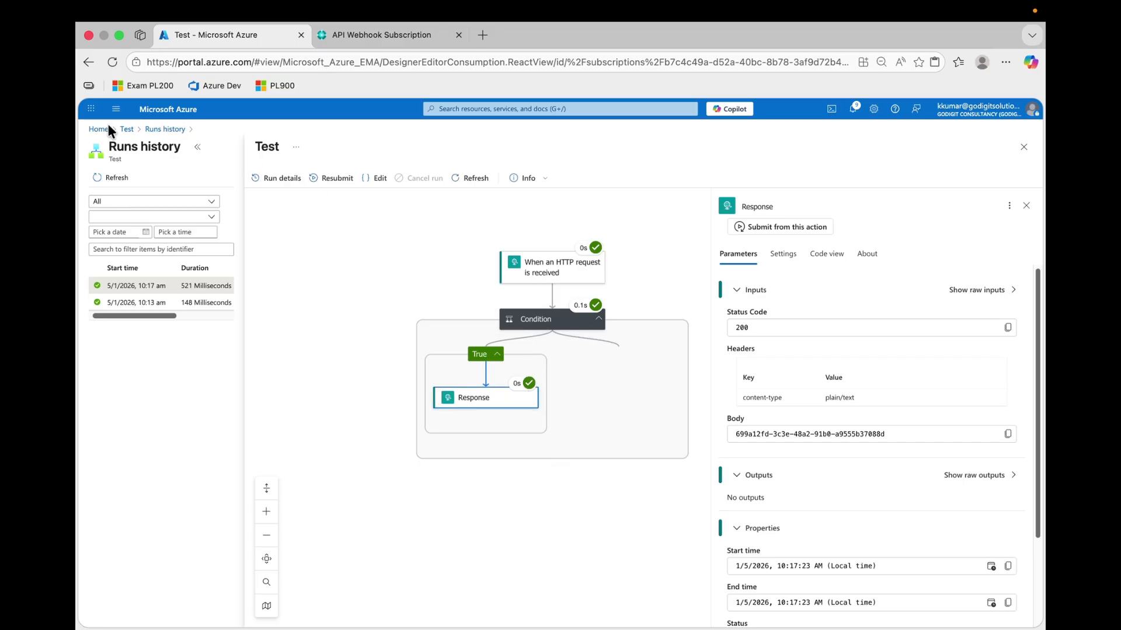
- Reopen the Test logic app for editing and add Business Central's Get record (V3) action to the Condition's False branch
left_click(126, 129)
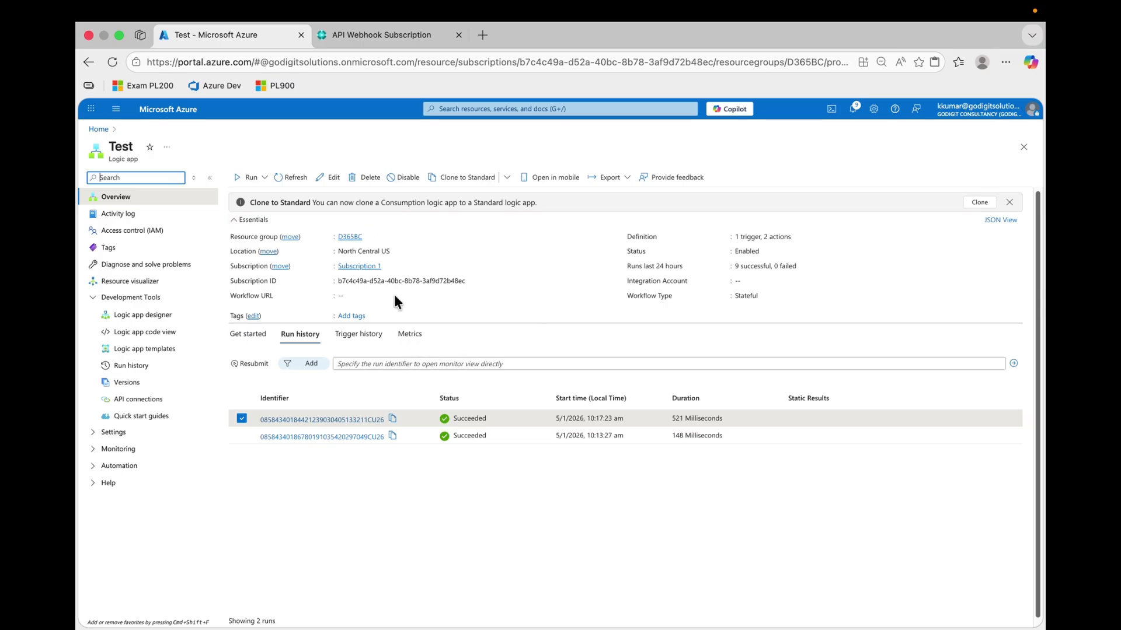
left_click(330, 178)
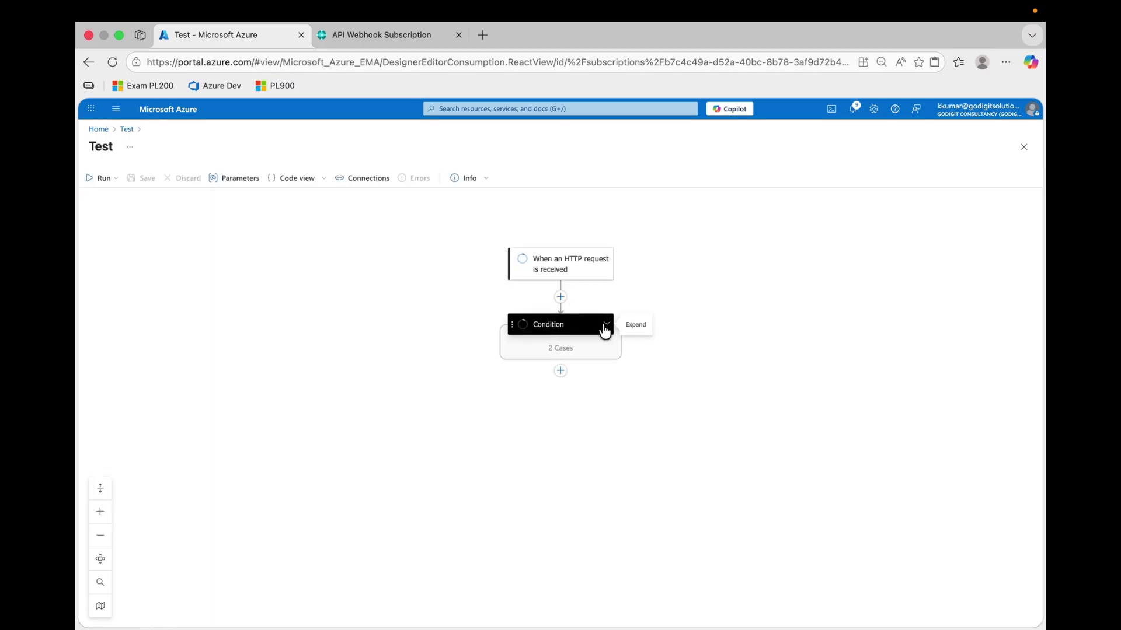
left_click(604, 328)
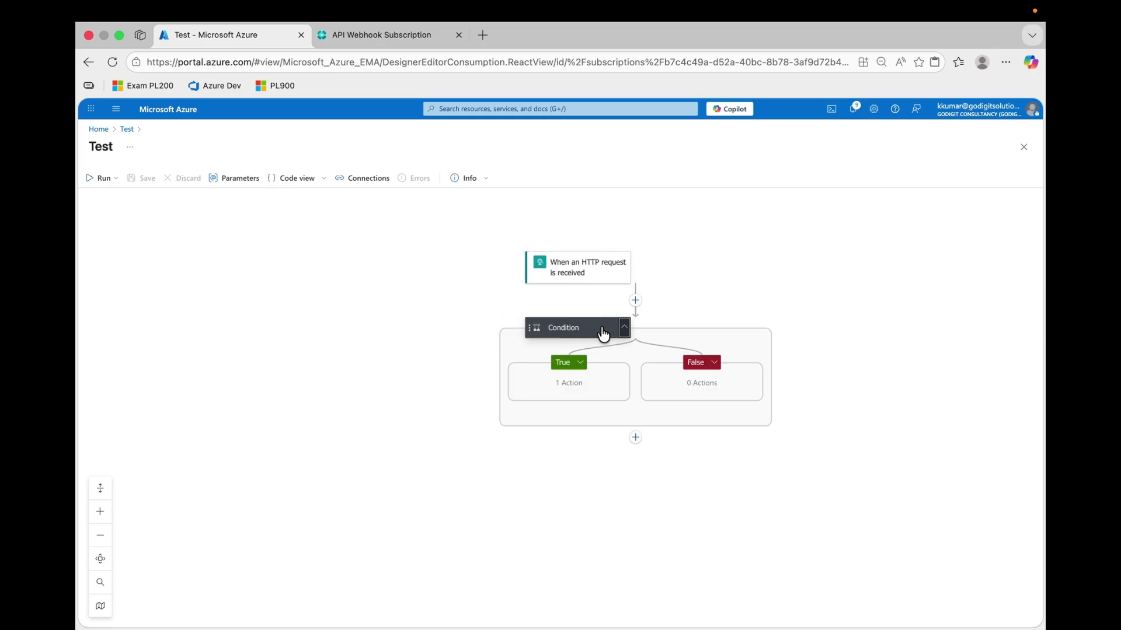
left_click(715, 365)
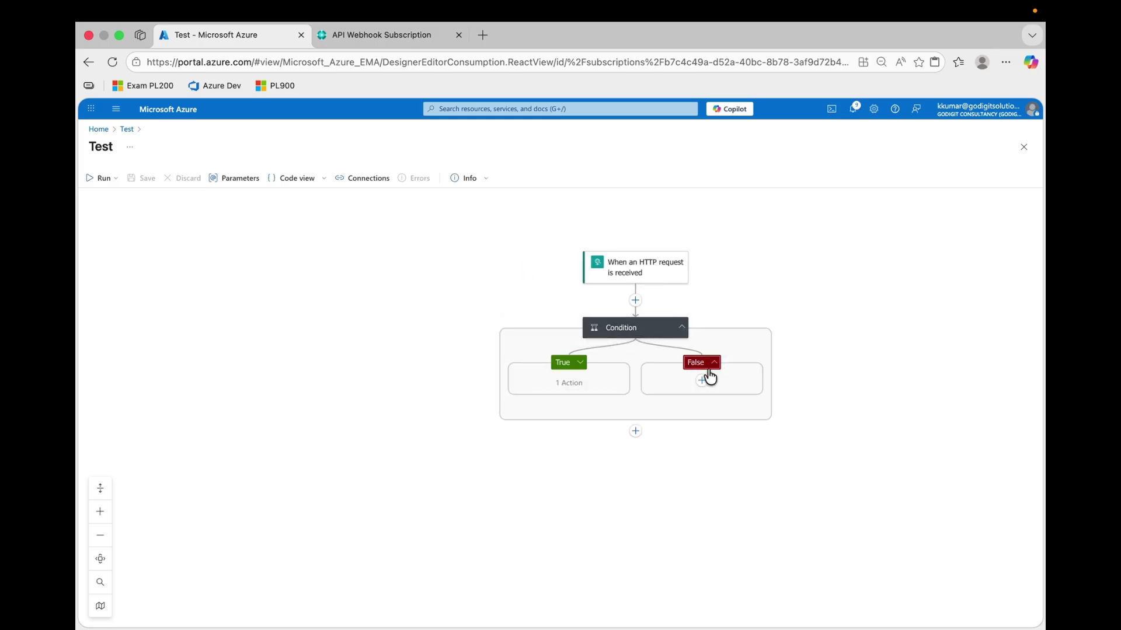
left_click(701, 383)
left_click(739, 384)
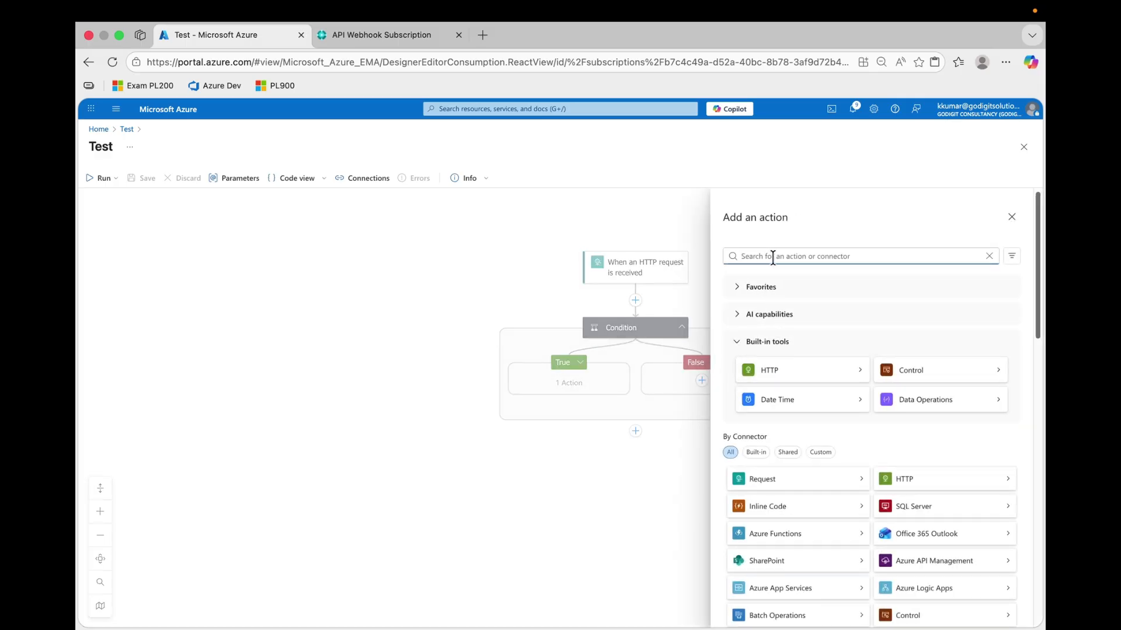
type("business central")
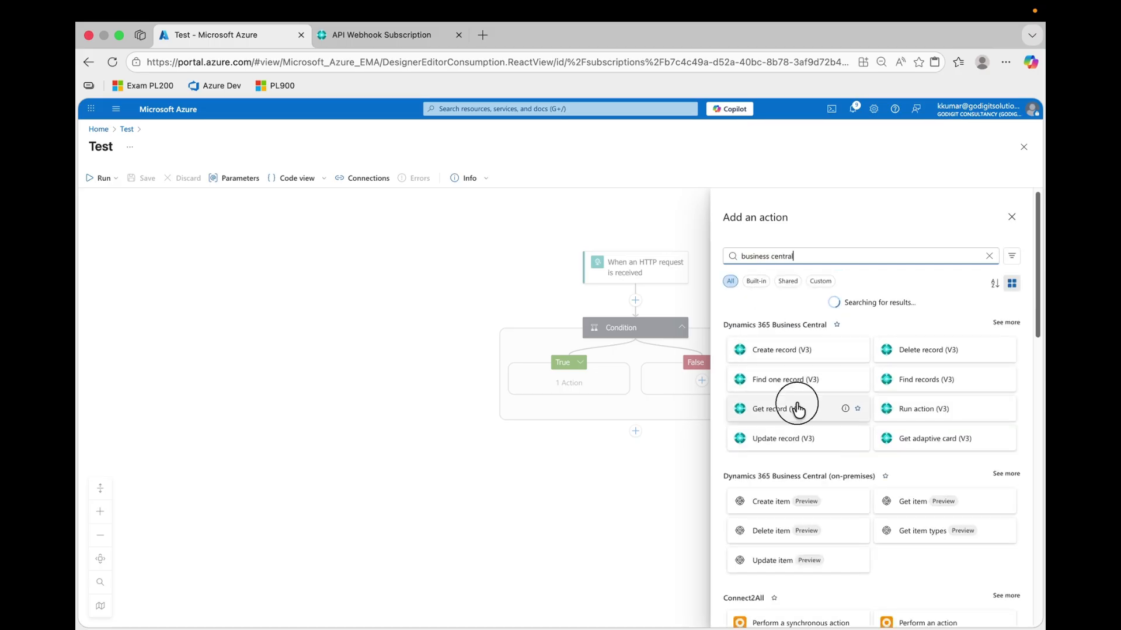
left_click(796, 408)
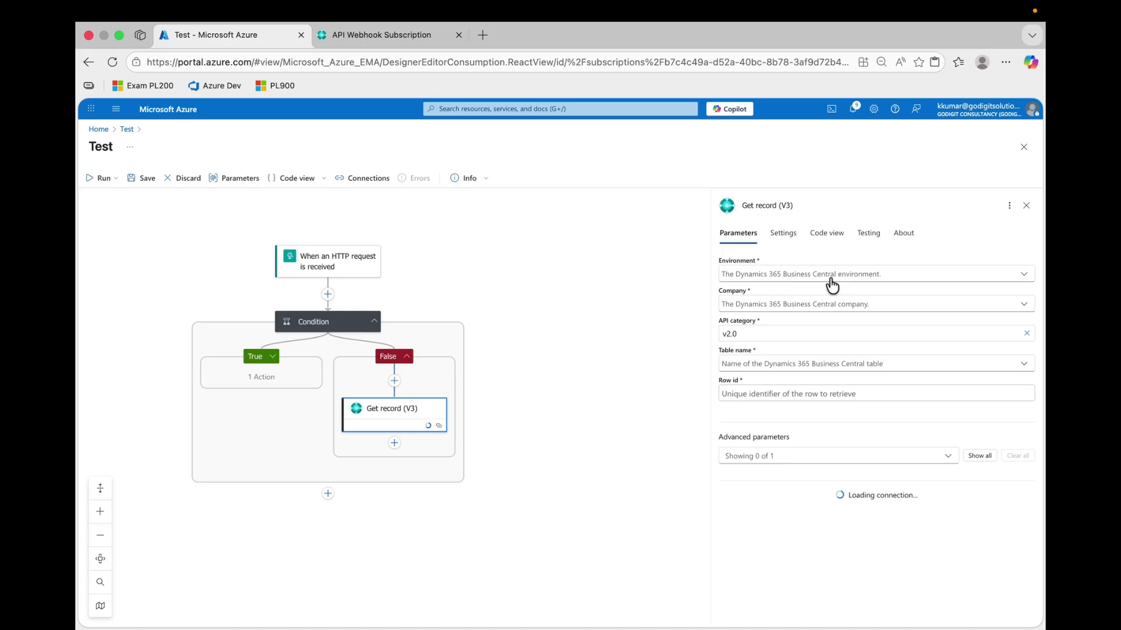
- Set the Get record action's environment to US, company to CRONUS USA, Inc. and table name to customers
left_click(830, 277)
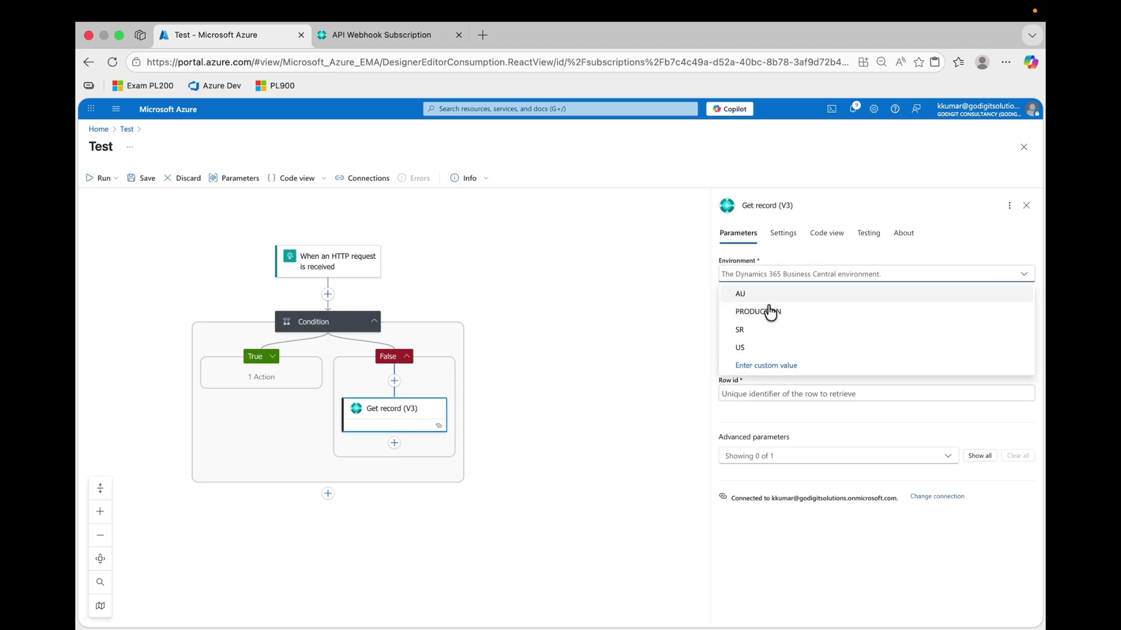
left_click(751, 349)
left_click(802, 310)
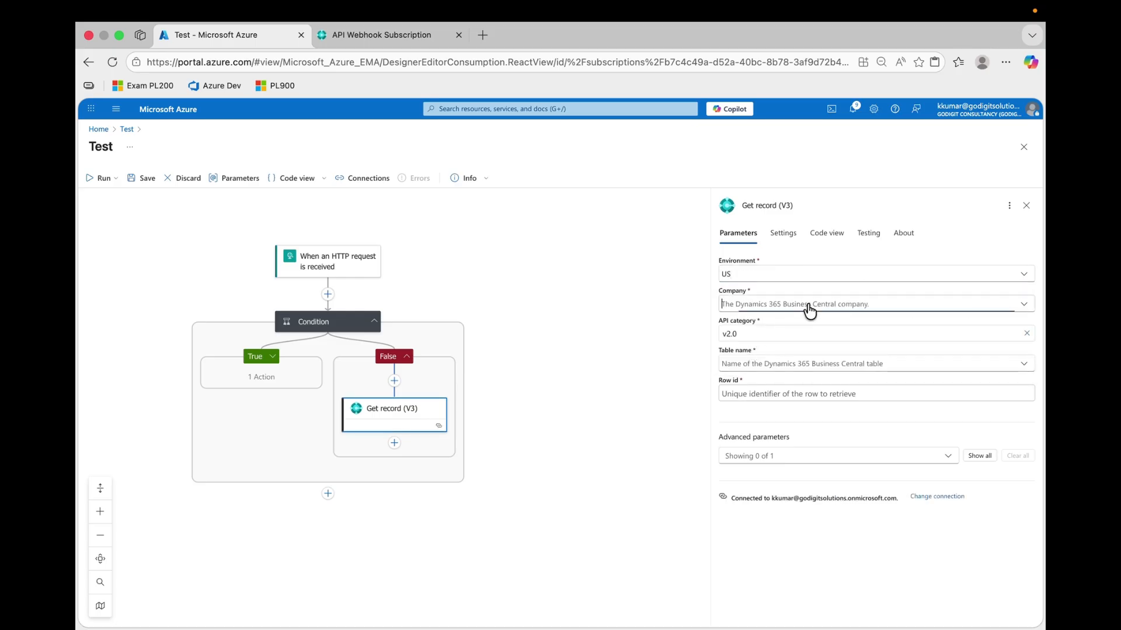
left_click(780, 325)
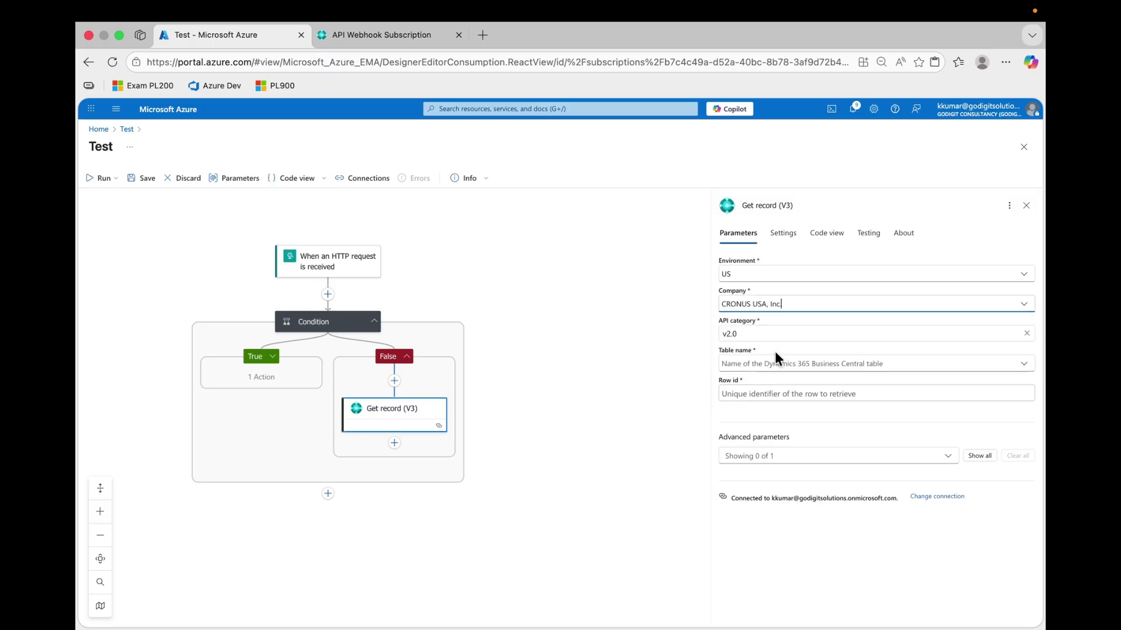
left_click(815, 369)
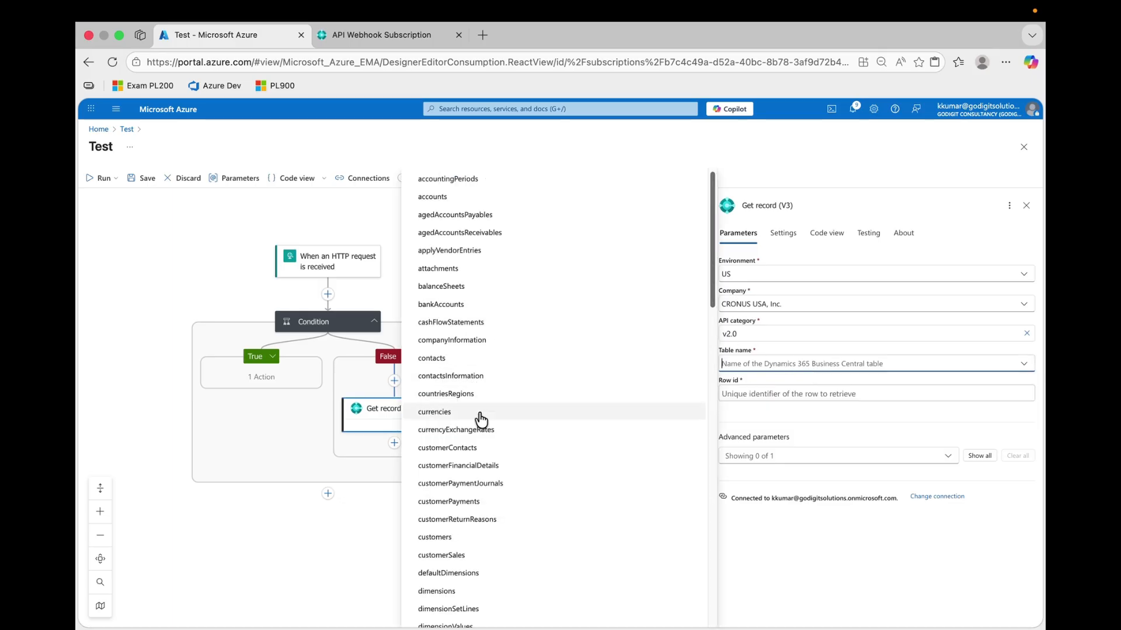
left_click(466, 537)
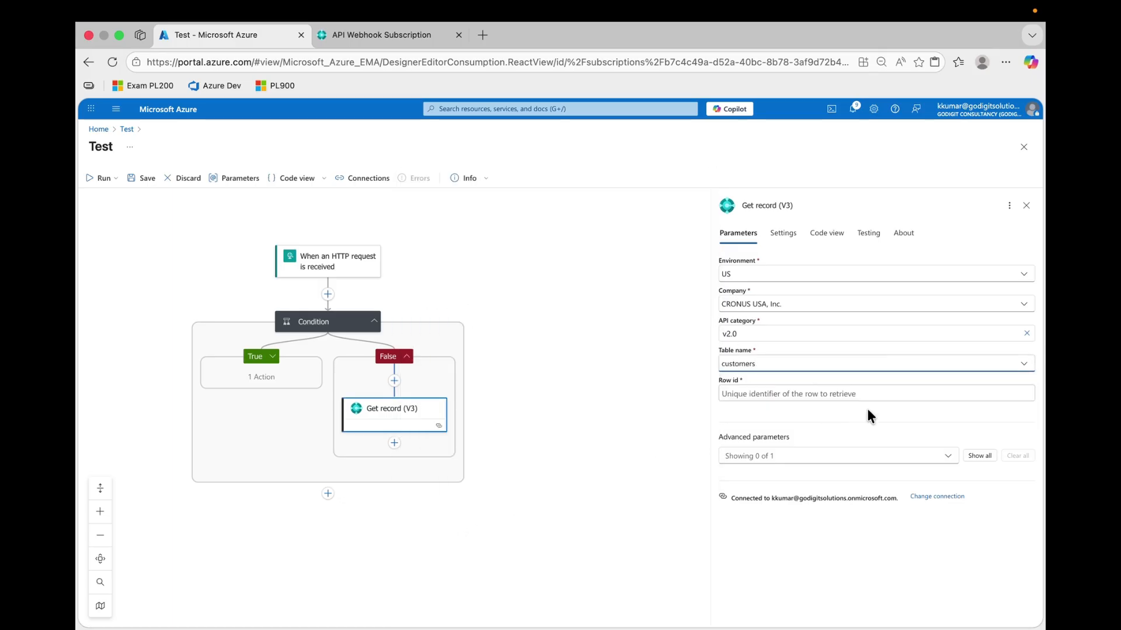
- Try to set the Row id to the expression triggerBody()?['value']?[0]?[systemId], and clear it from the expression editor
left_click(880, 395)
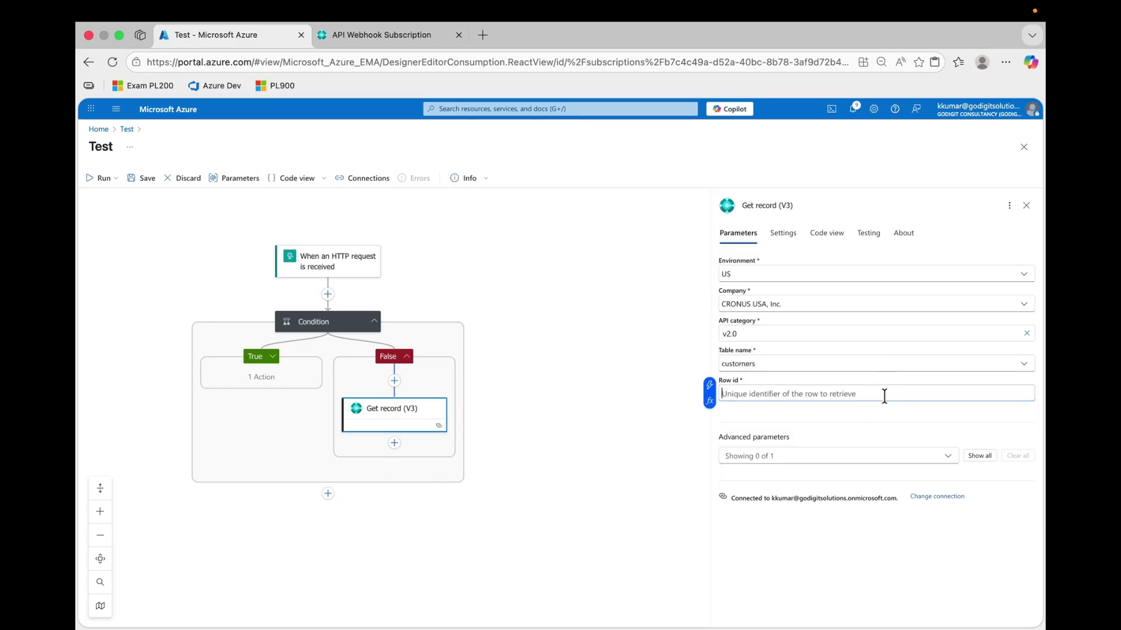
left_click(709, 401)
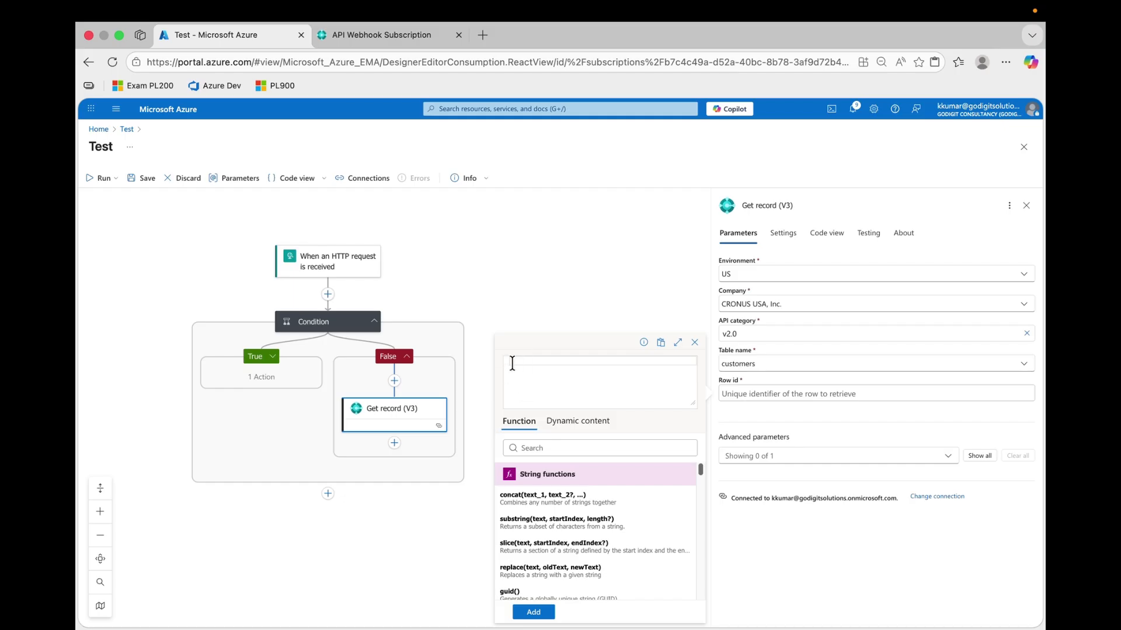
type("tri")
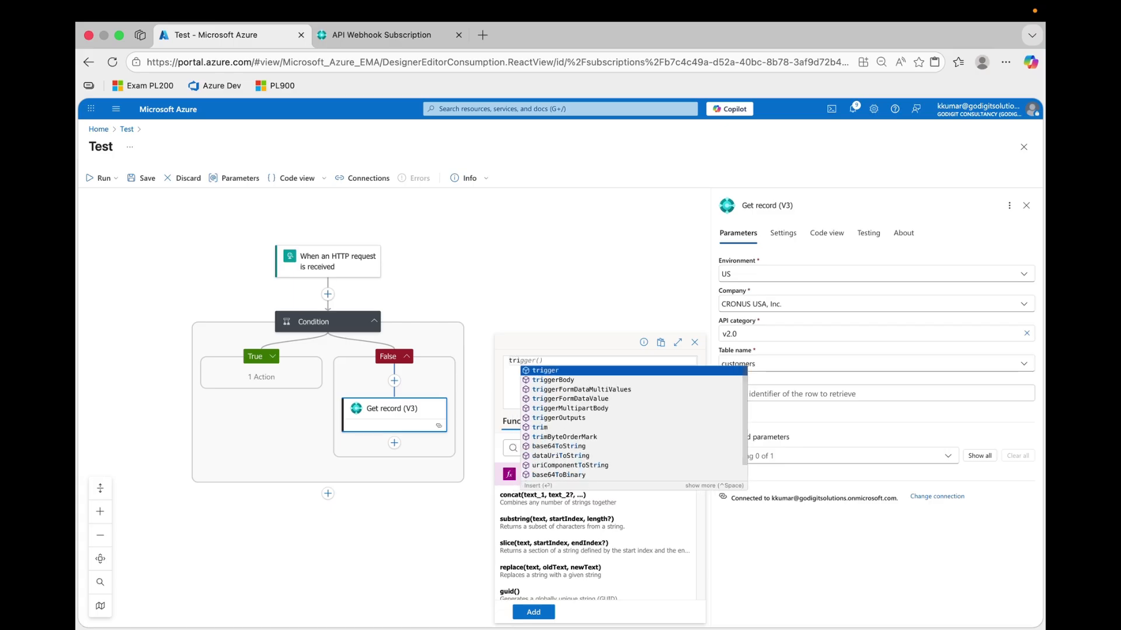
key("Down")
key("Return")
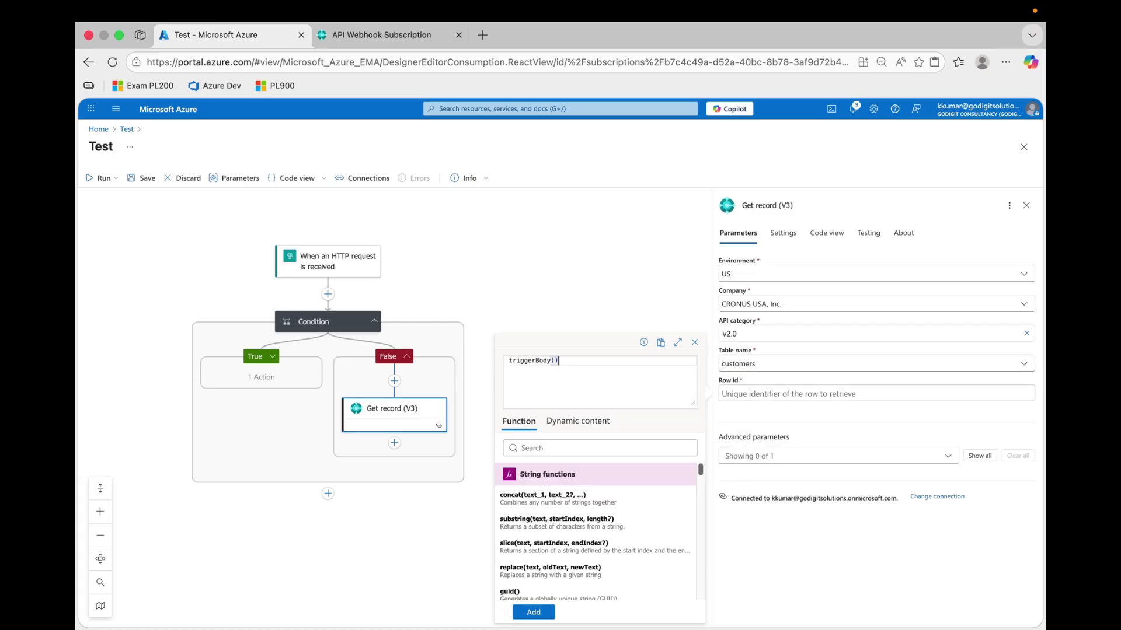
type("?['value']?[0]?[sys")
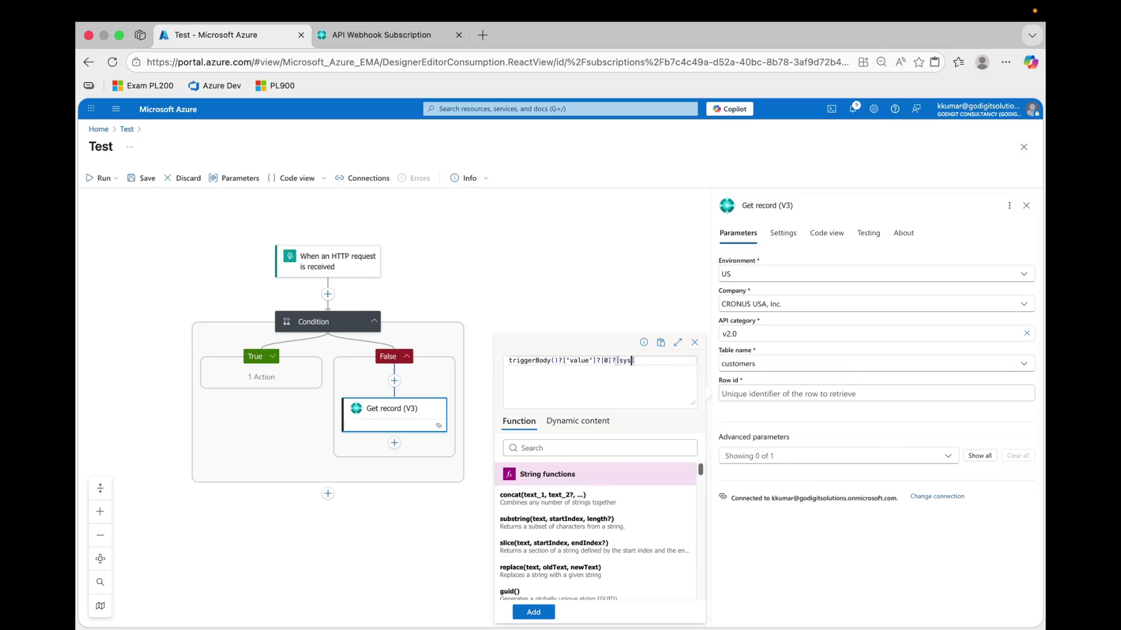
type("temid")
key("BackSpace")
key("BackSpace")
type("Id")
left_click(535, 613)
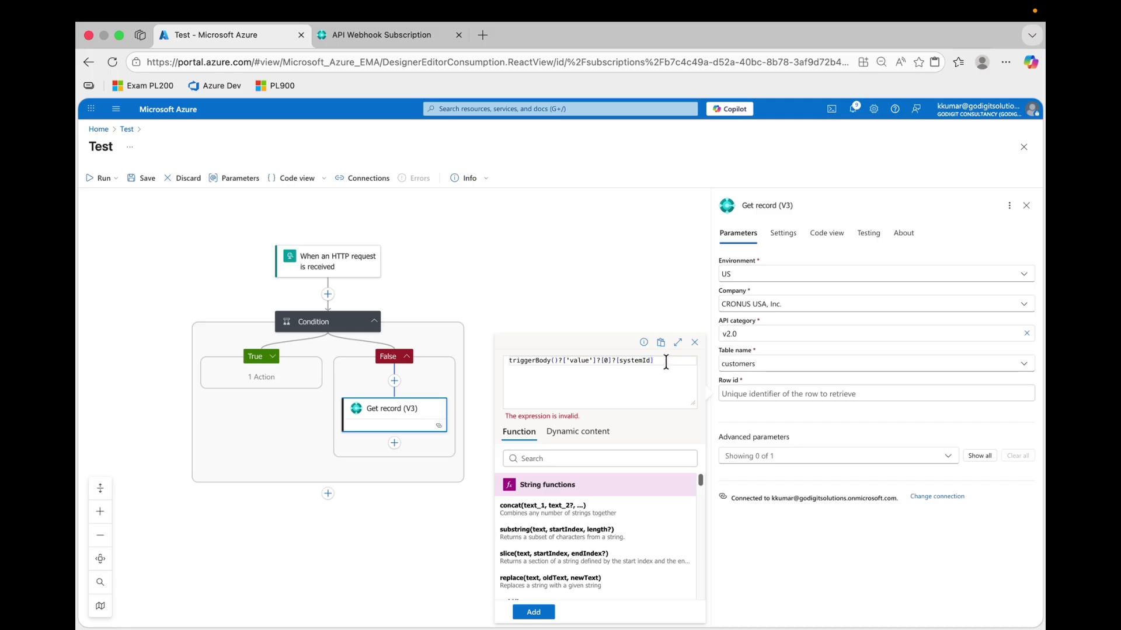
left_click_drag(662, 361, 499, 360)
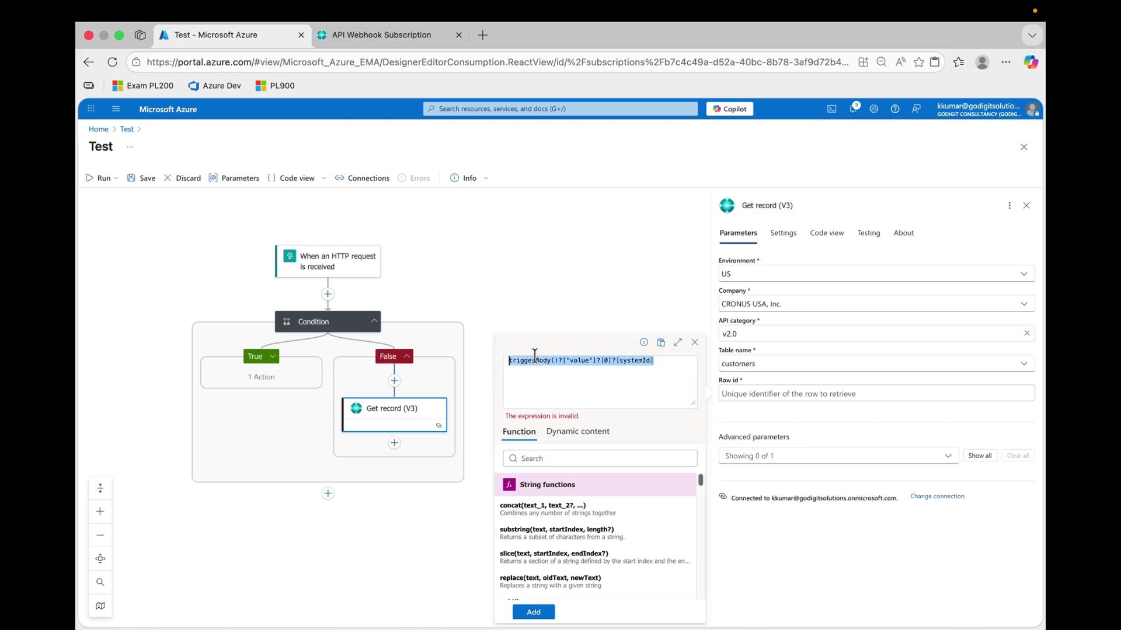
key("BackSpace")
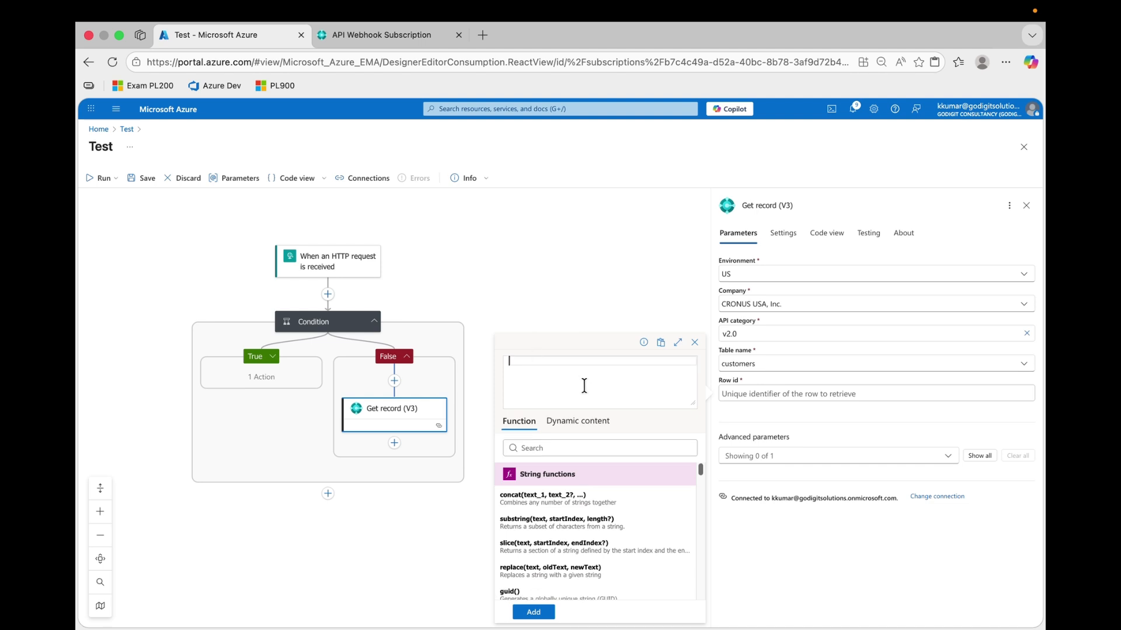
- Set the Row id to the expression triggerBody()?['value']?[0]?['systemId'], save the workflow and return to the logic app's overview
left_click(574, 420)
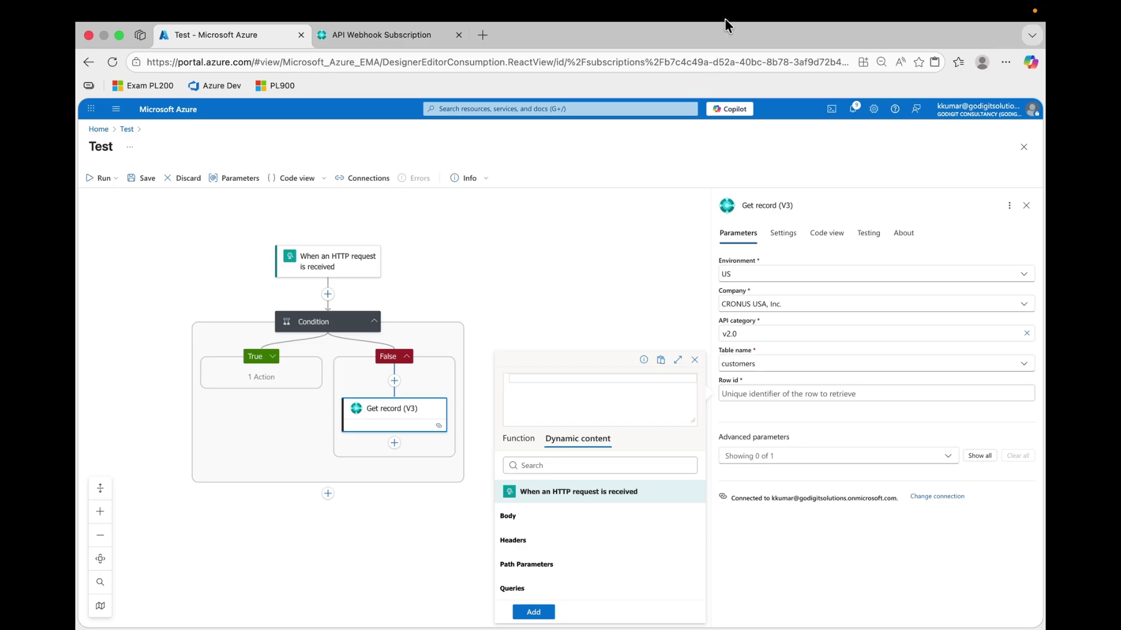
left_click(545, 382)
type("tri")
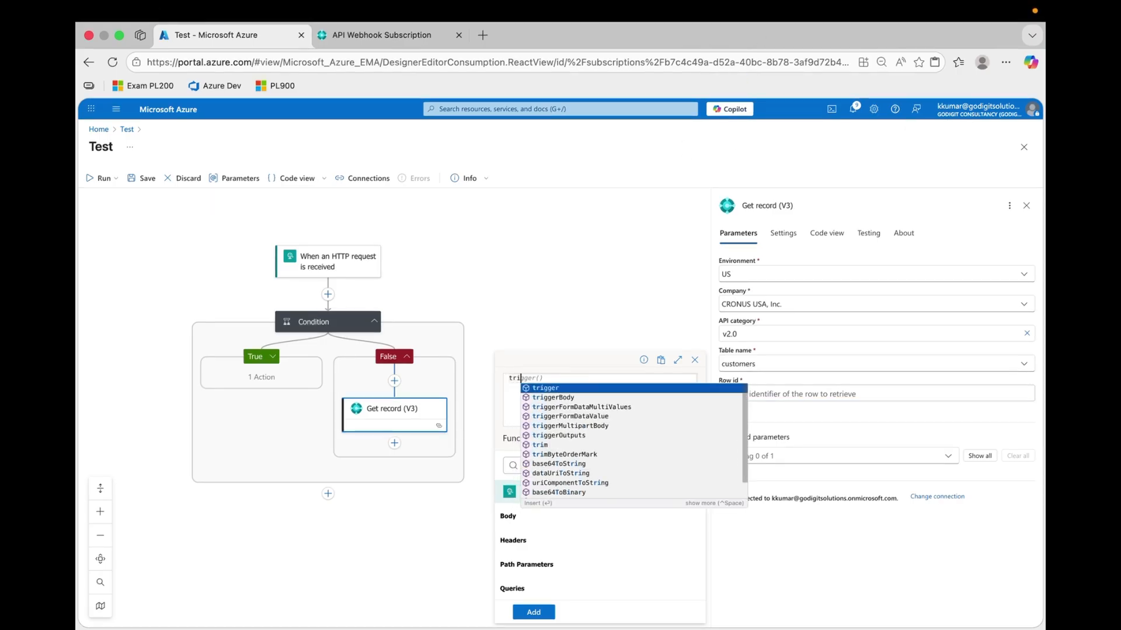
key("Down")
key("Return")
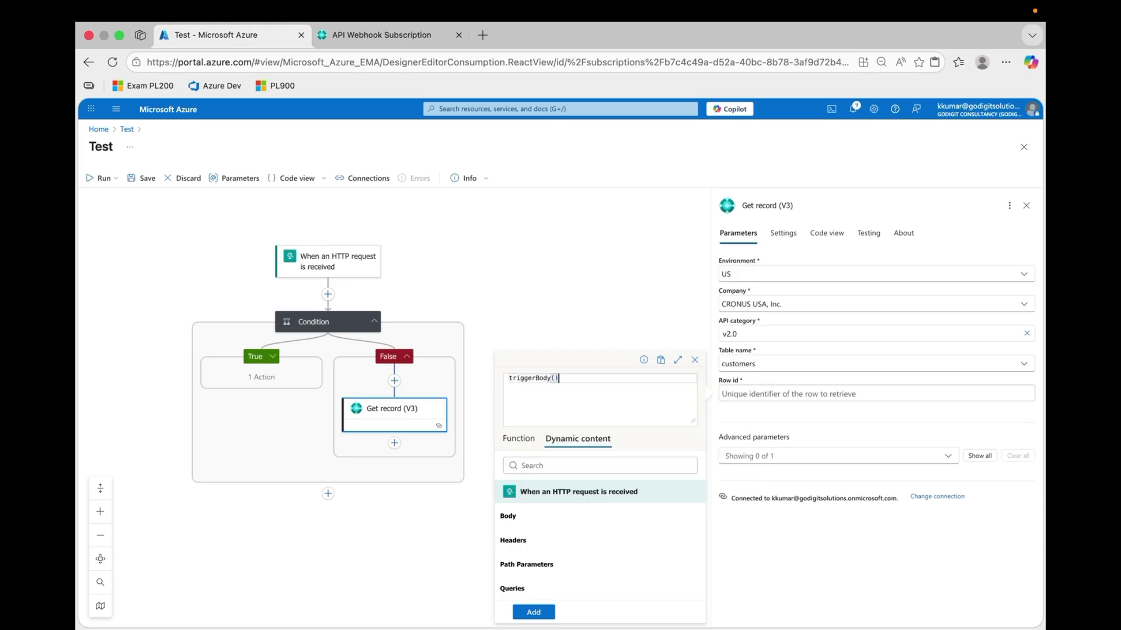
type("?['value']?[0]?['systemid']")
left_click(648, 378)
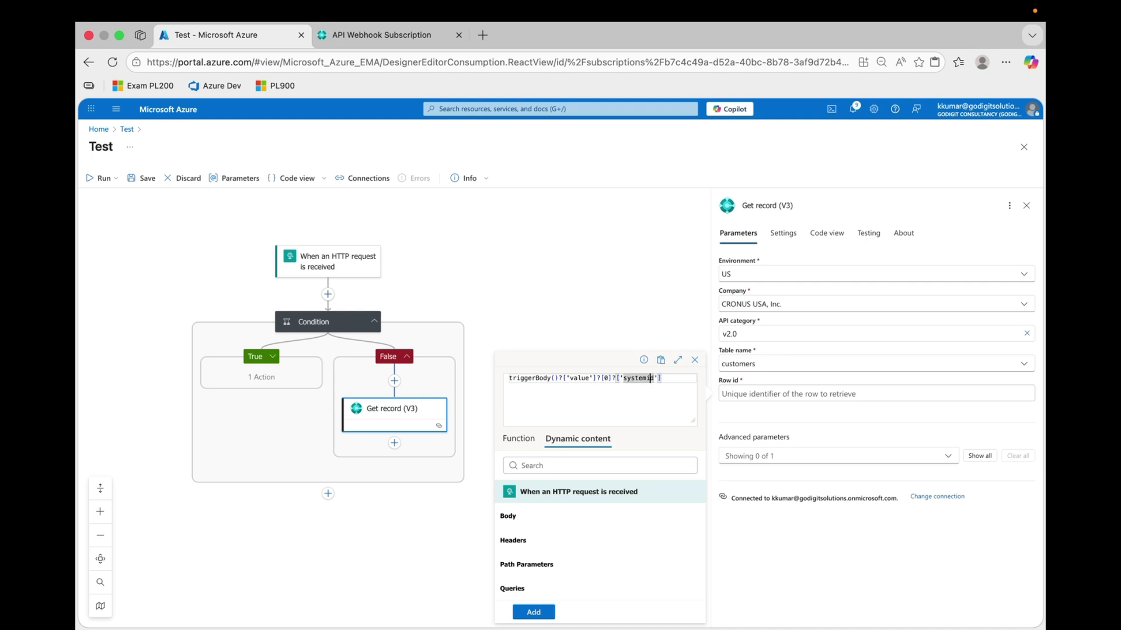
key("BackSpace")
type("I")
left_click(535, 612)
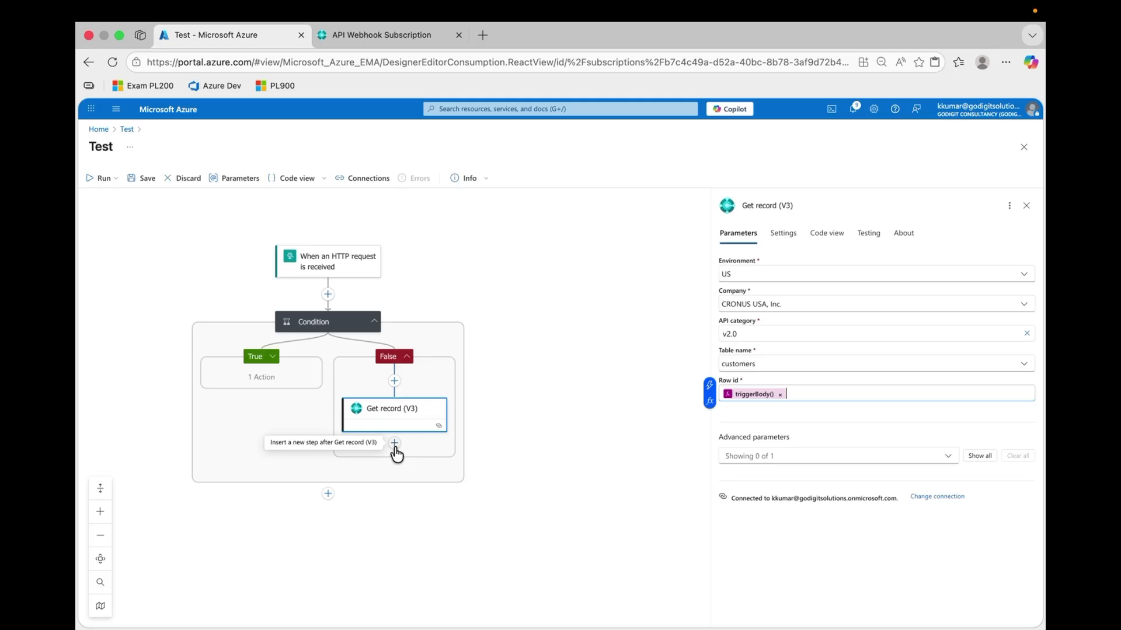
left_click(147, 178)
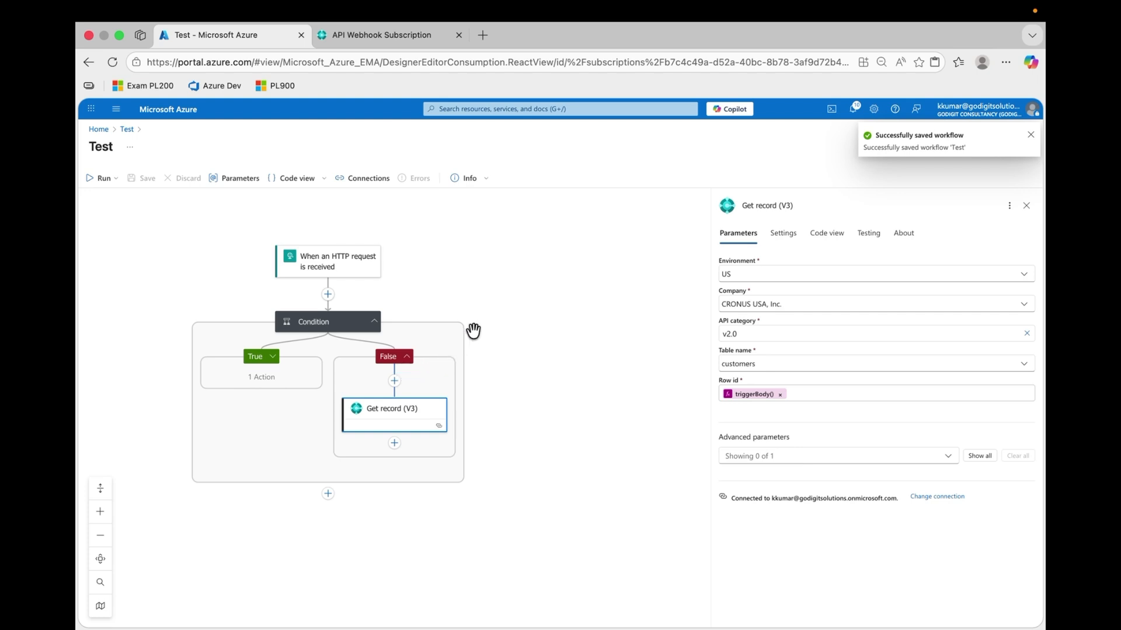
left_click(126, 130)
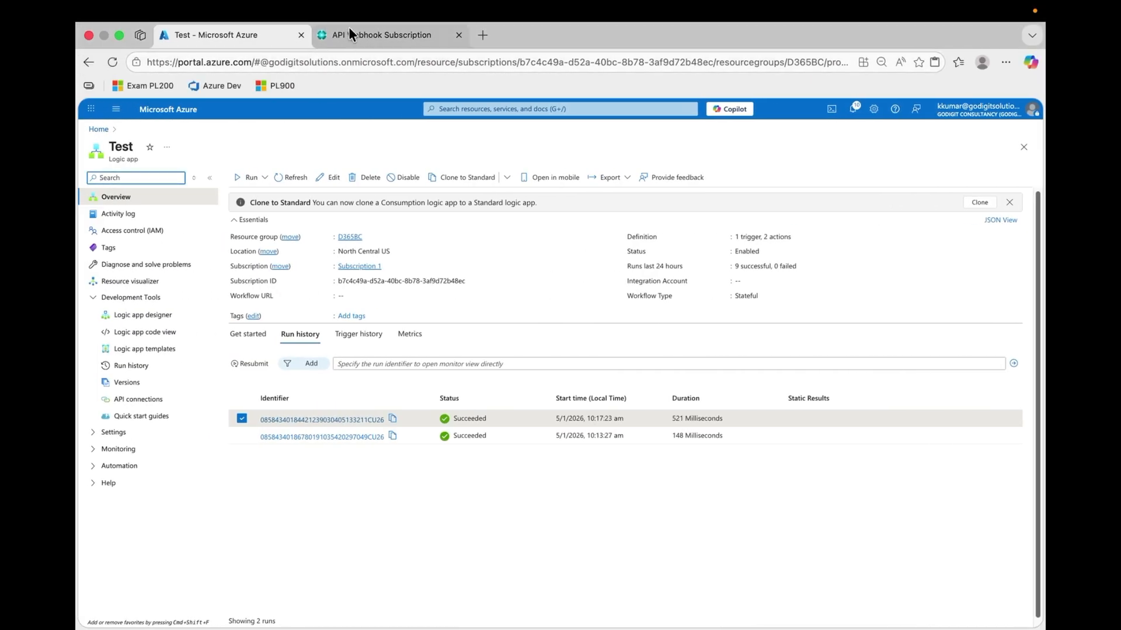
- Switch to Business Central, rename the customer Trey Research to "Trey Research webhook testing" and return to the Customers list
left_click(347, 36)
left_click(126, 151)
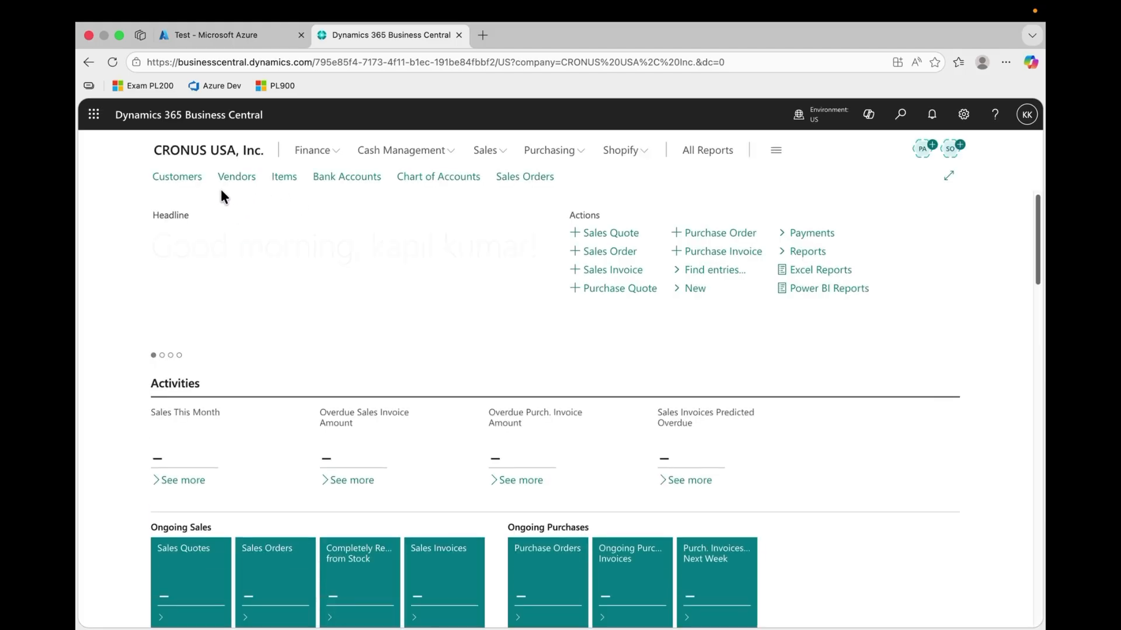
left_click(177, 177)
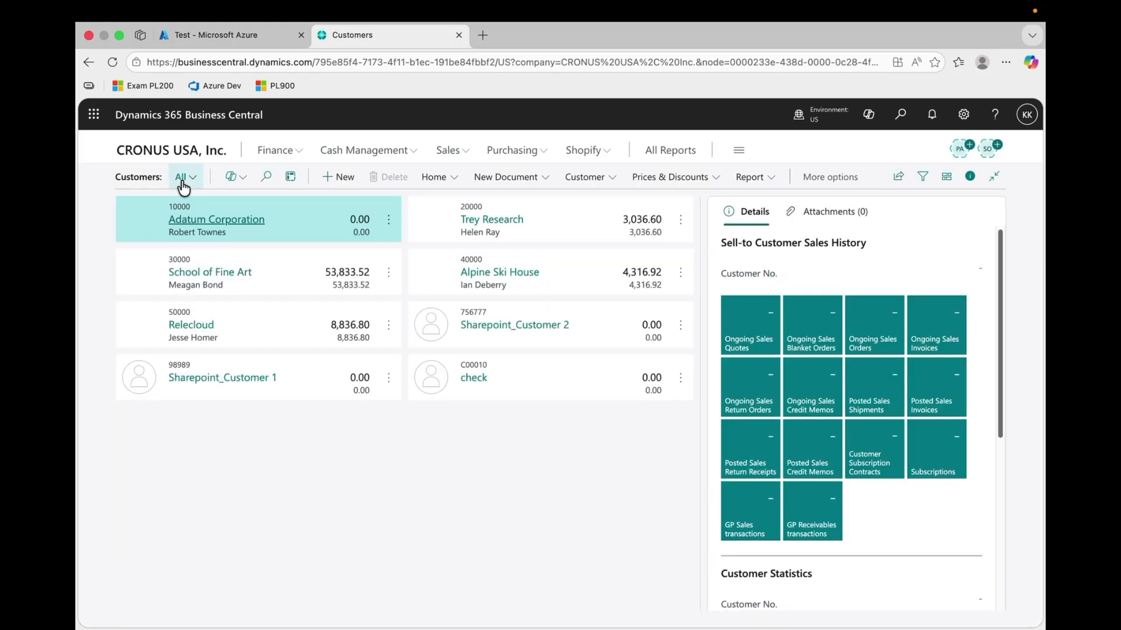
left_click(485, 220)
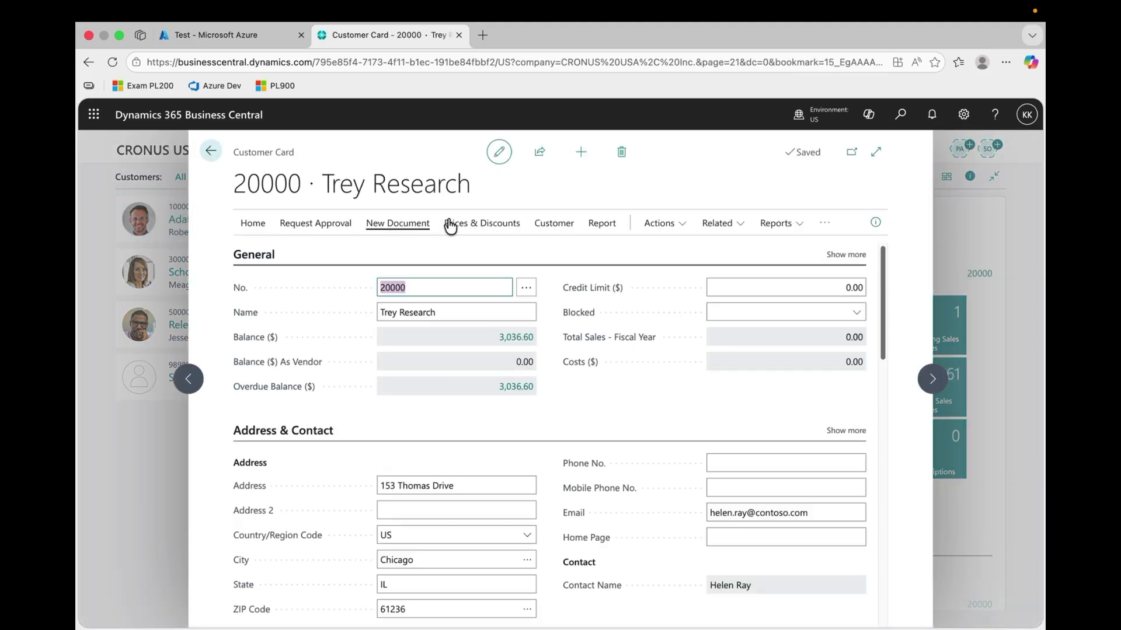
left_click(460, 313)
left_click(459, 313)
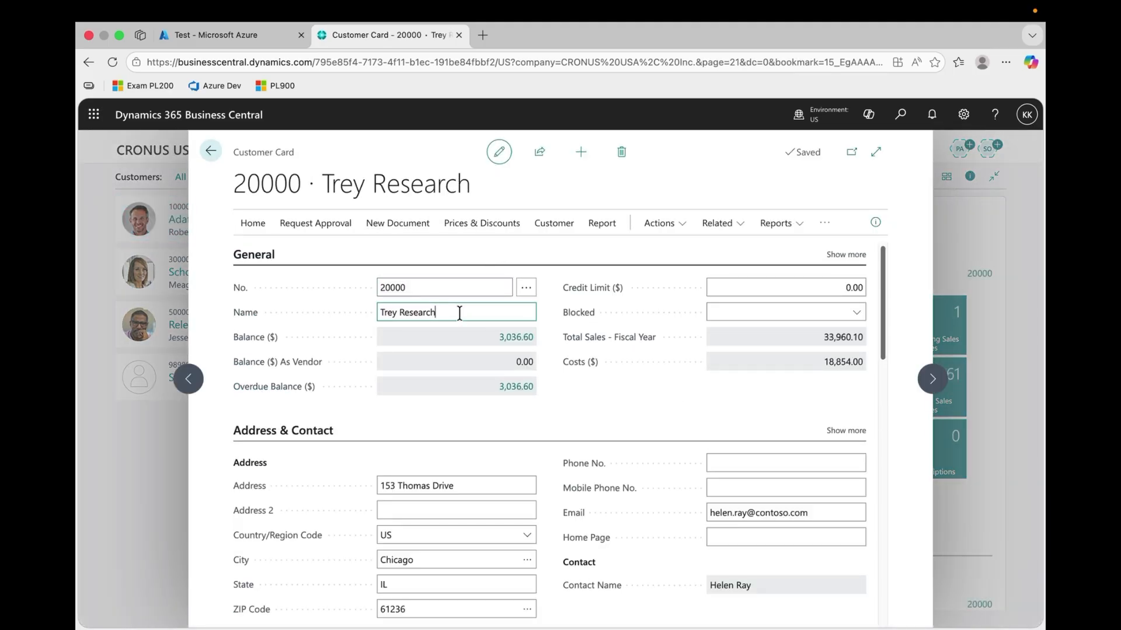
type("webhook testing")
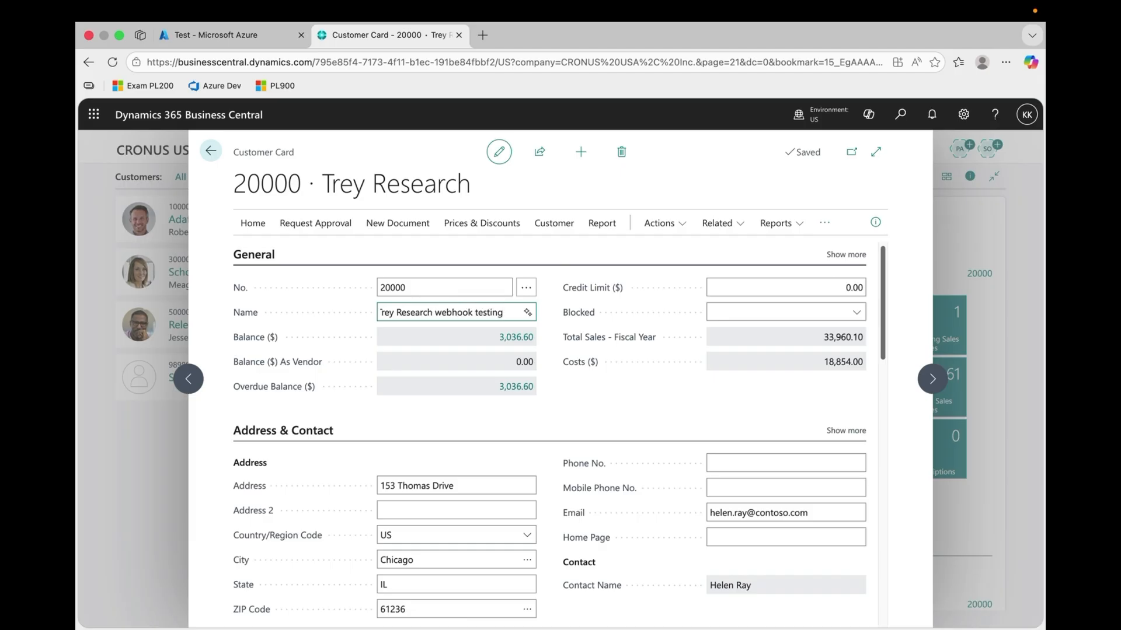
key("Tab")
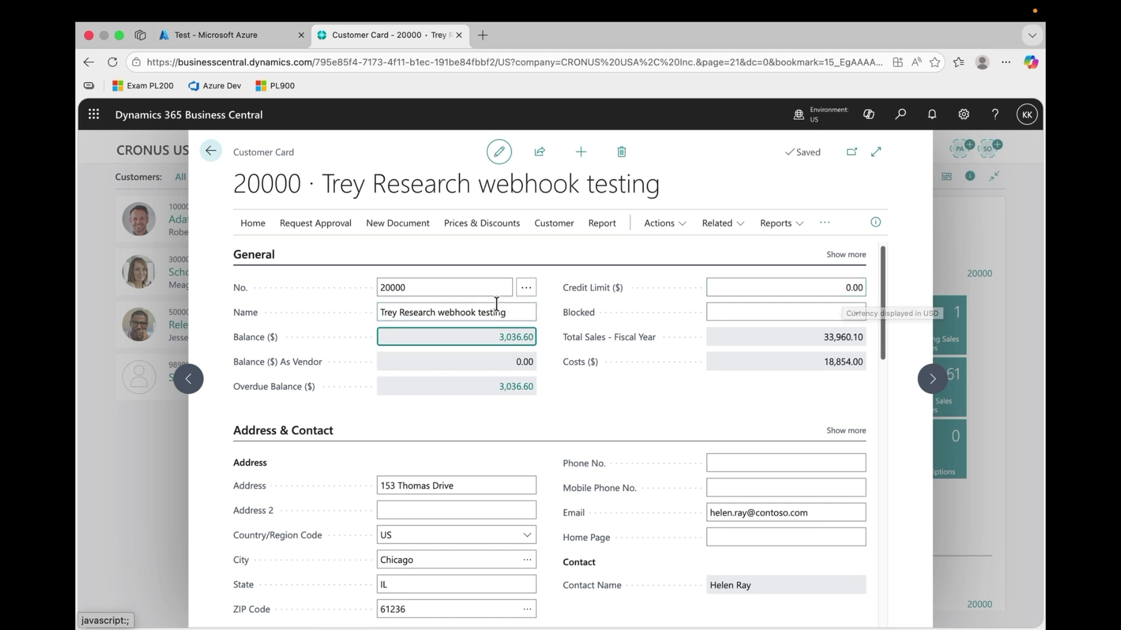
left_click(211, 151)
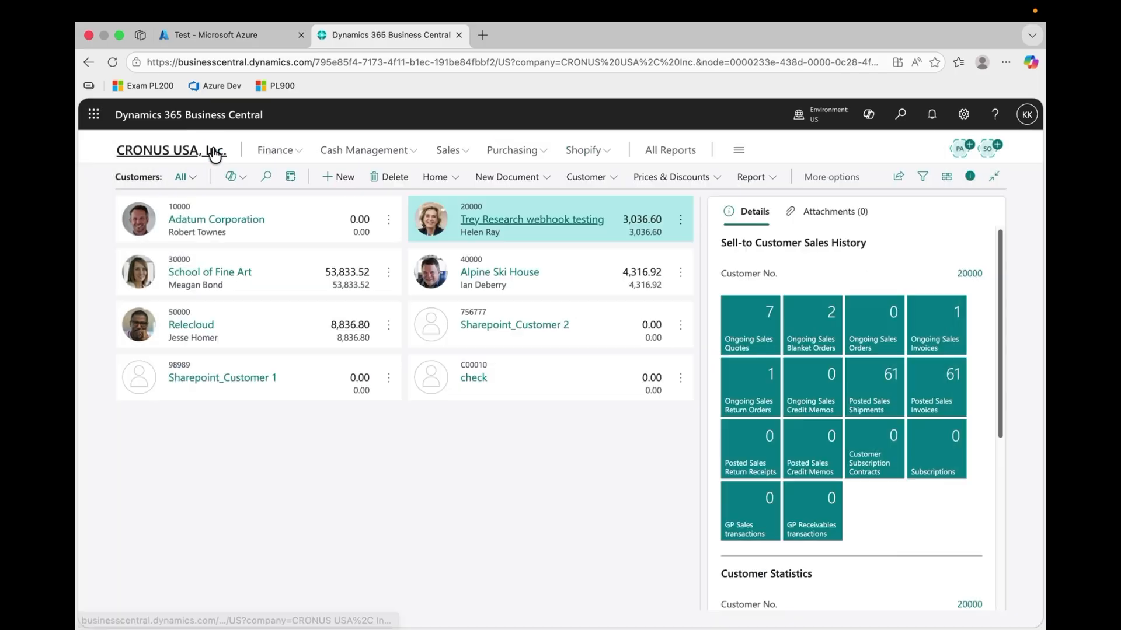
- Switch to the Azure logic app, refresh the run history, open the newest run and show the HTTP request trigger's raw outputs
left_click(265, 37)
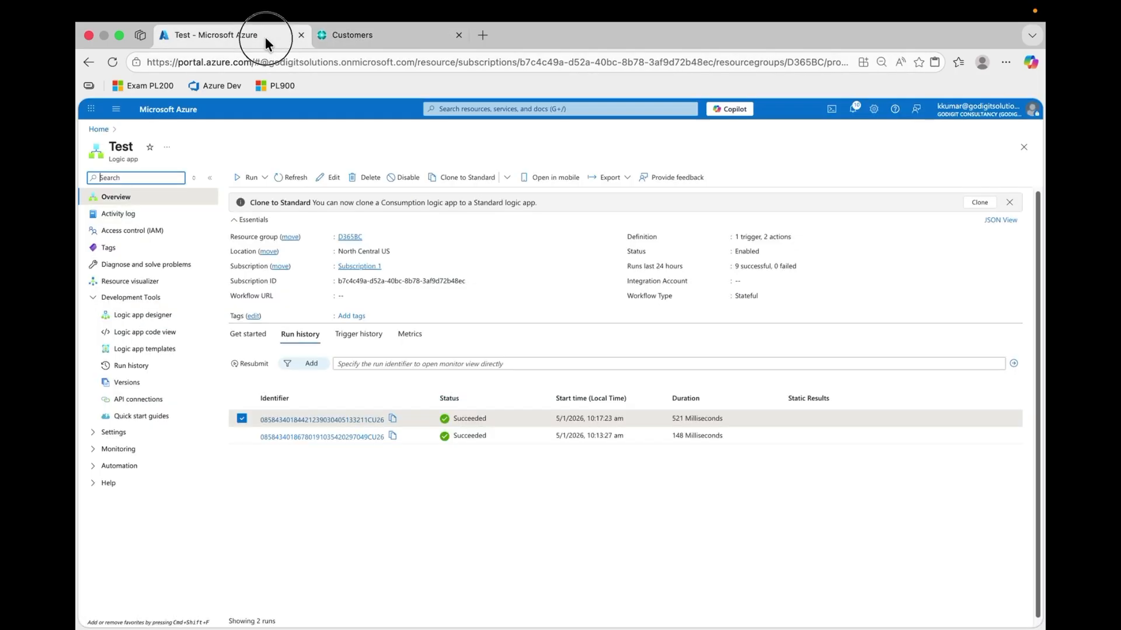
left_click(287, 182)
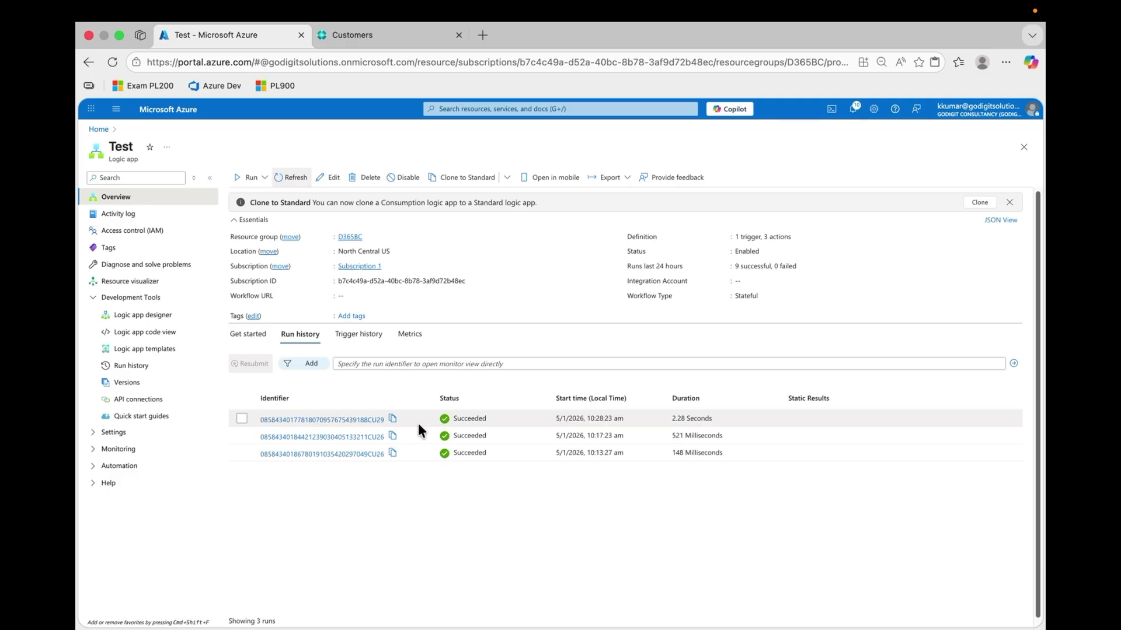
left_click(319, 424)
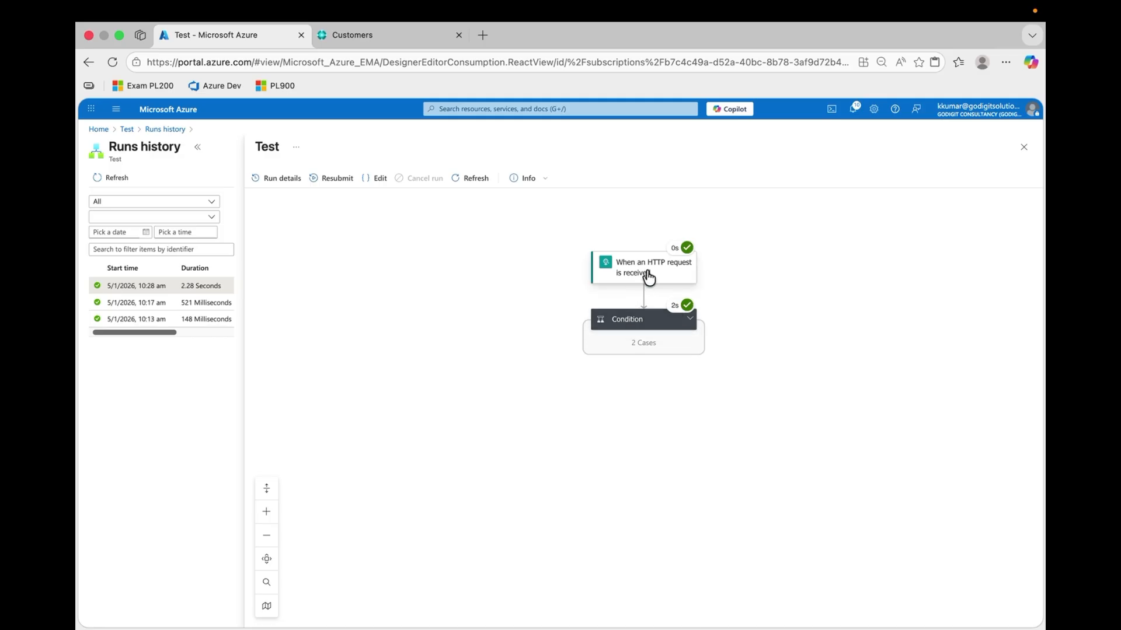
left_click(647, 270)
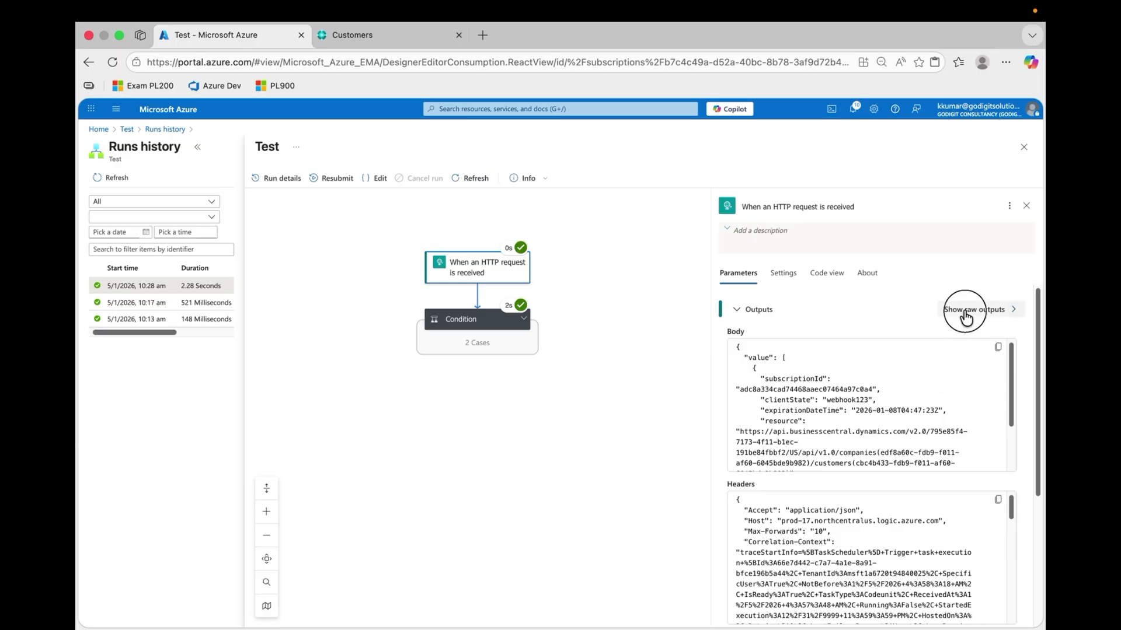
left_click(967, 310)
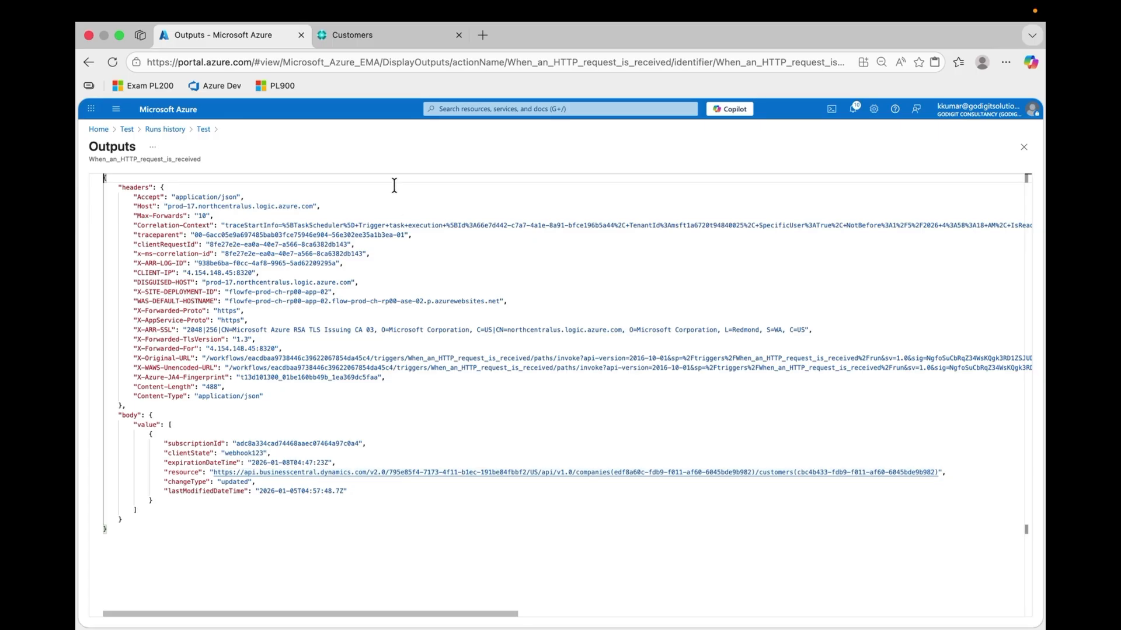
- Switch to Business Central, inspect the Customers list's page and data through Help & Support, and search the table fields for "system"
left_click(364, 42)
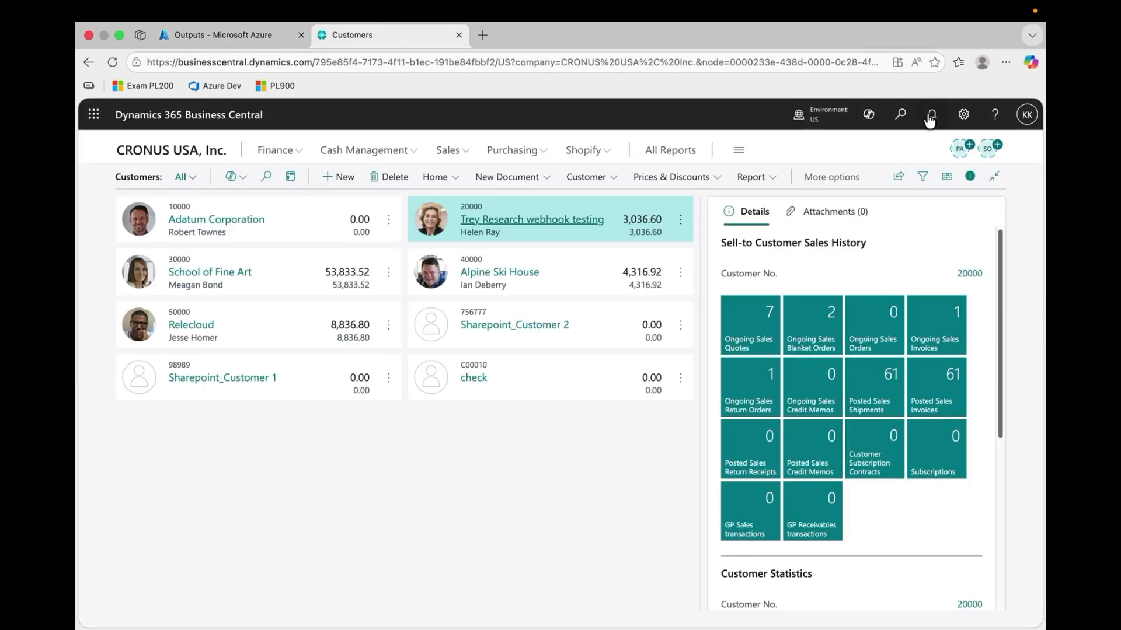
left_click(992, 117)
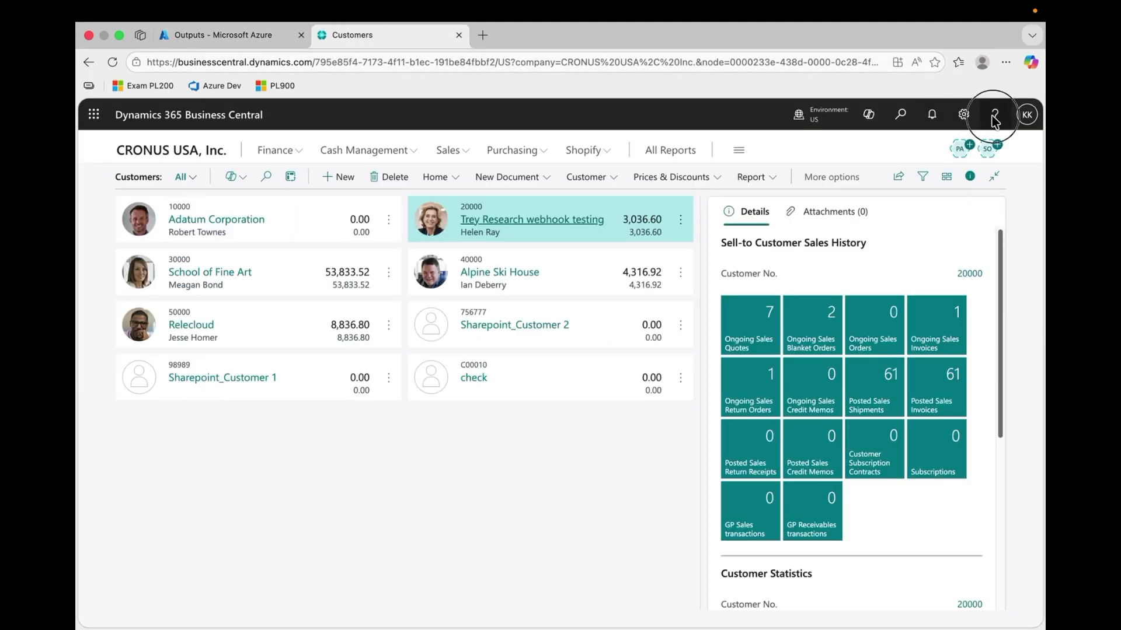
left_click(870, 484)
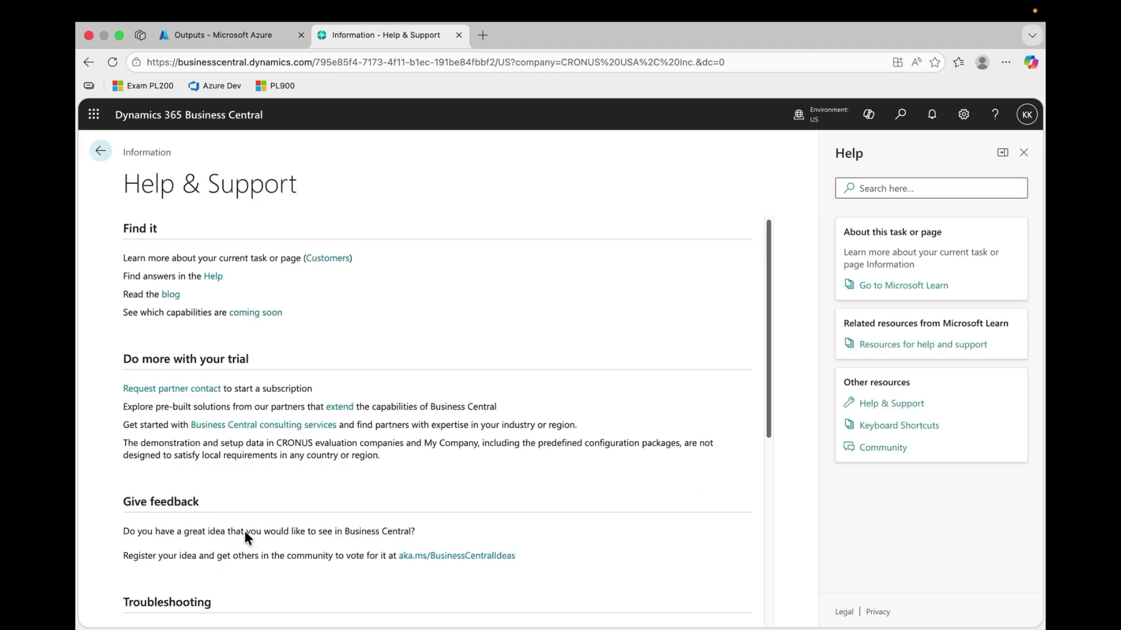
scroll(400, 488, "down", 3)
scroll(400, 493, "down", 2)
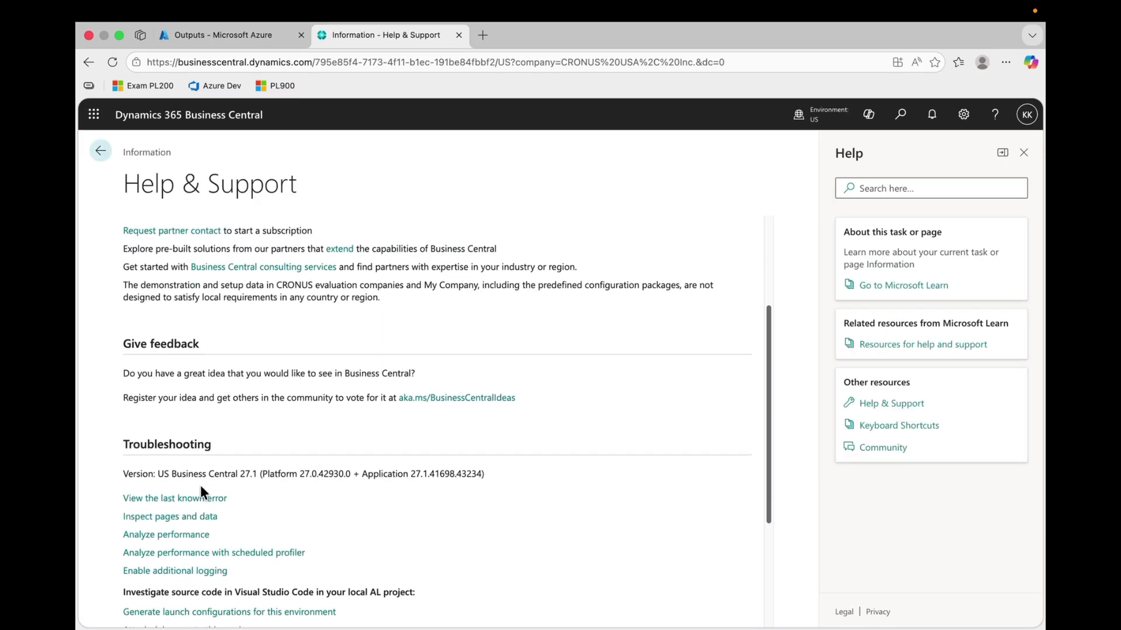
left_click(166, 520)
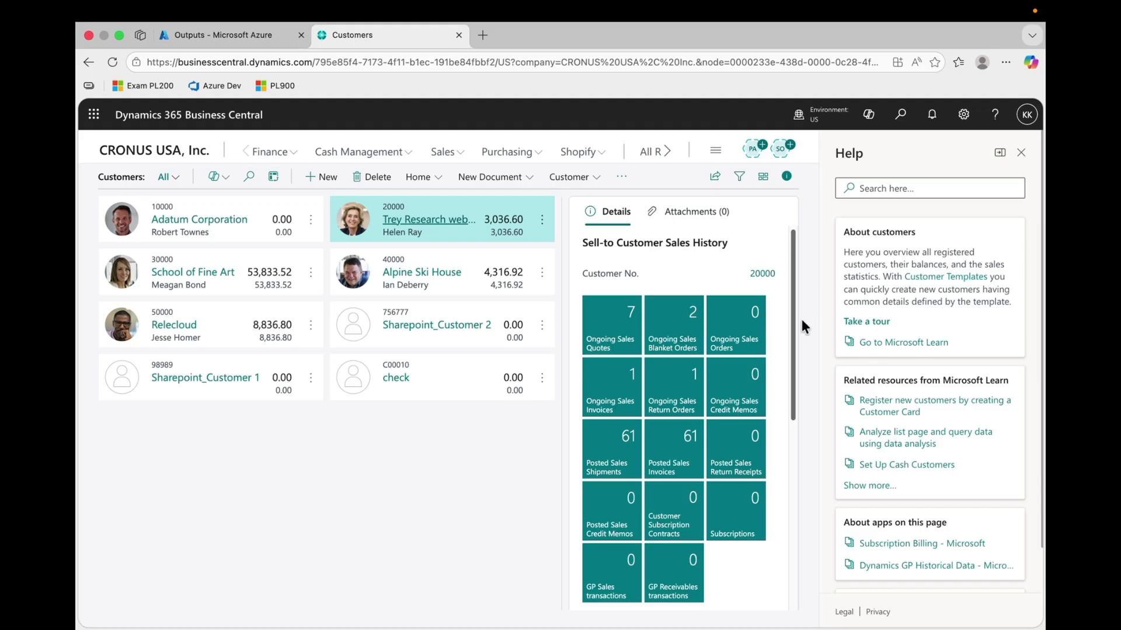
key("ctrl+alt+F1")
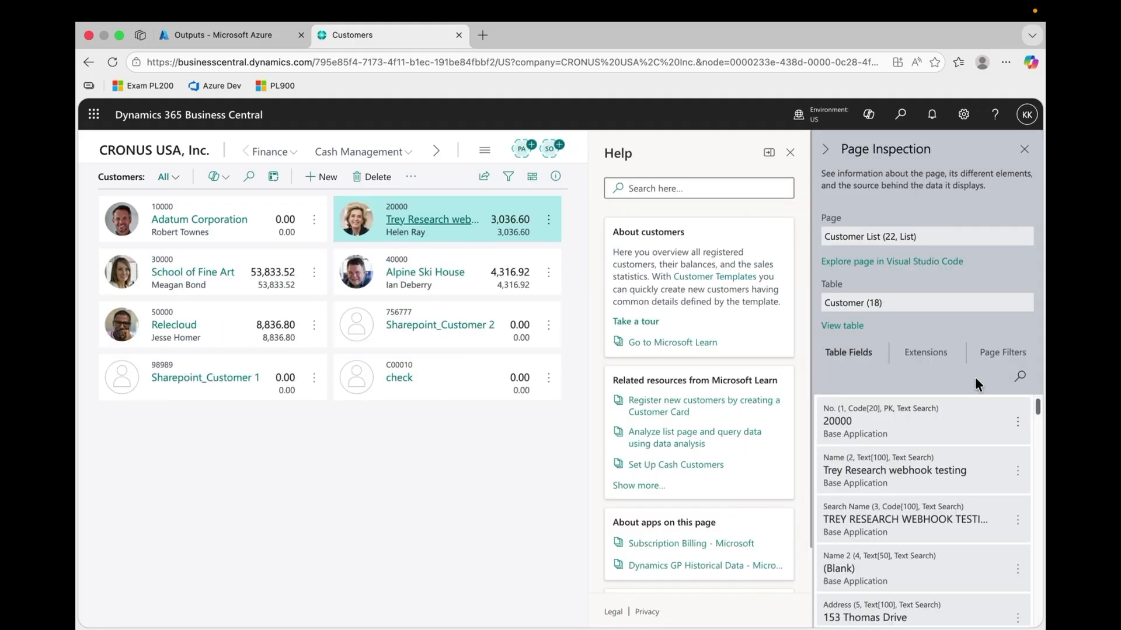
left_click(1017, 380)
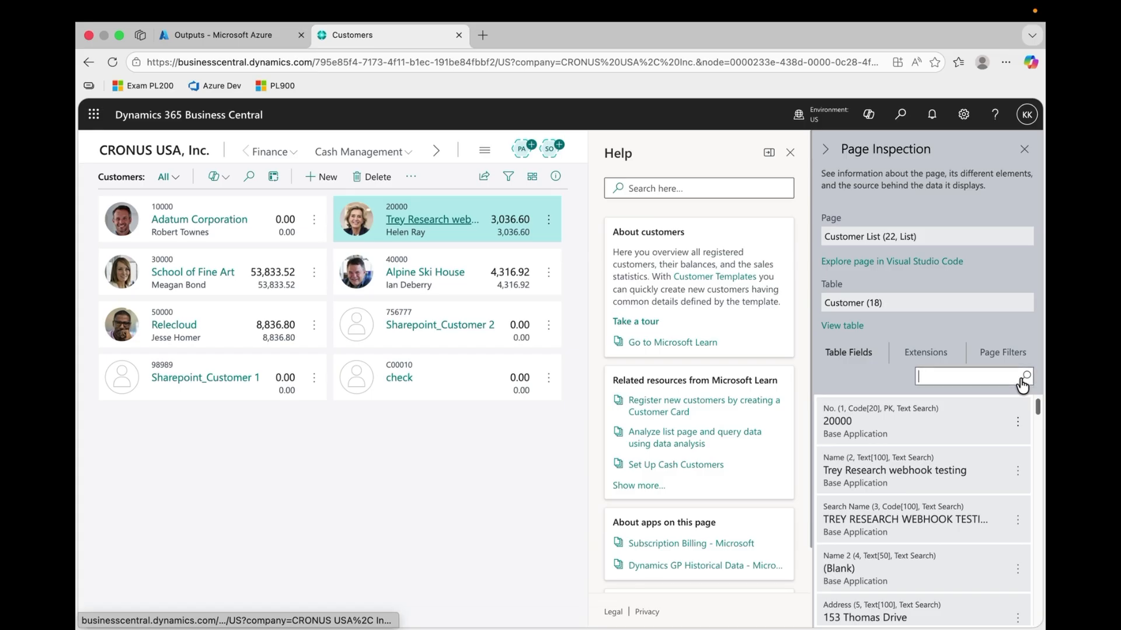
type("system")
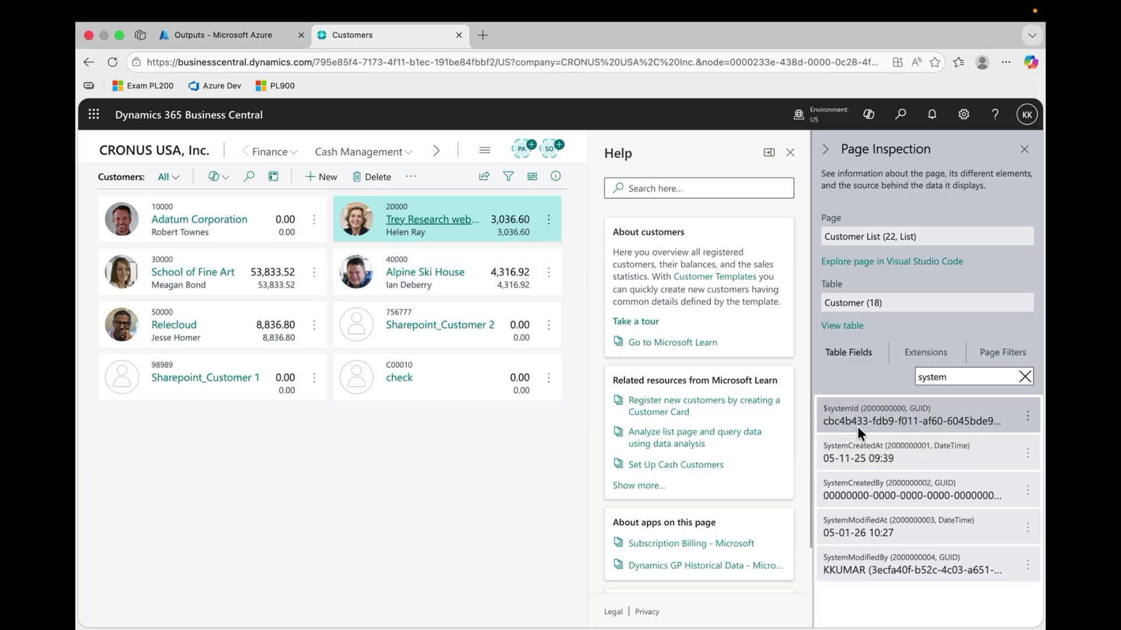
- Return to the Azure run, close the raw outputs and review the run details of the HTTP request trigger and the Condition
left_click(218, 32)
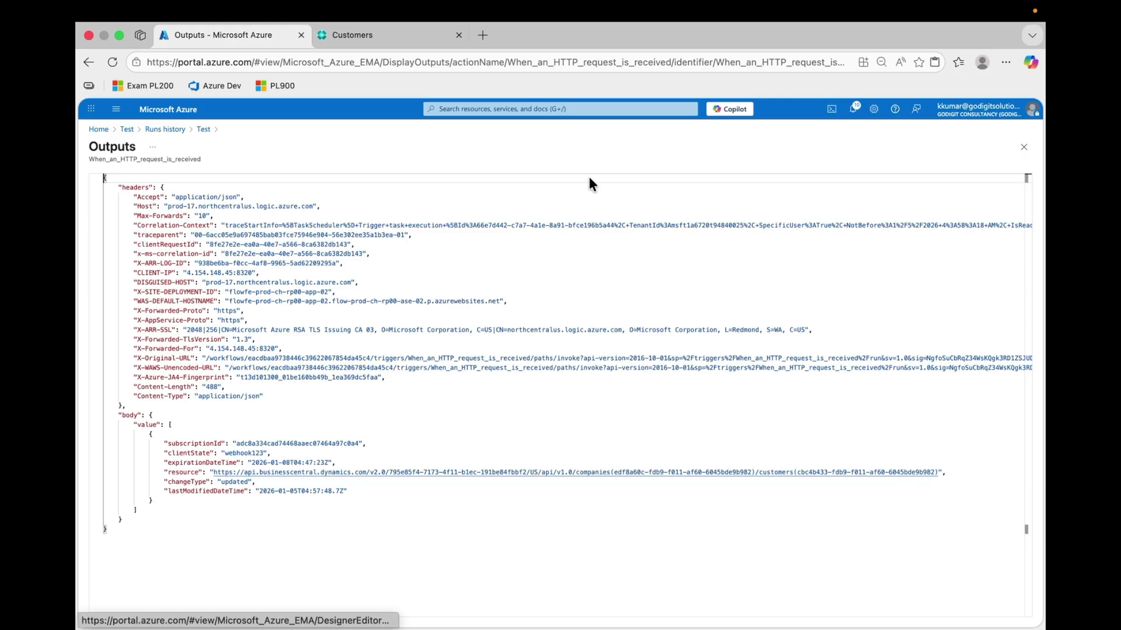
left_click(1023, 147)
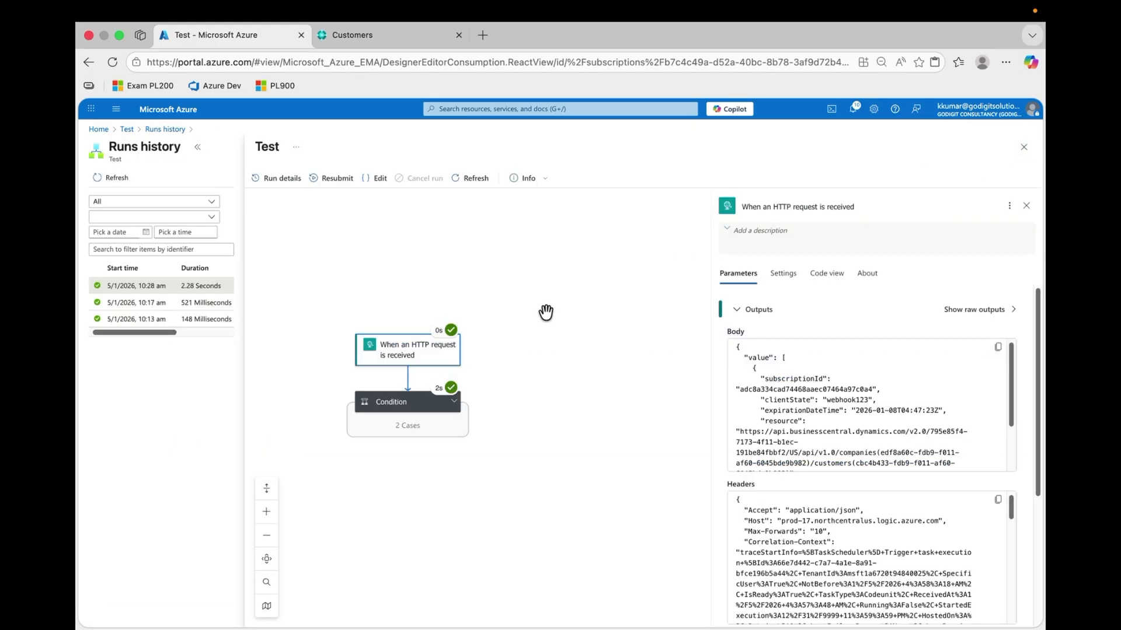
left_click_drag(1042, 428, 1035, 534)
scroll(856, 368, "down", 1)
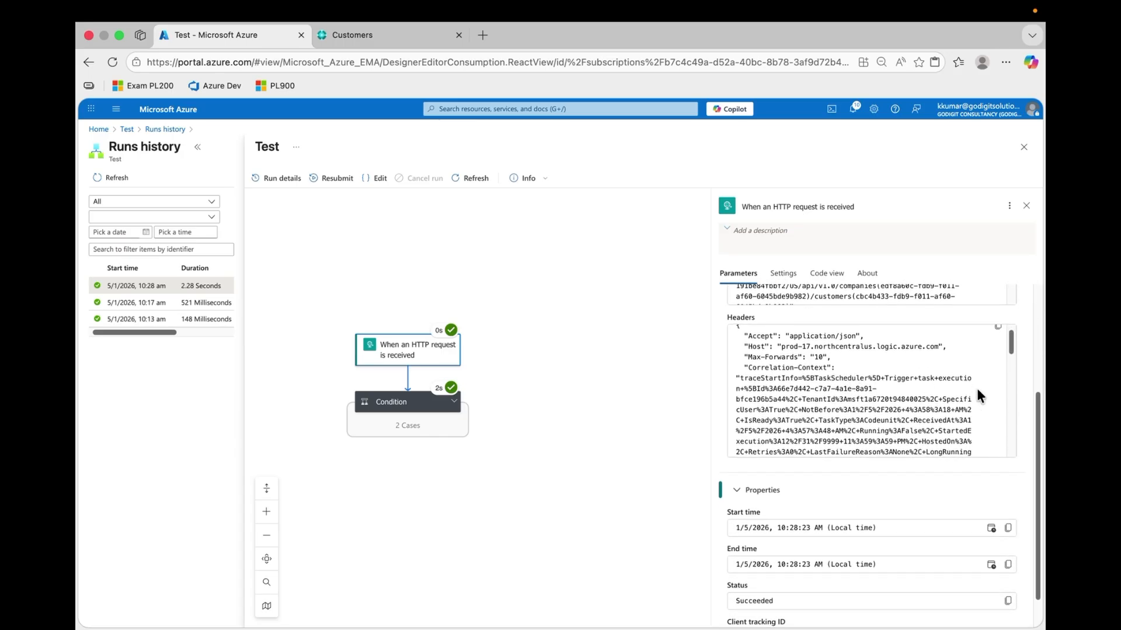
left_click_drag(1039, 450, 1038, 425)
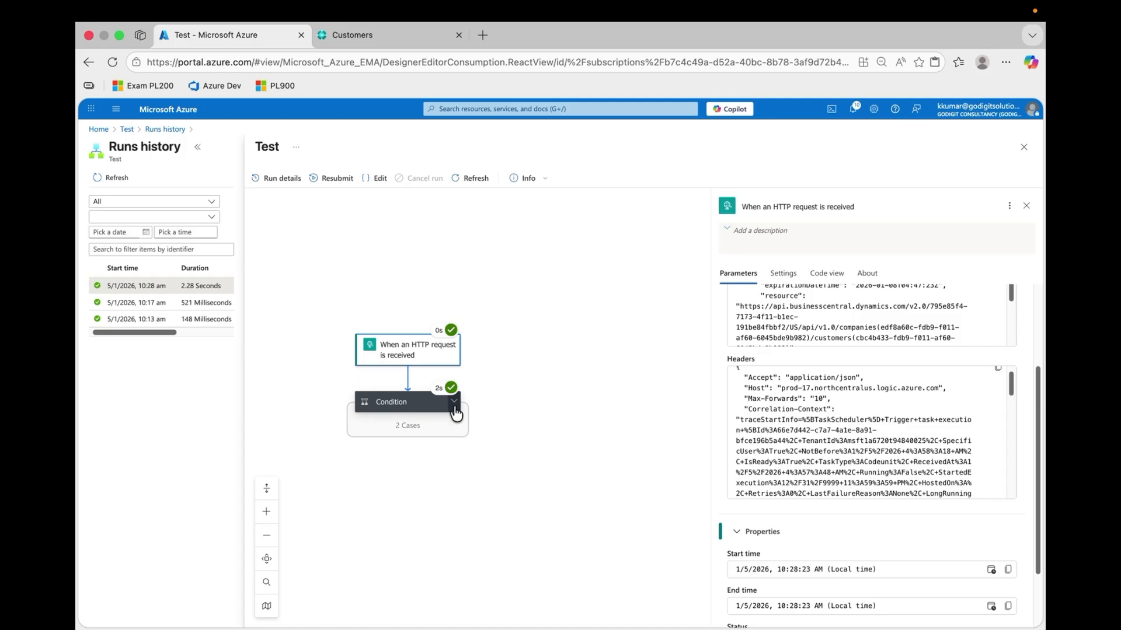
left_click(449, 402)
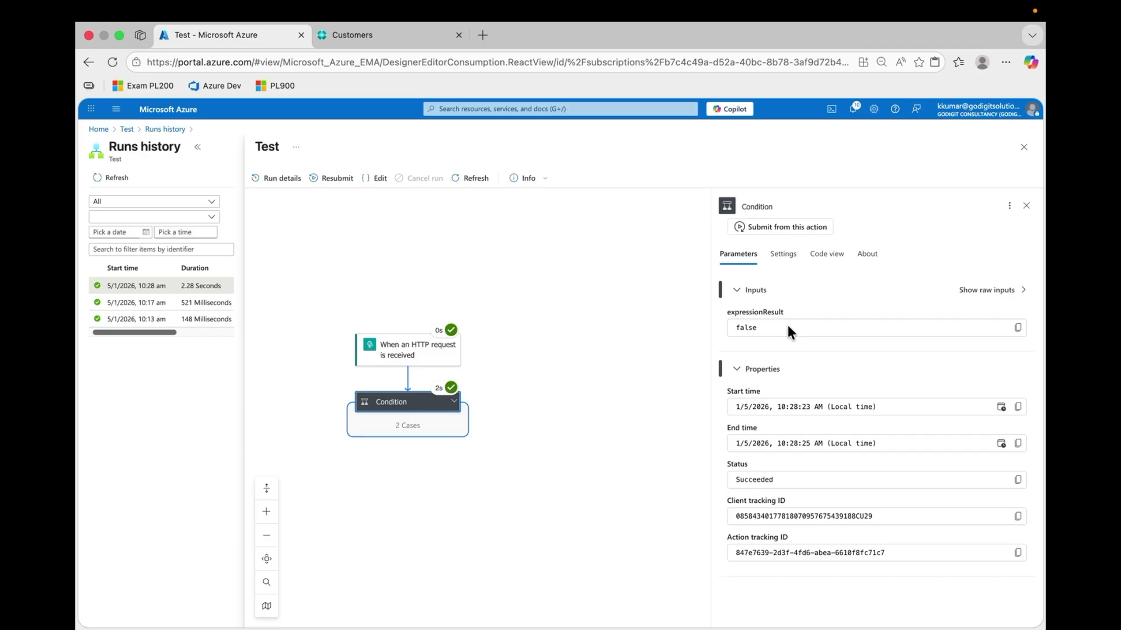
left_click(429, 358)
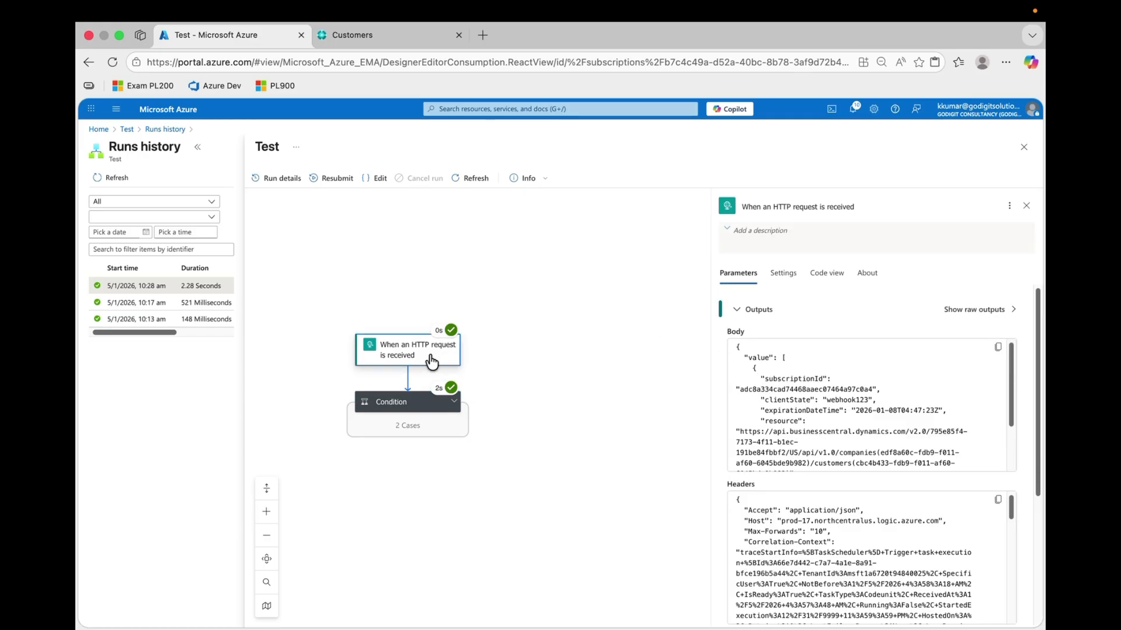
left_click_drag(1035, 415, 1035, 502)
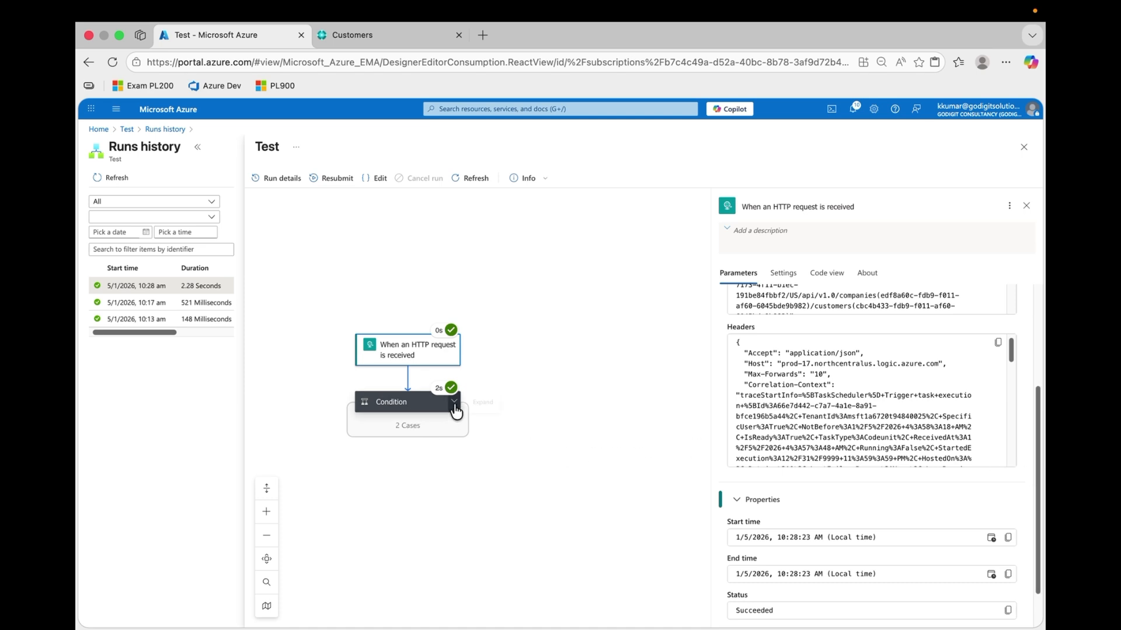
- Expand the Condition and its True and False branches, and check the Condition's expression result
left_click(454, 403)
left_click(415, 438)
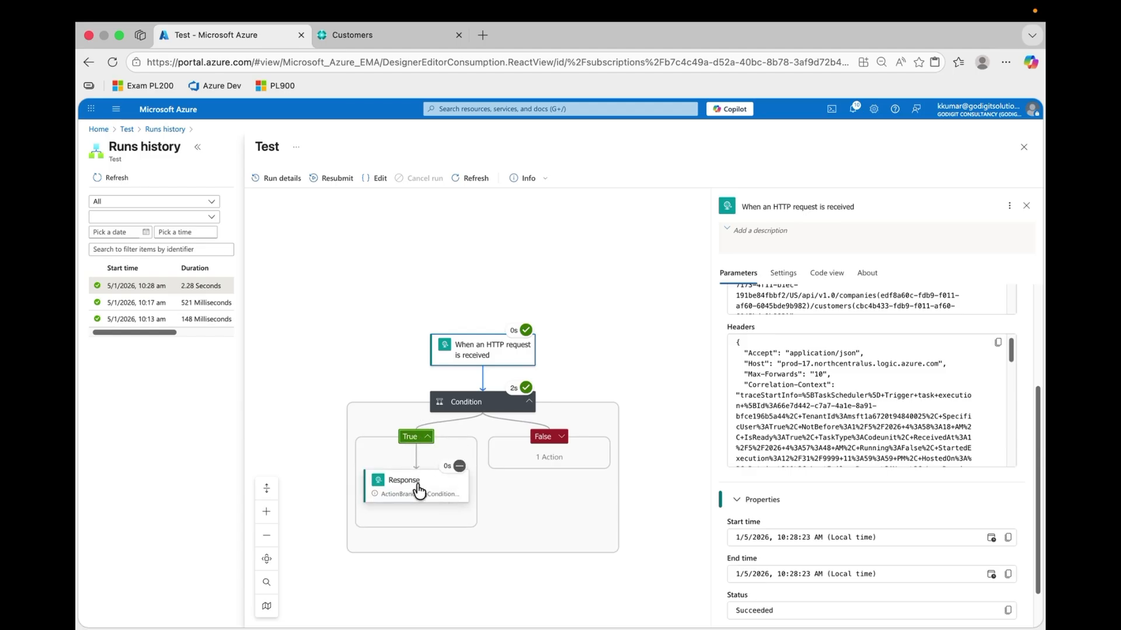
left_click(490, 411)
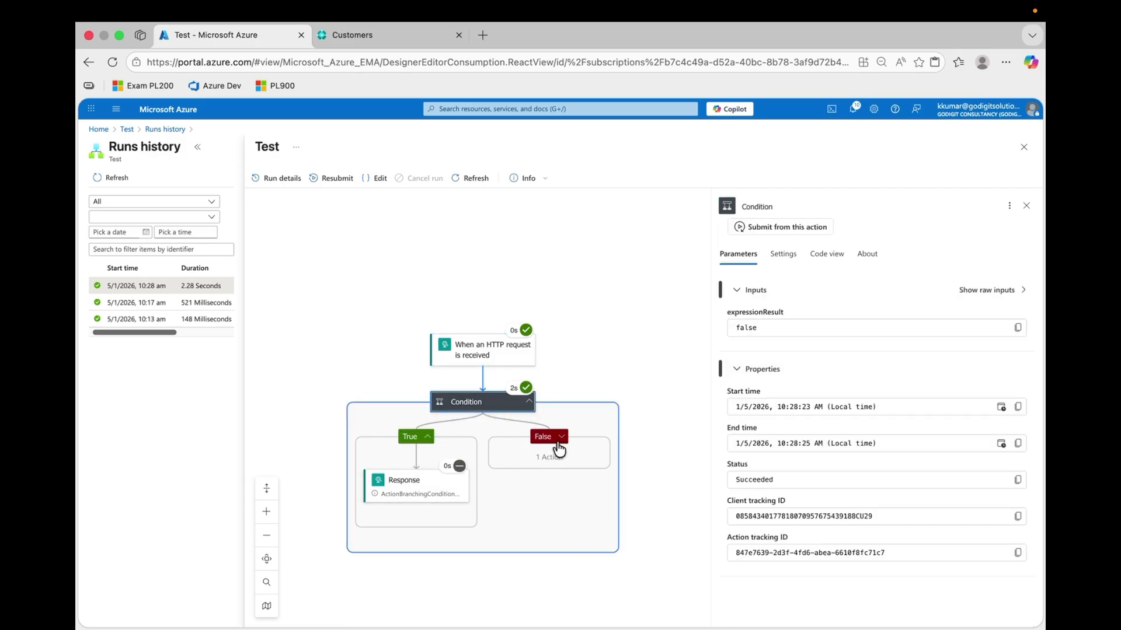
left_click(560, 442)
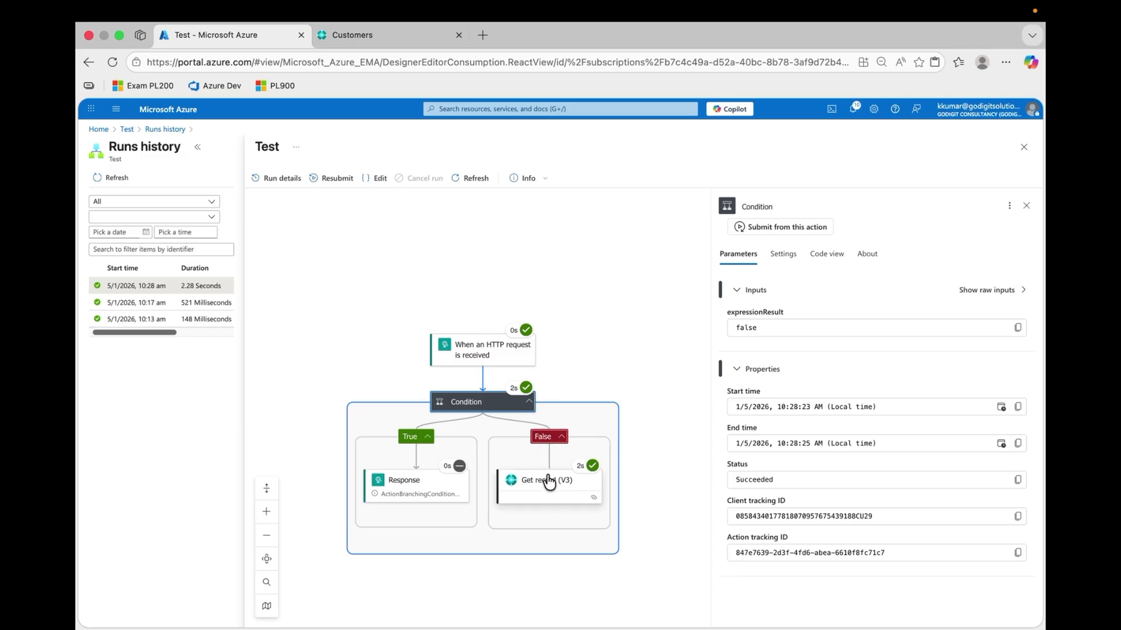
- Open the Get record (V3) action's run details, view its raw inputs and close them
left_click(544, 484)
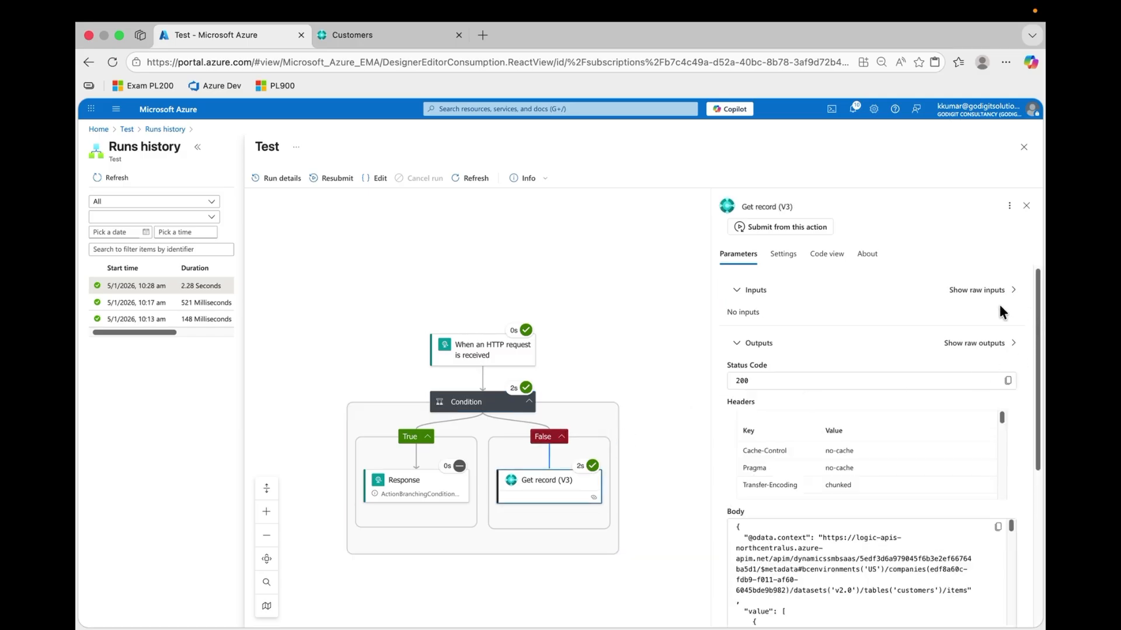
left_click(973, 294)
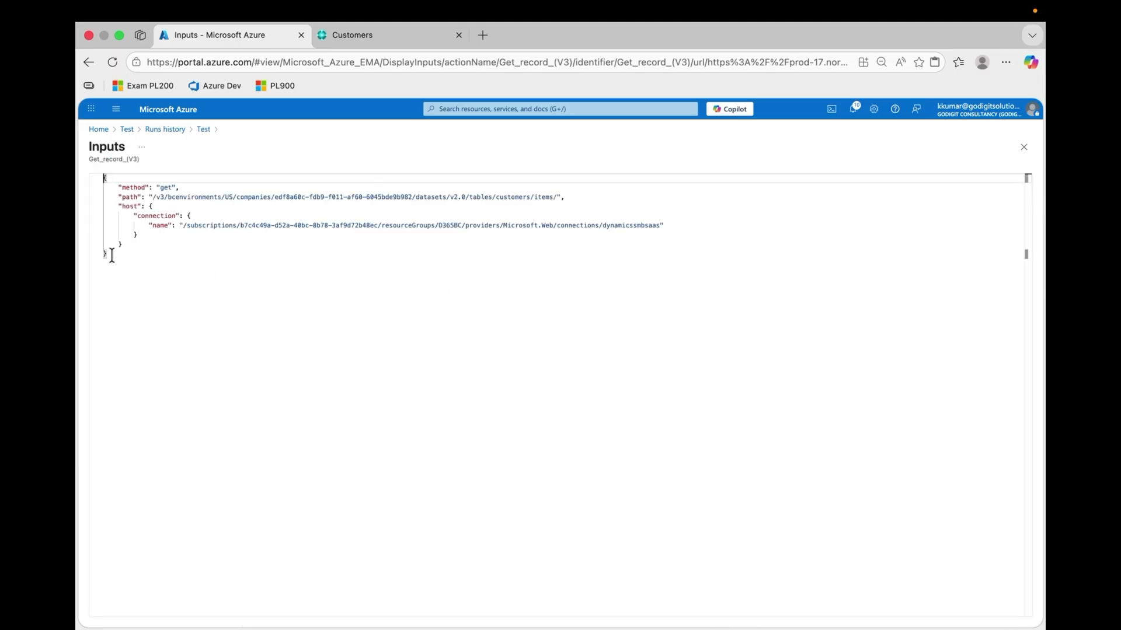
left_click(1024, 148)
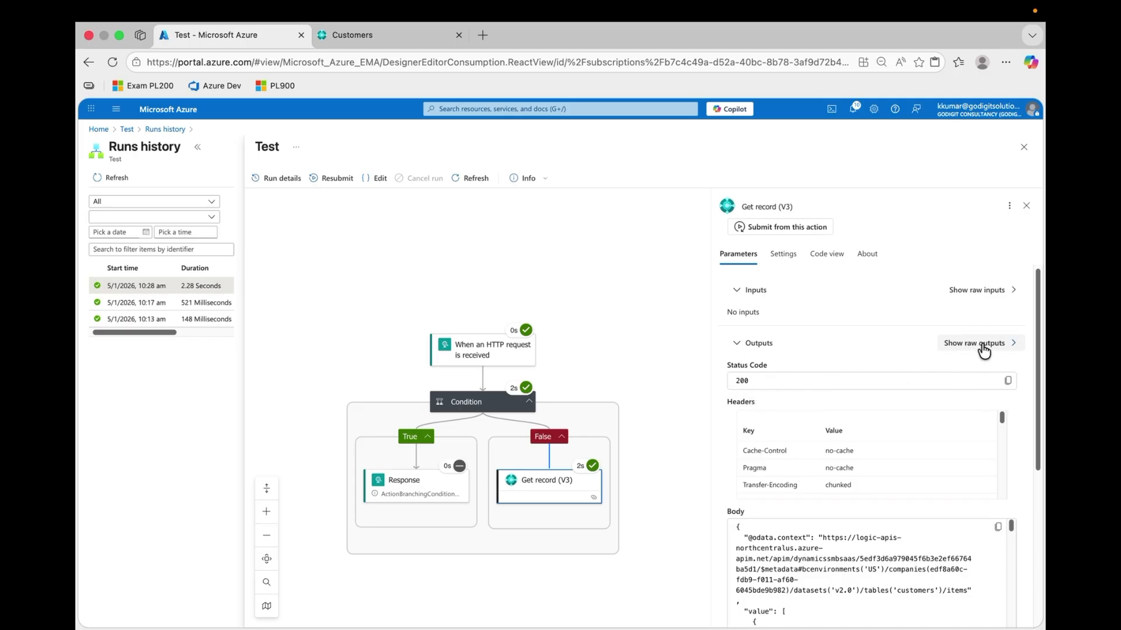
- Examine the Get record (V3) action's raw outputs, locating the customer display name "Trey Research webhook testing" and checking which other records are returned
left_click(983, 345)
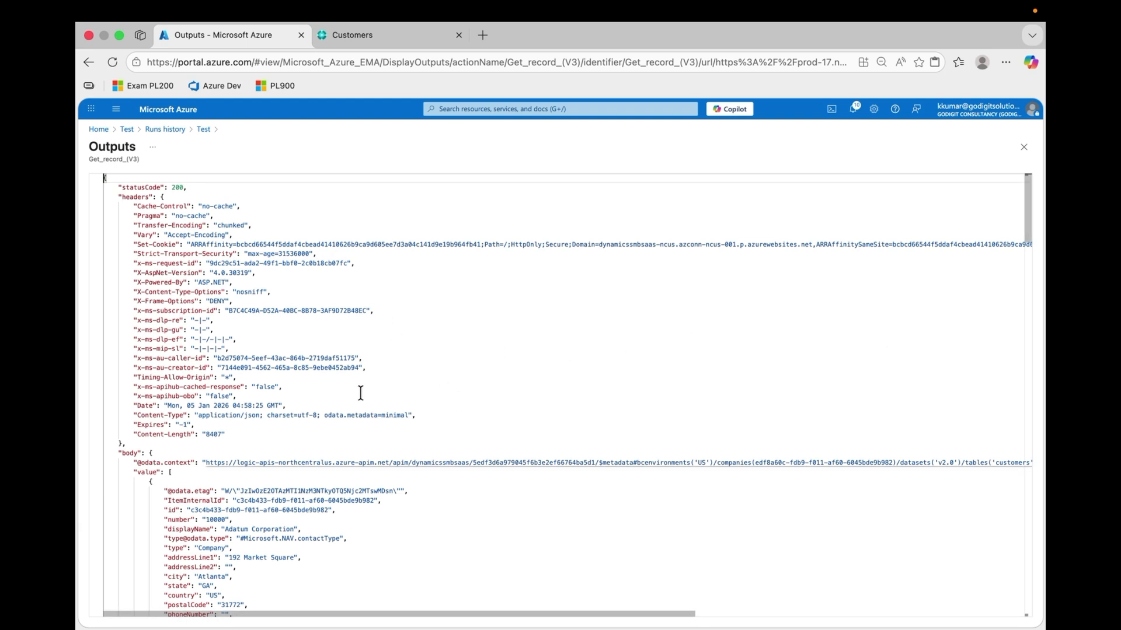
scroll(368, 392, "down", 3)
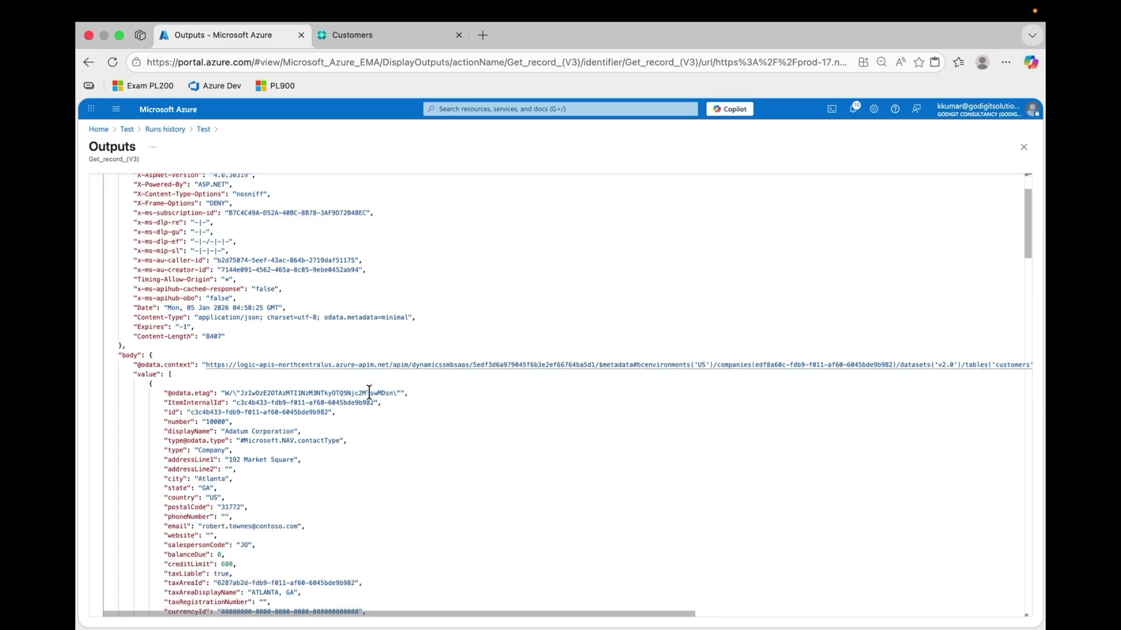
scroll(351, 426, "down", 2)
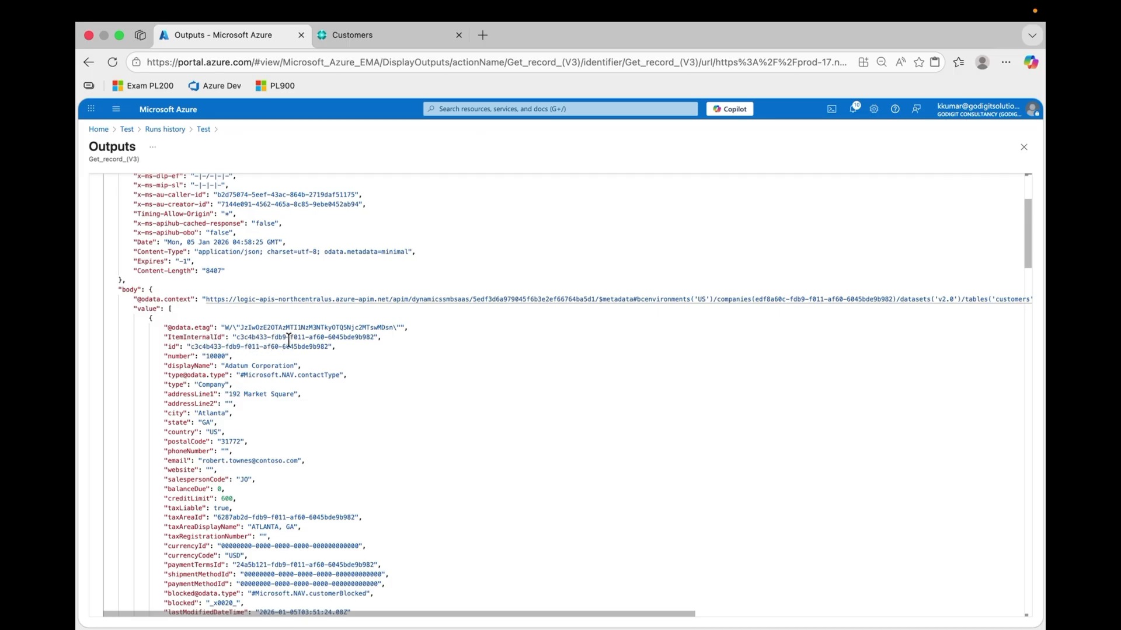
scroll(328, 360, "down", 3)
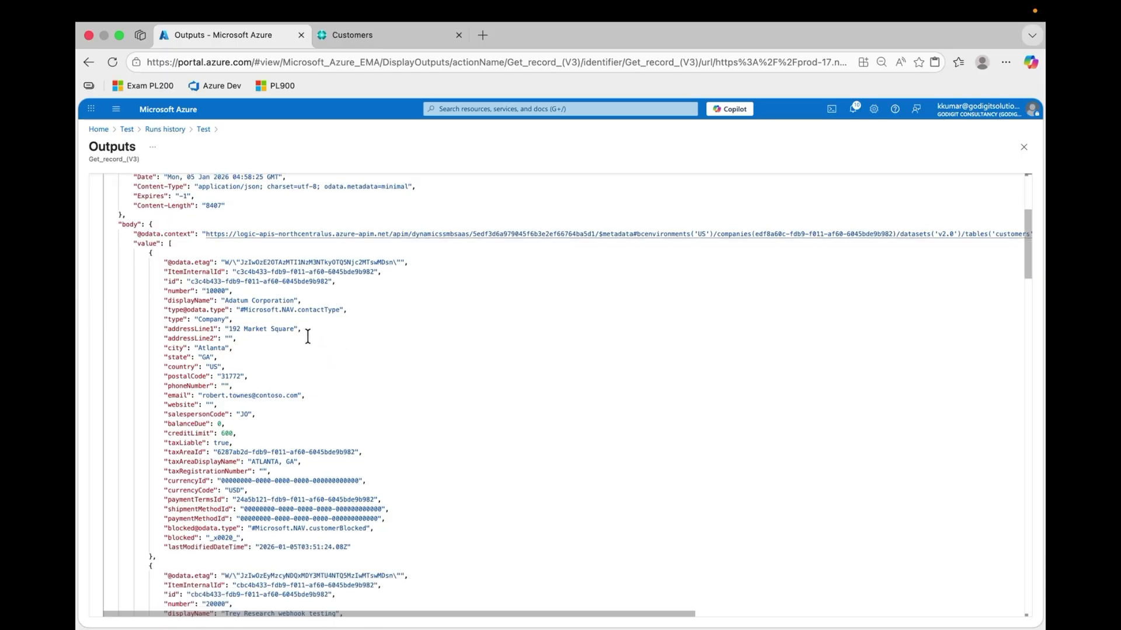
scroll(345, 381, "down", 3)
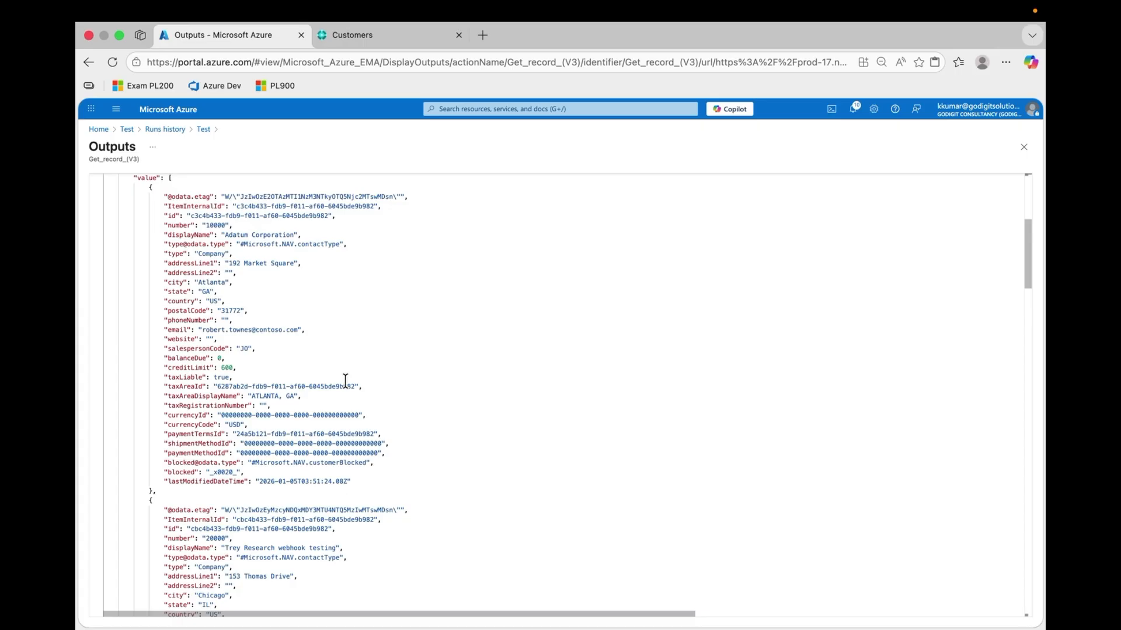
scroll(345, 381, "down", 3)
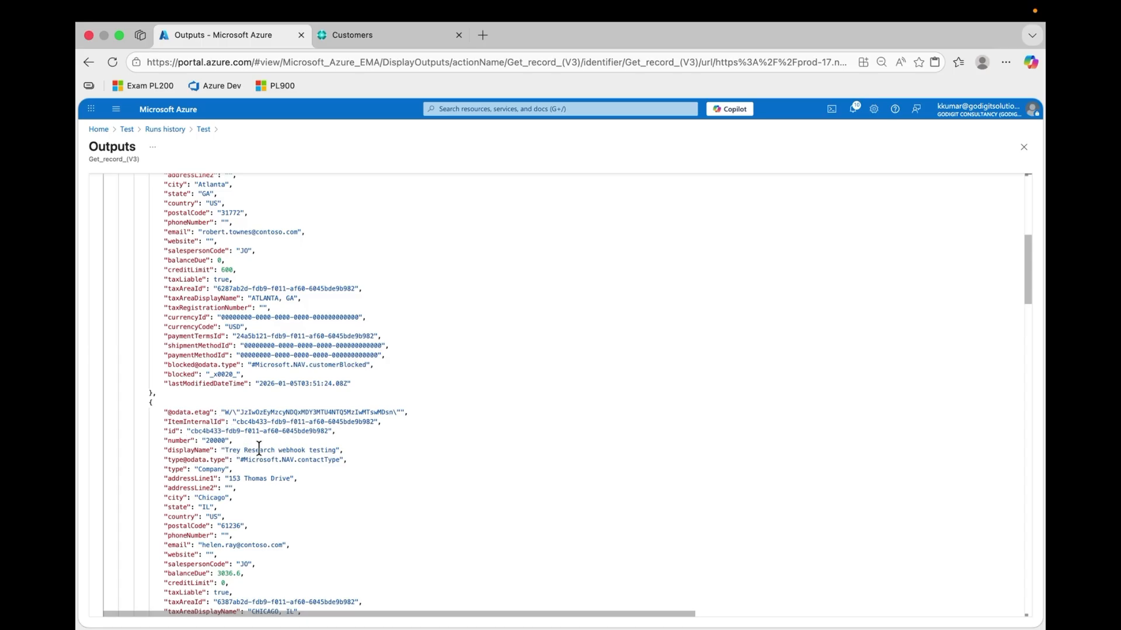
left_click_drag(278, 450, 339, 450)
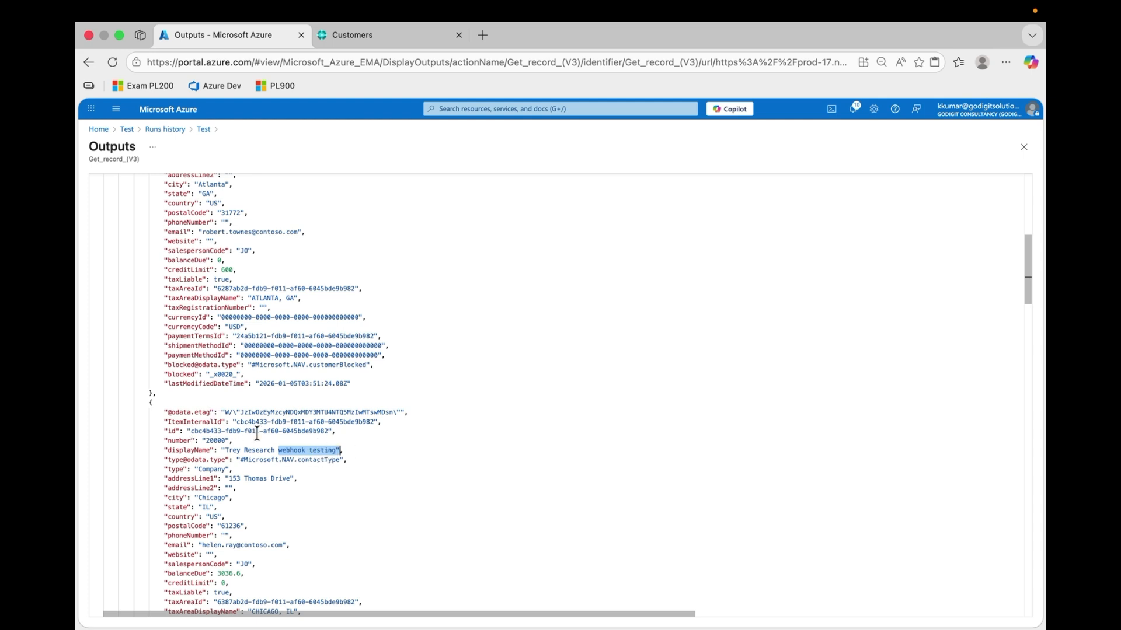
scroll(291, 453, "down", 10)
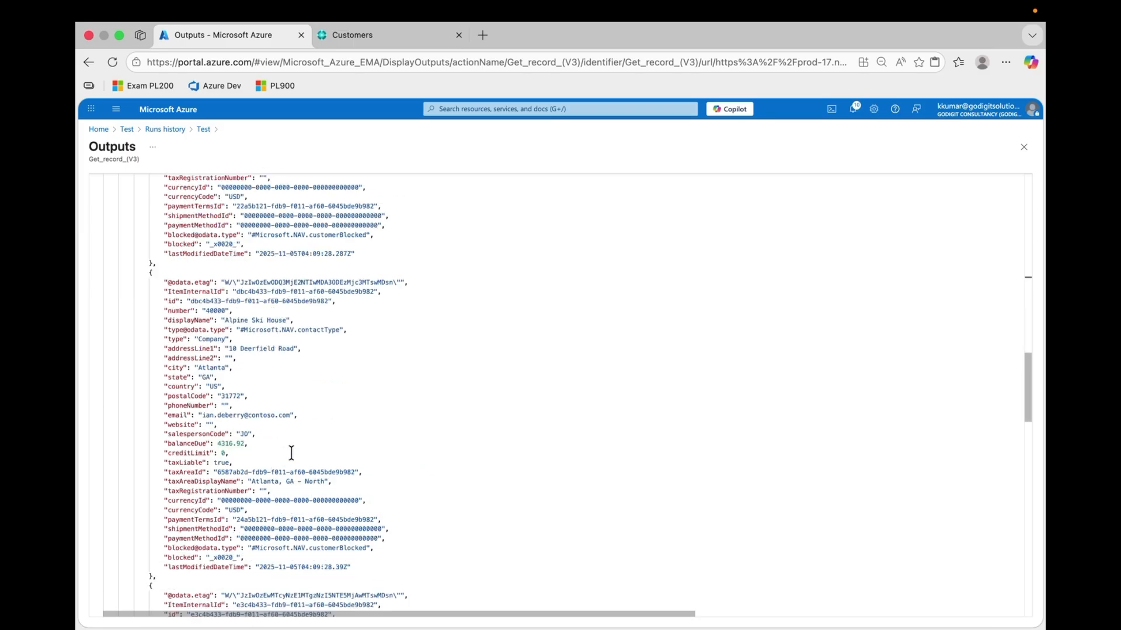
scroll(291, 454, "down", 5)
scroll(294, 405, "up", 20)
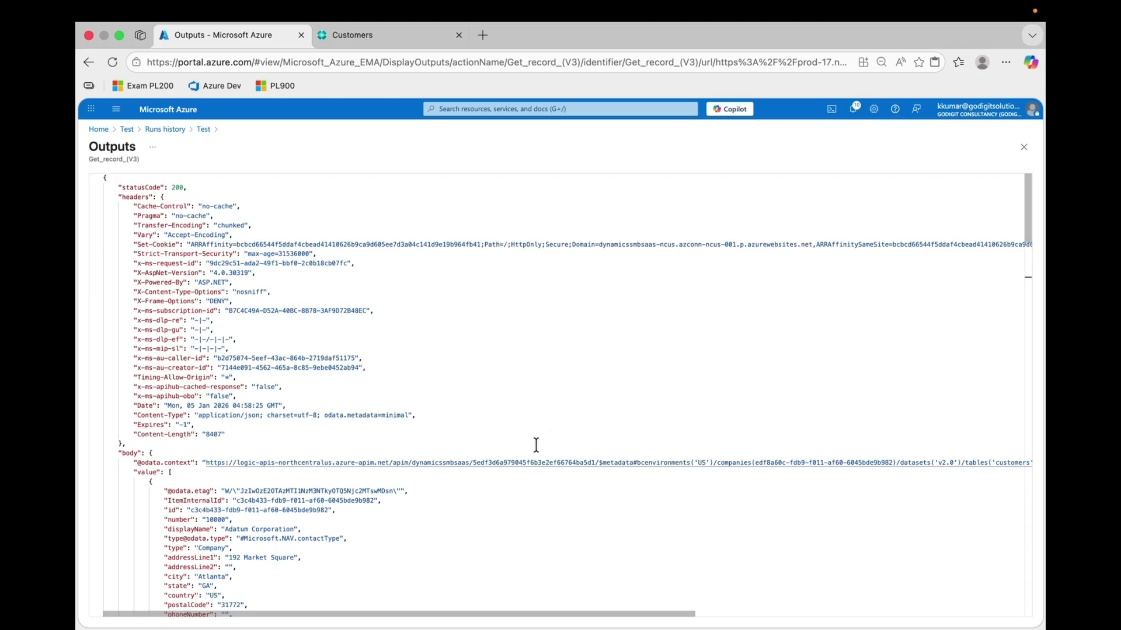
- Recheck the Trey Research record in the Get record (V3) raw outputs, and close the outputs to return to the run
scroll(536, 445, "down", 10)
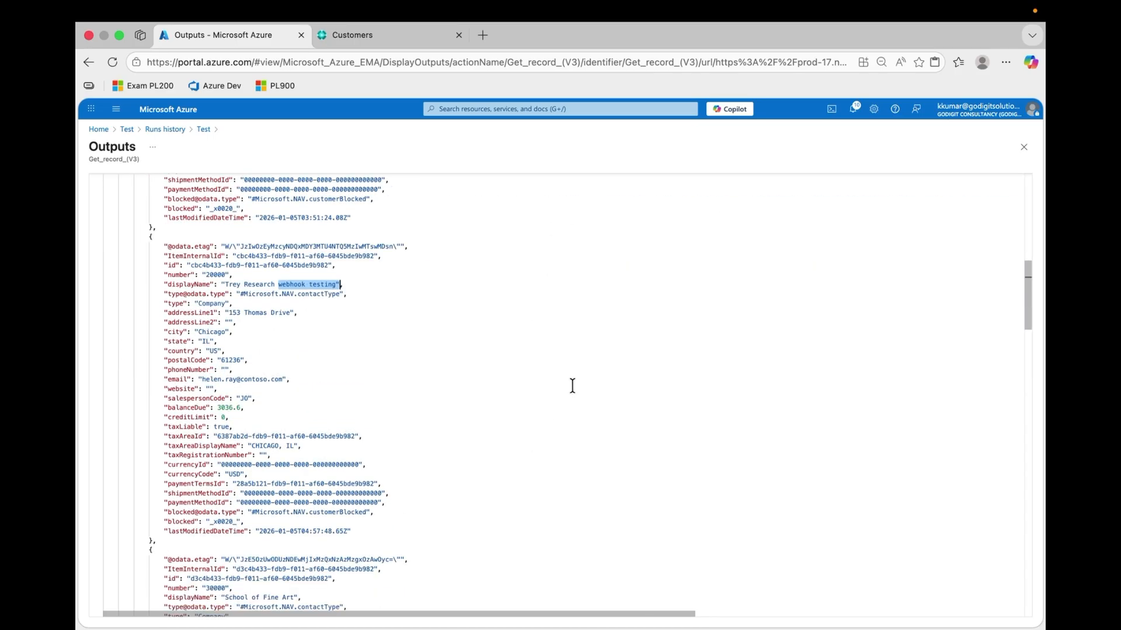
scroll(409, 304, "down", 1)
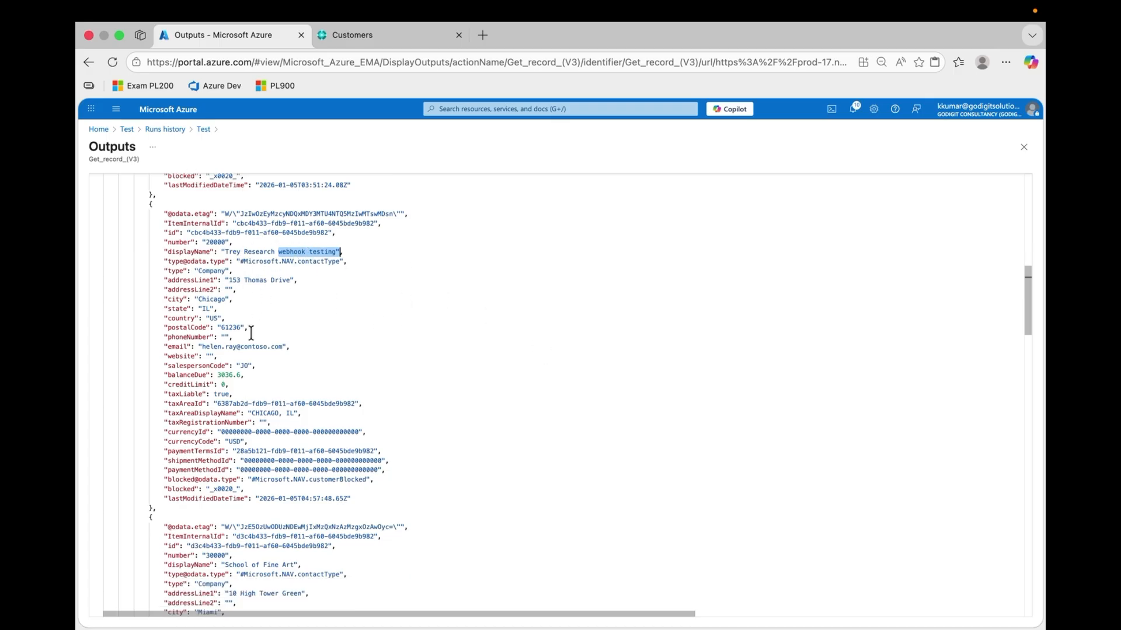
scroll(249, 333, "up", 15)
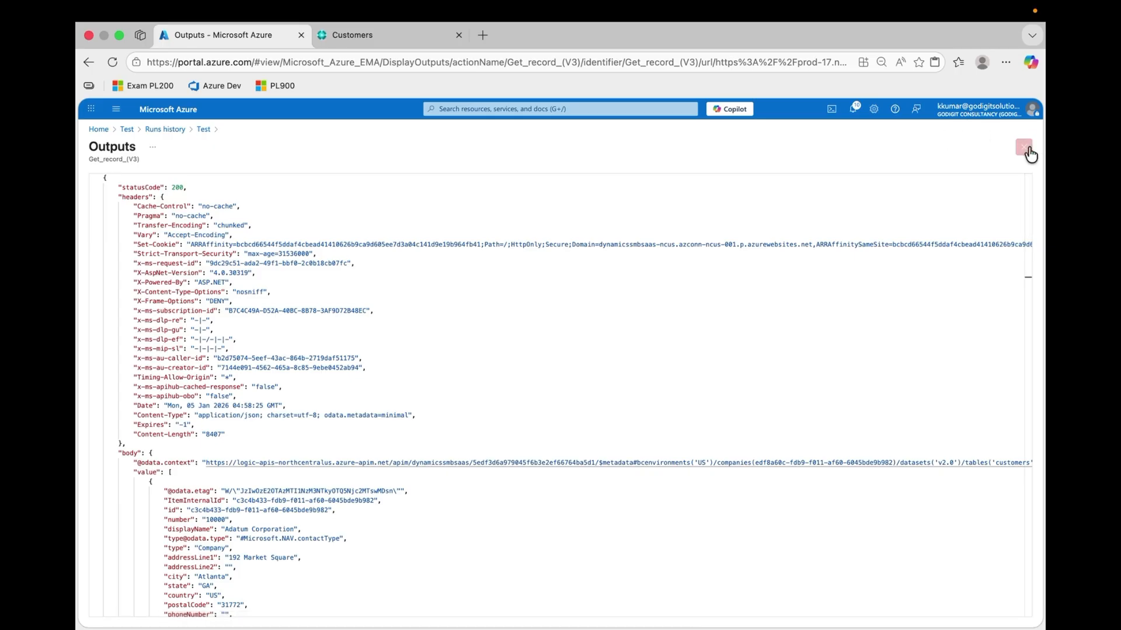
left_click(1024, 149)
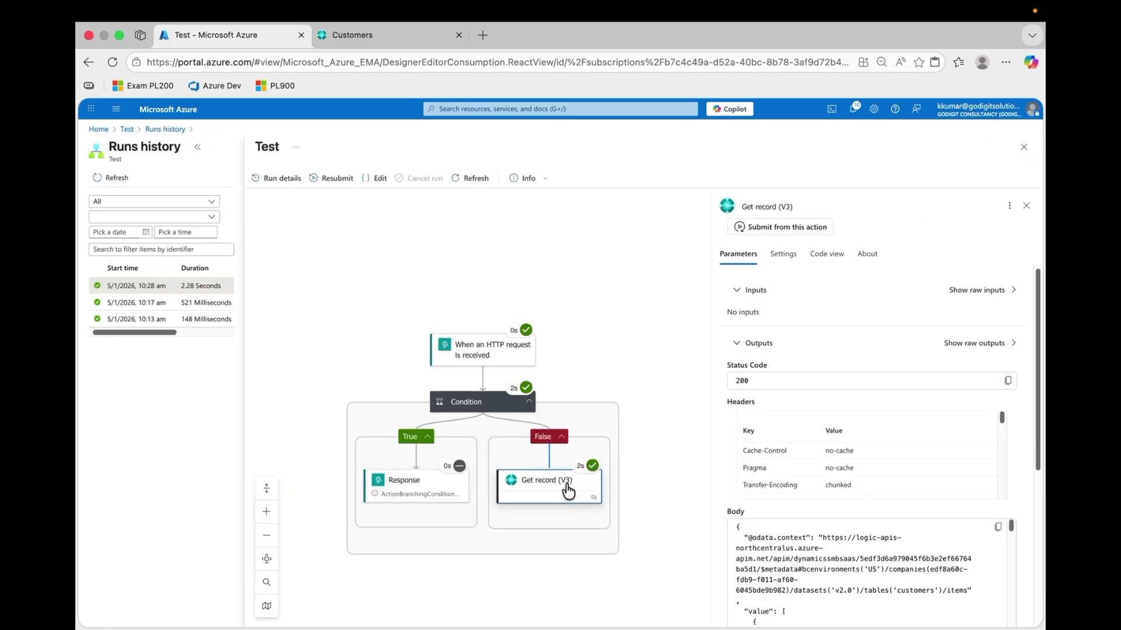
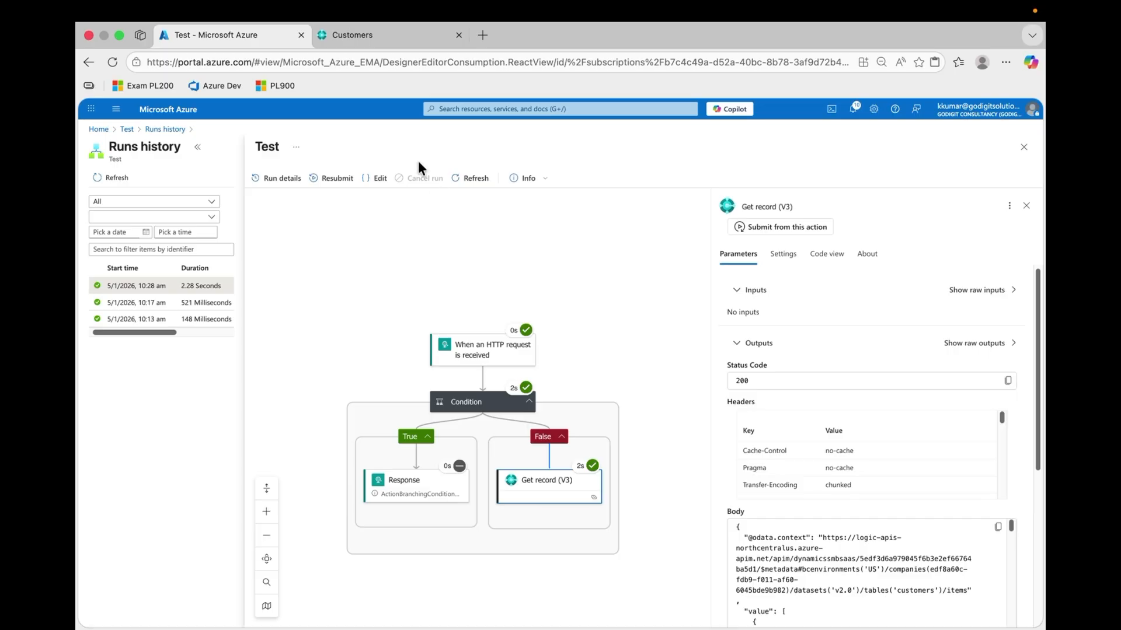
- Switch to Postman, open the DeleteSubscription request and view its full URL
left_click(360, 32)
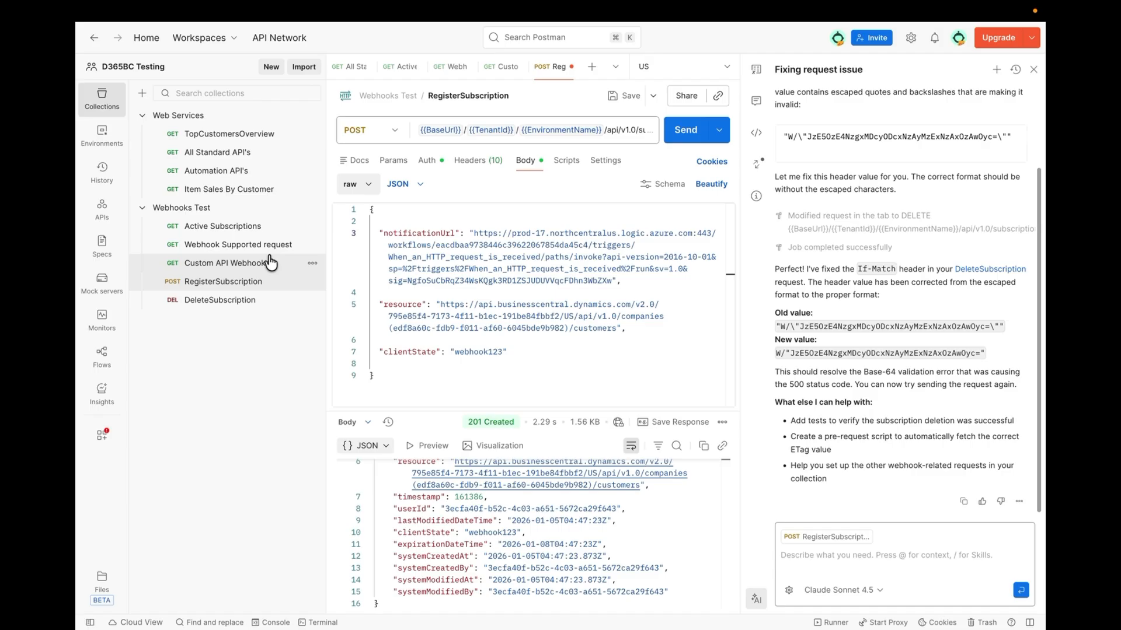
left_click(256, 300)
left_click(615, 135)
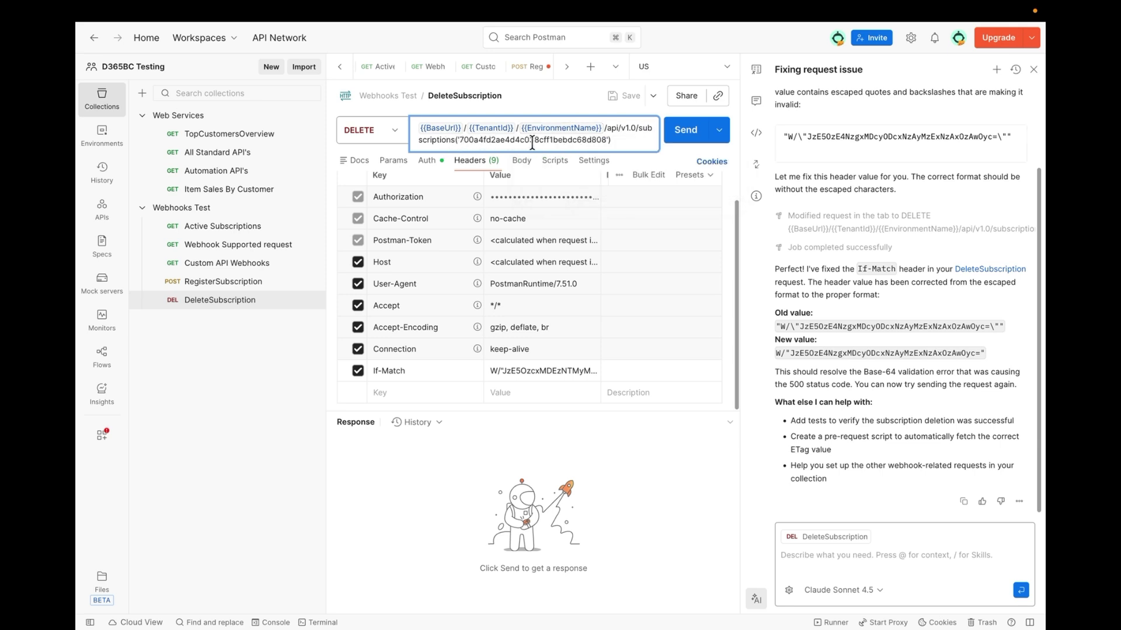
- Copy the subscriptionId value from the RegisterSubscription request's response
left_click(225, 284)
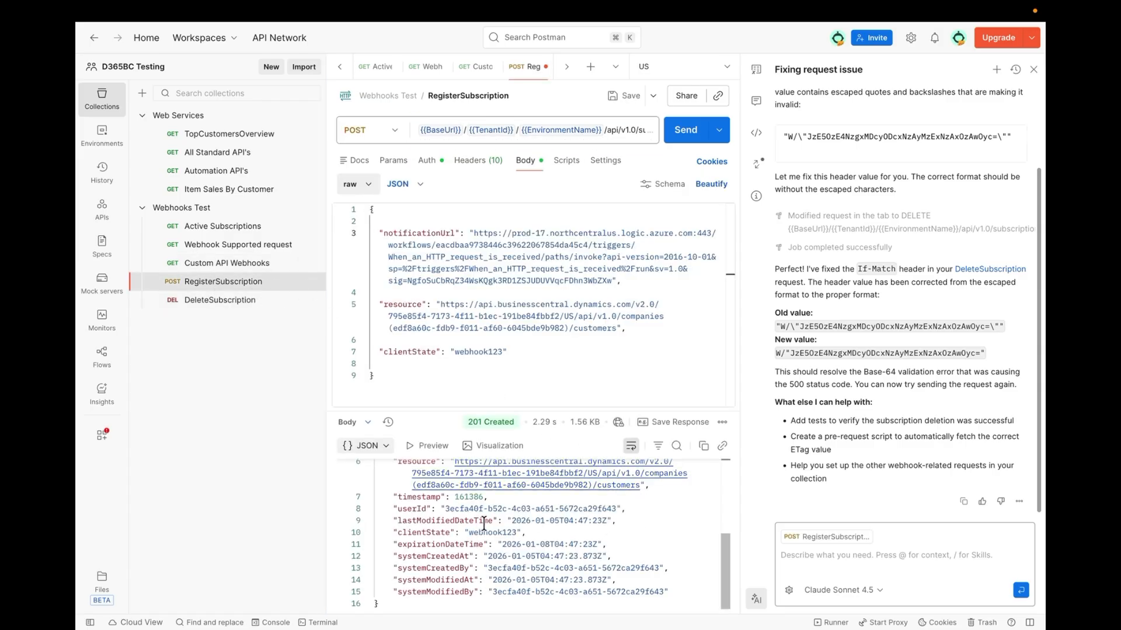
scroll(577, 552, "up", 2)
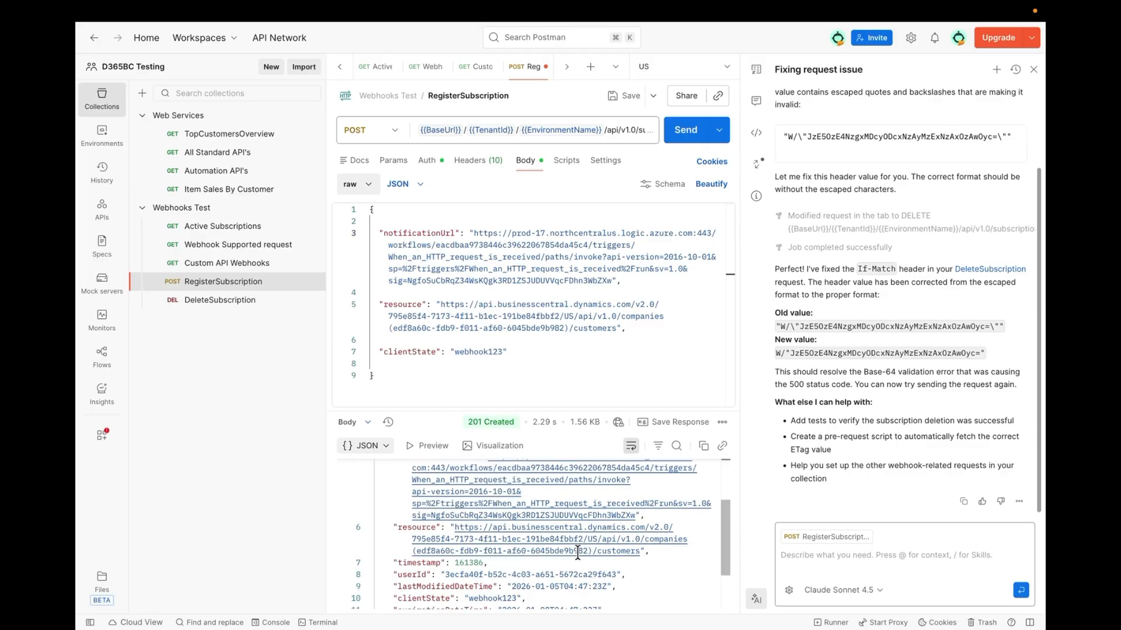
scroll(577, 552, "up", 2)
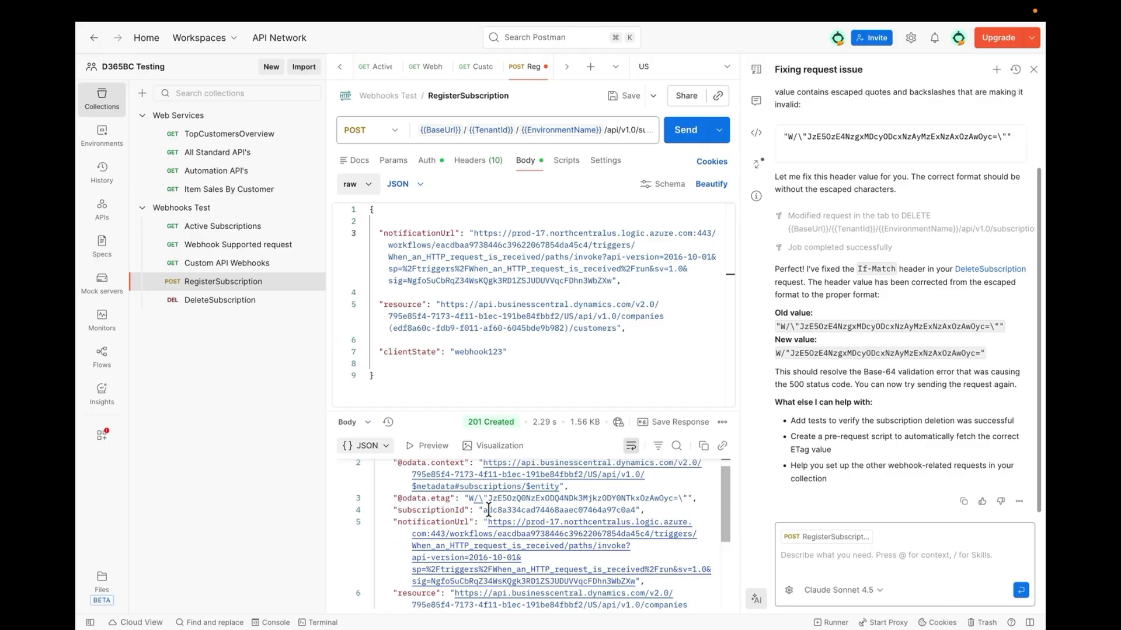
left_click_drag(483, 510, 635, 509)
key("super+c")
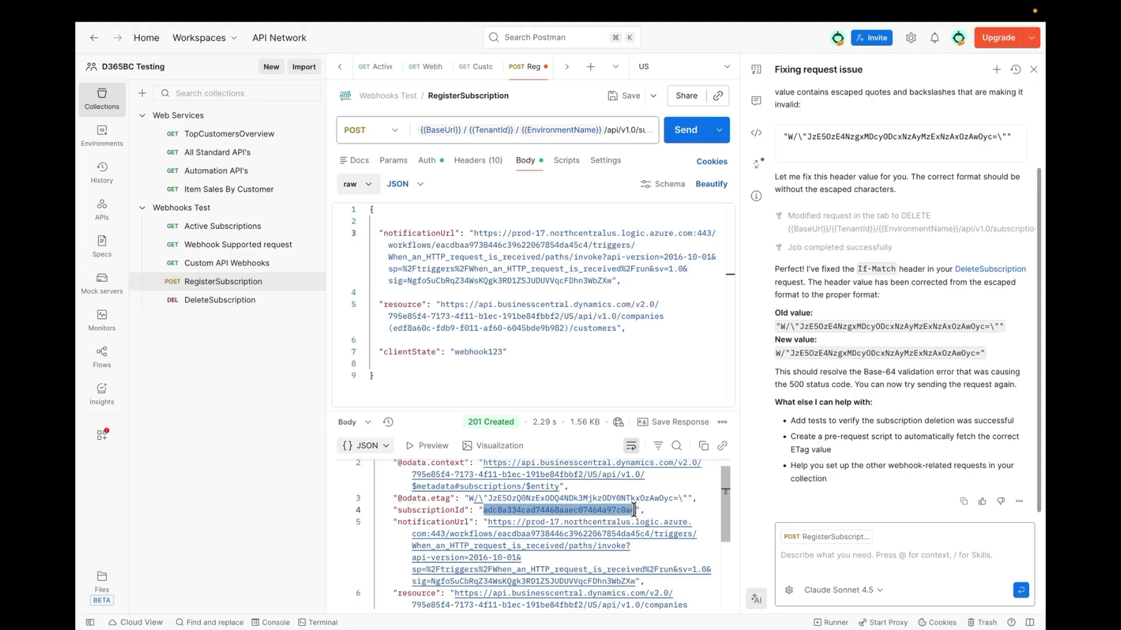
- Replace the subscription ID in the DeleteSubscription request URL with the copied subscriptionId
left_click(244, 302)
left_click(656, 141)
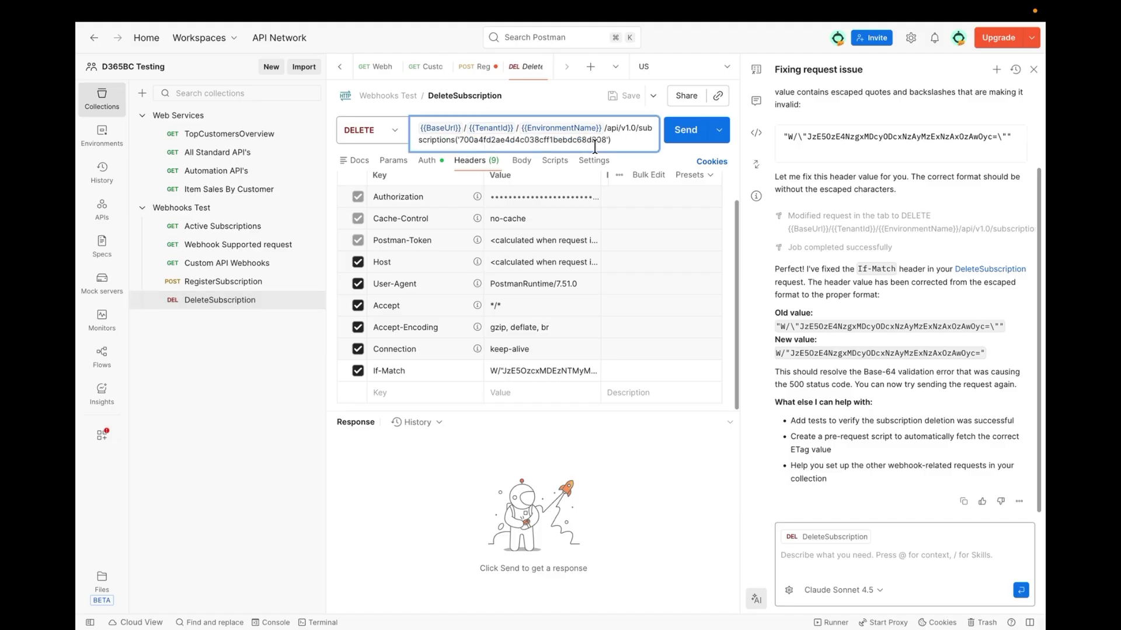
left_click_drag(459, 144, 605, 141)
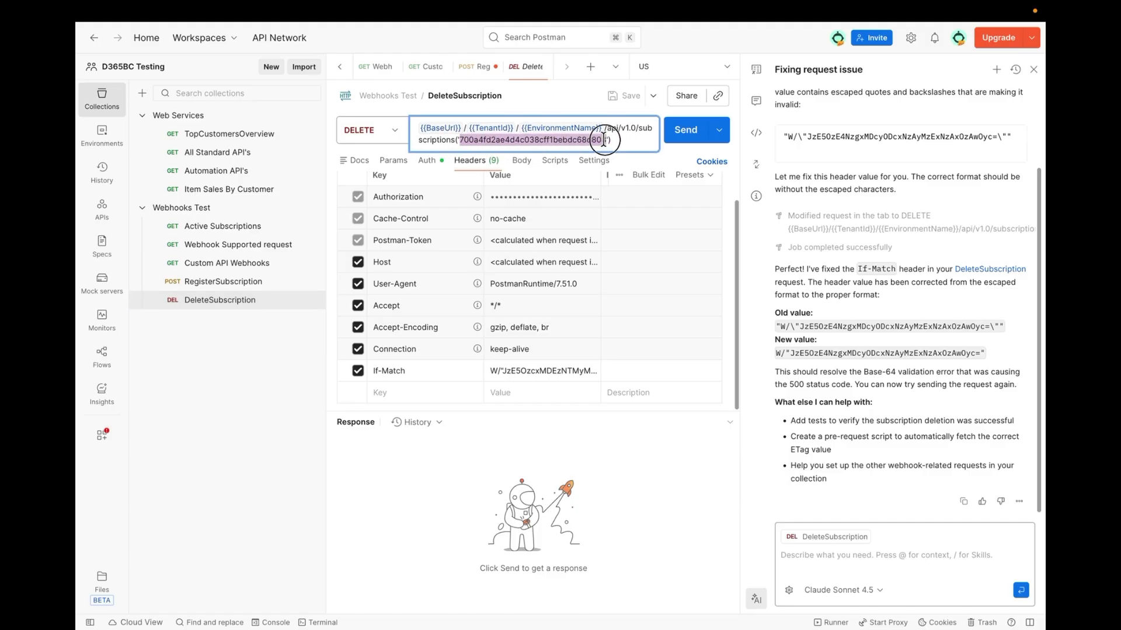
key("super+v")
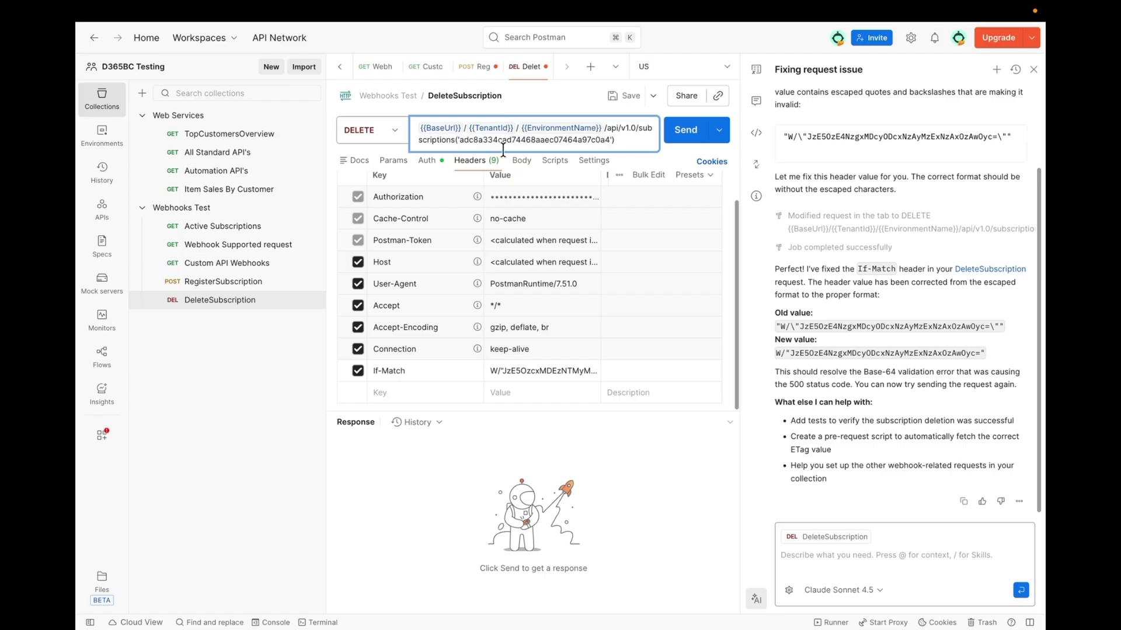
mouse_move(560, 123)
- Review the DeleteSubscription request's If-Match header and look through the suggested header keys for it
left_click(471, 165)
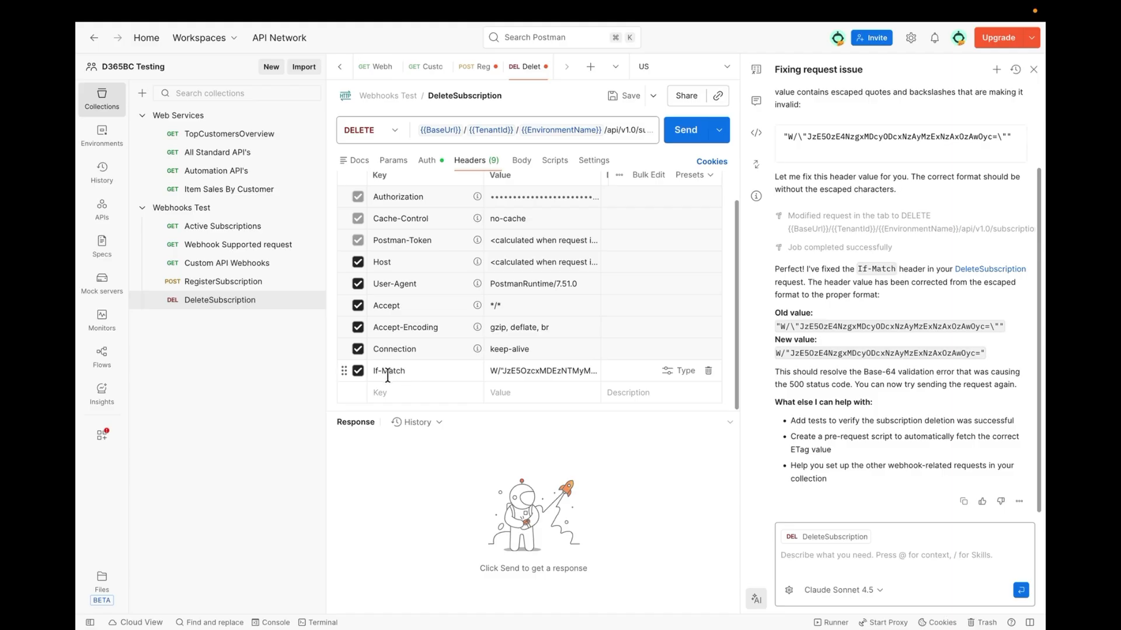
left_click(426, 384)
left_click(429, 375)
left_click(416, 399)
scroll(420, 461, "down", 3)
scroll(419, 461, "down", 5)
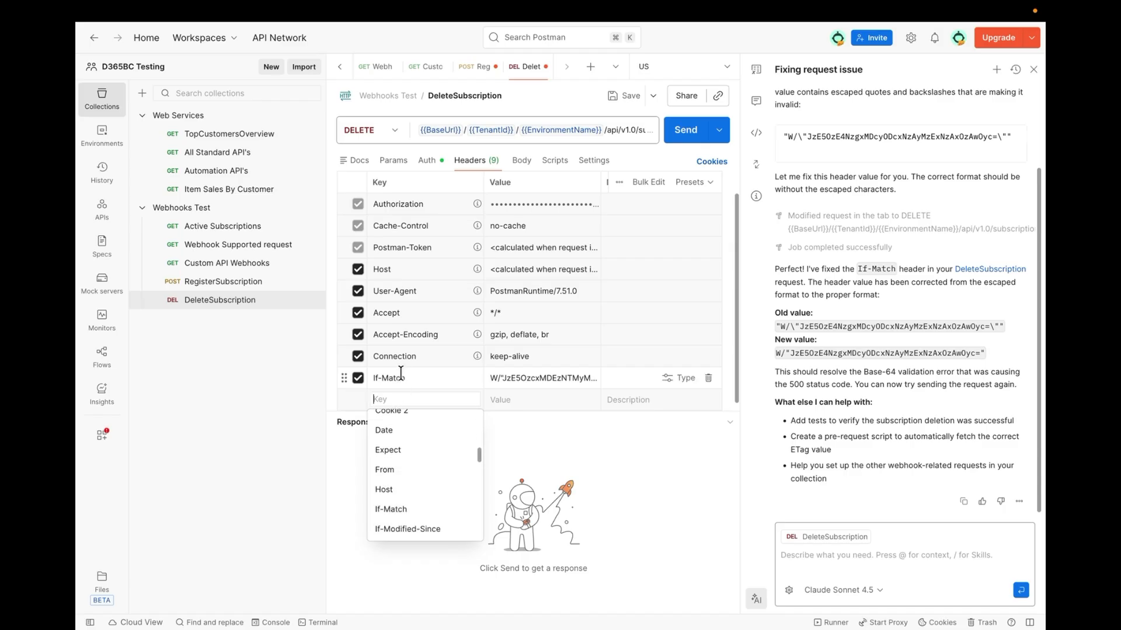
left_click(429, 370)
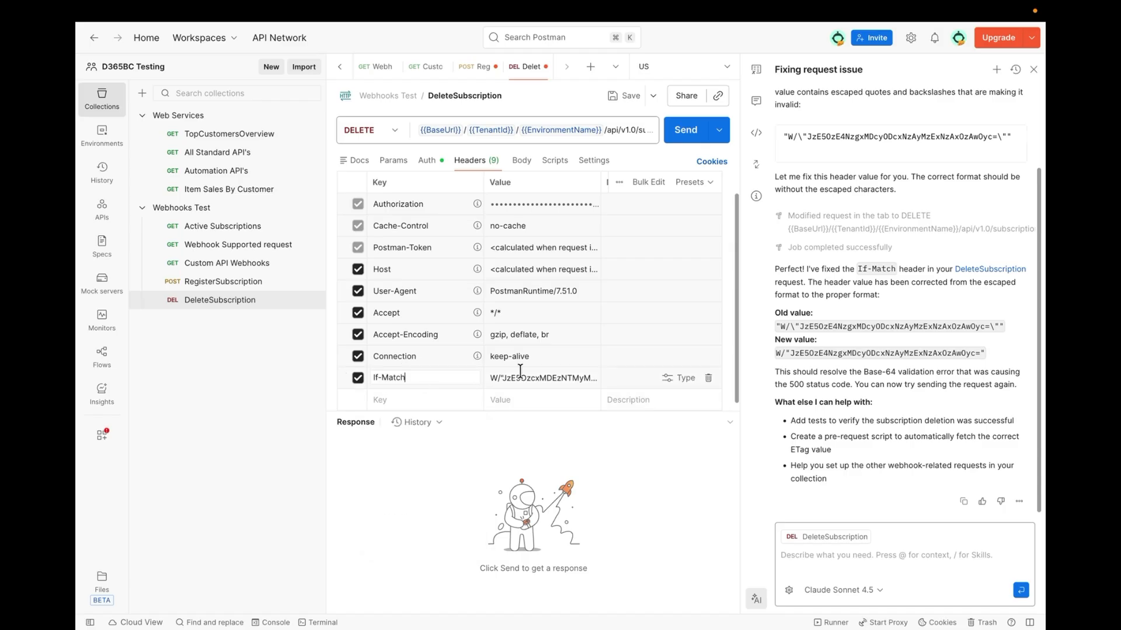
left_click(239, 282)
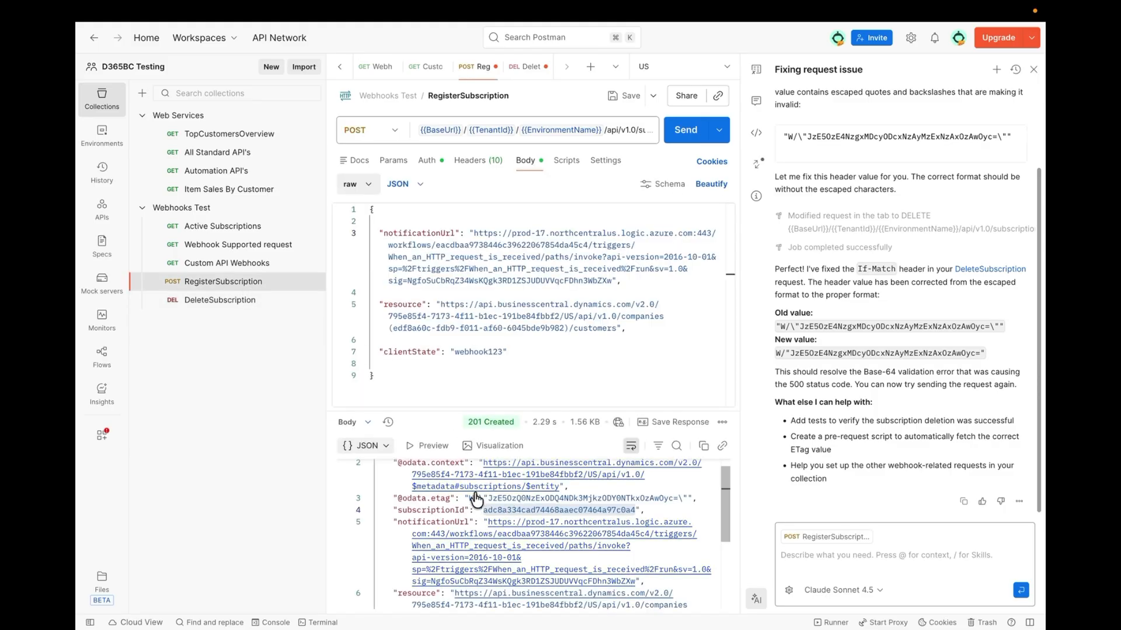
left_click_drag(469, 498, 685, 495)
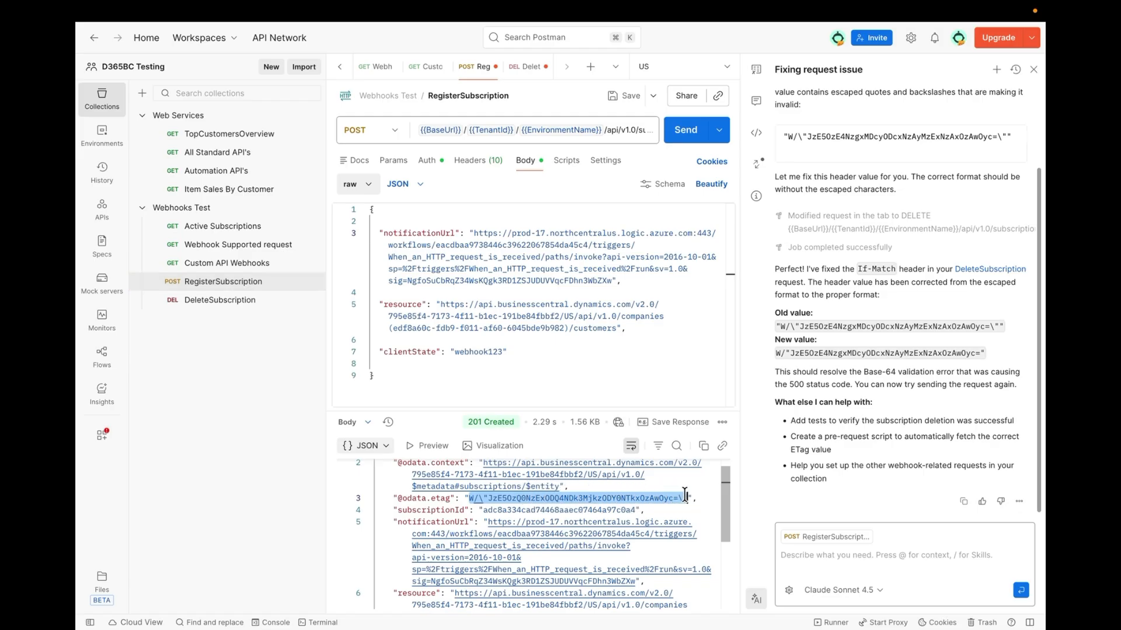
left_click(218, 304)
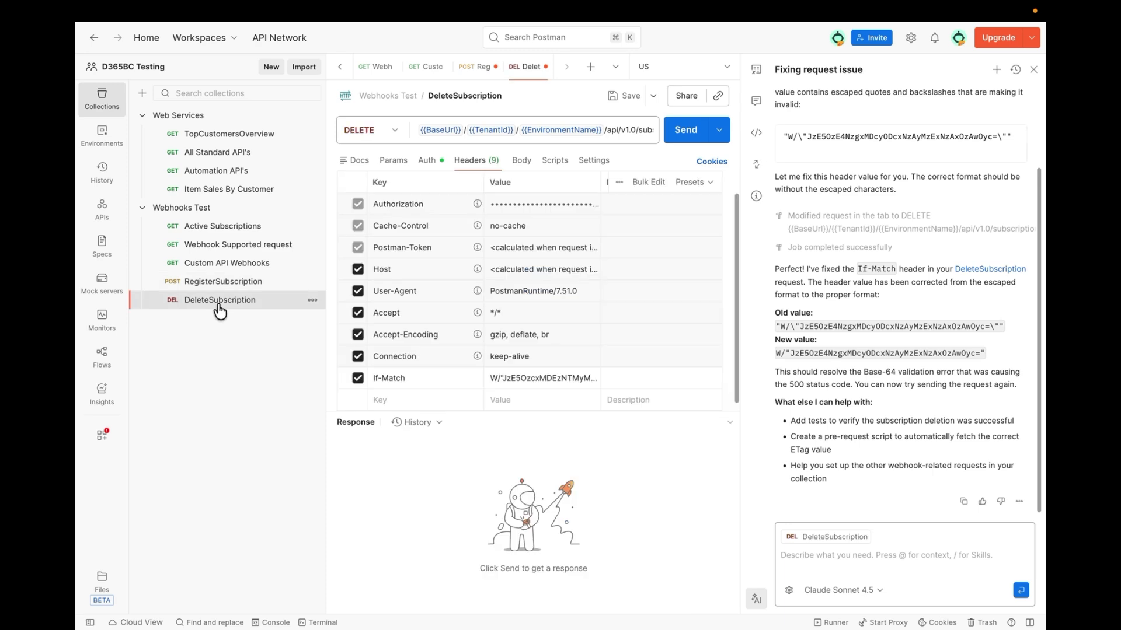
left_click(545, 380)
left_click_drag(529, 396, 493, 379)
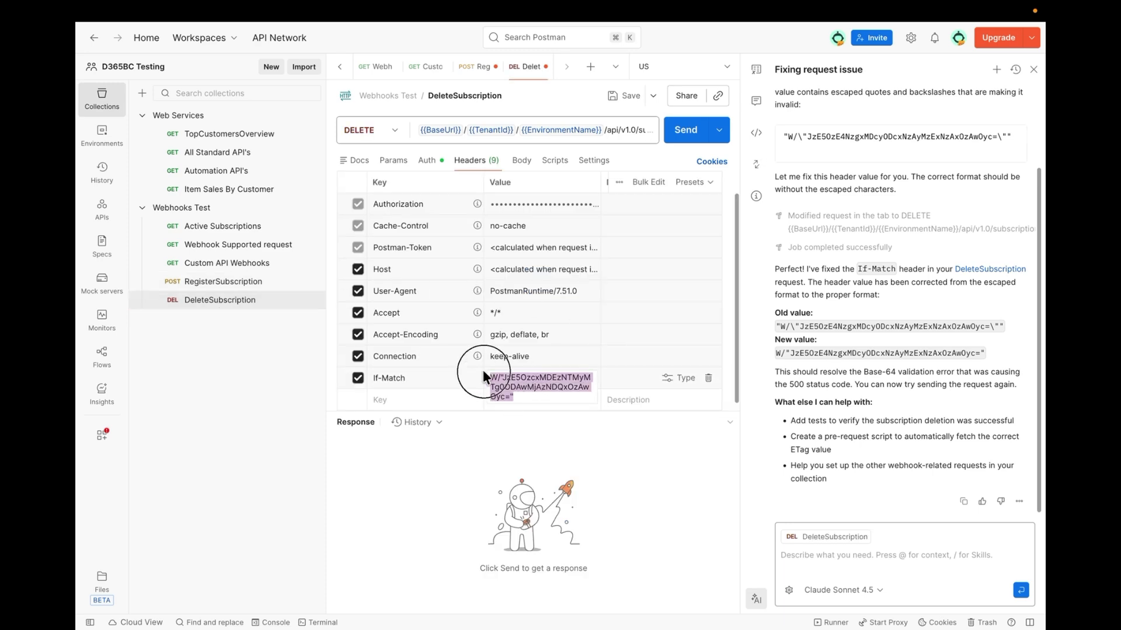
type("W/\\\"JzE5OzQ0NzExODQ4NDk3MjkzODY0NTkxOzAwOyc=\\\"")
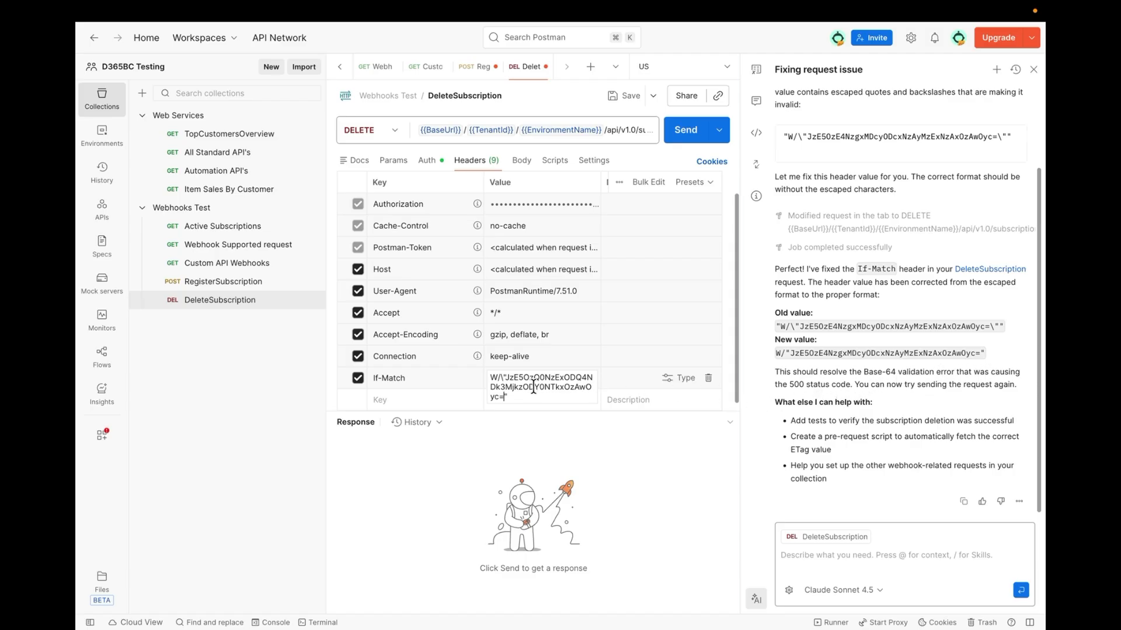
left_click(675, 137)
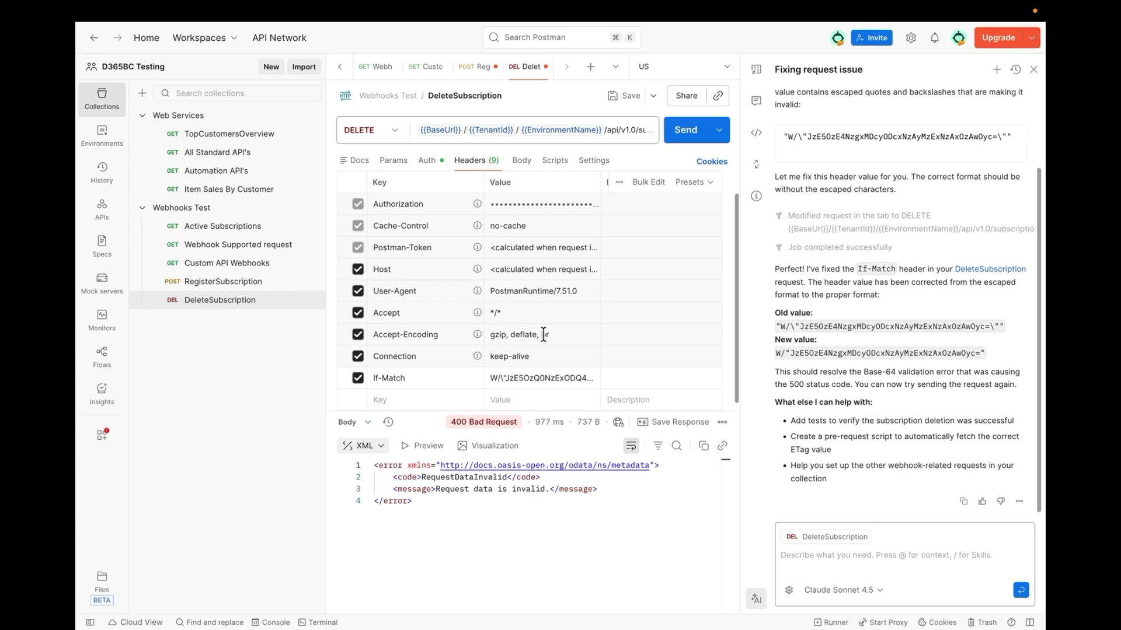
- Remove the backslash before the opening quote in the If-Match value and resend the DeleteSubscription request
left_click(505, 381)
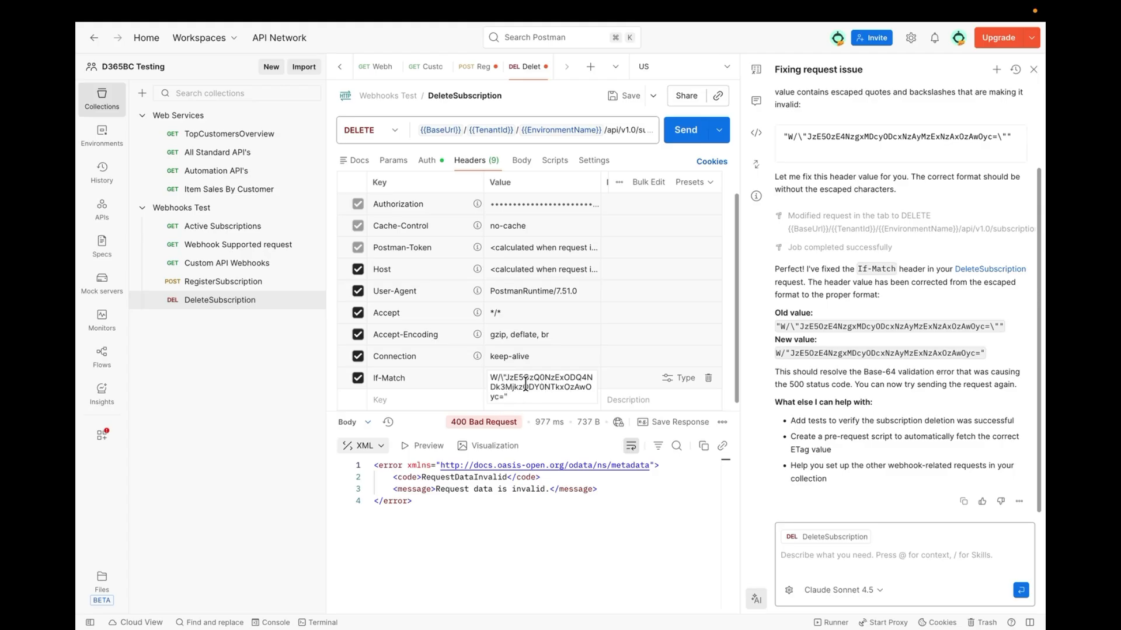
left_click(503, 381)
key("BackSpace")
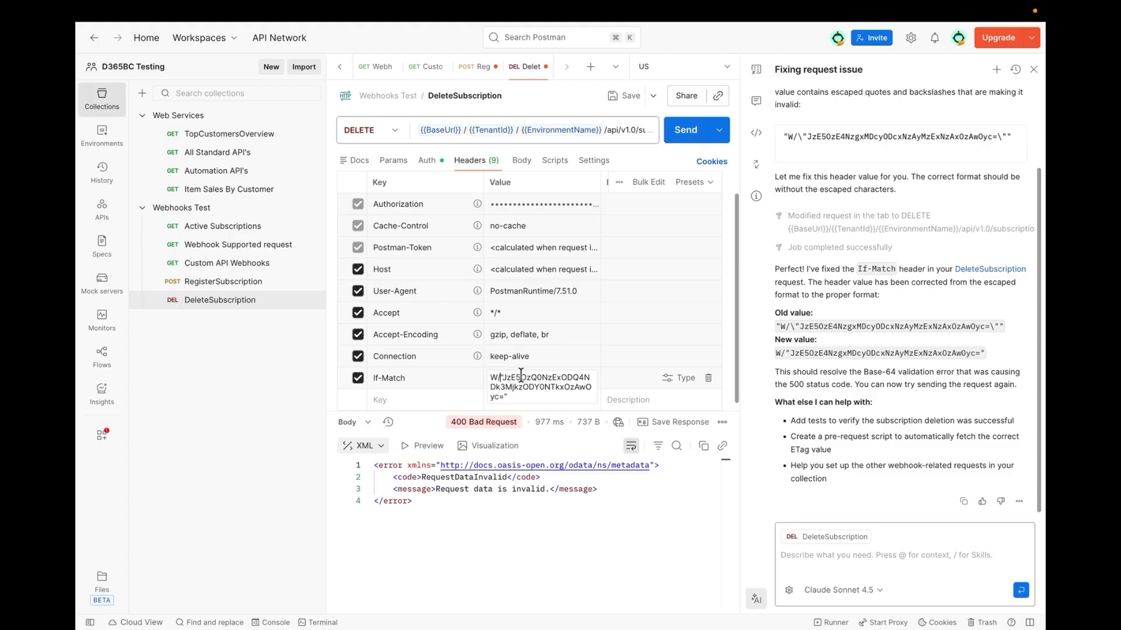
left_click(680, 136)
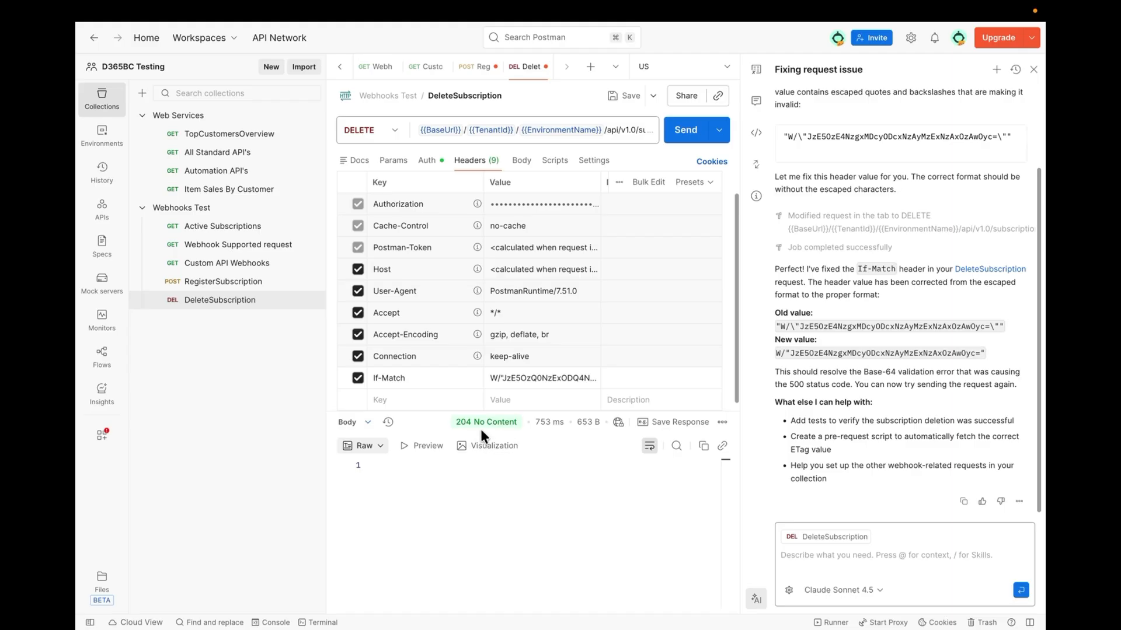
- Run the Active Subscriptions request to check which webhook subscriptions remain
left_click(205, 226)
left_click(683, 136)
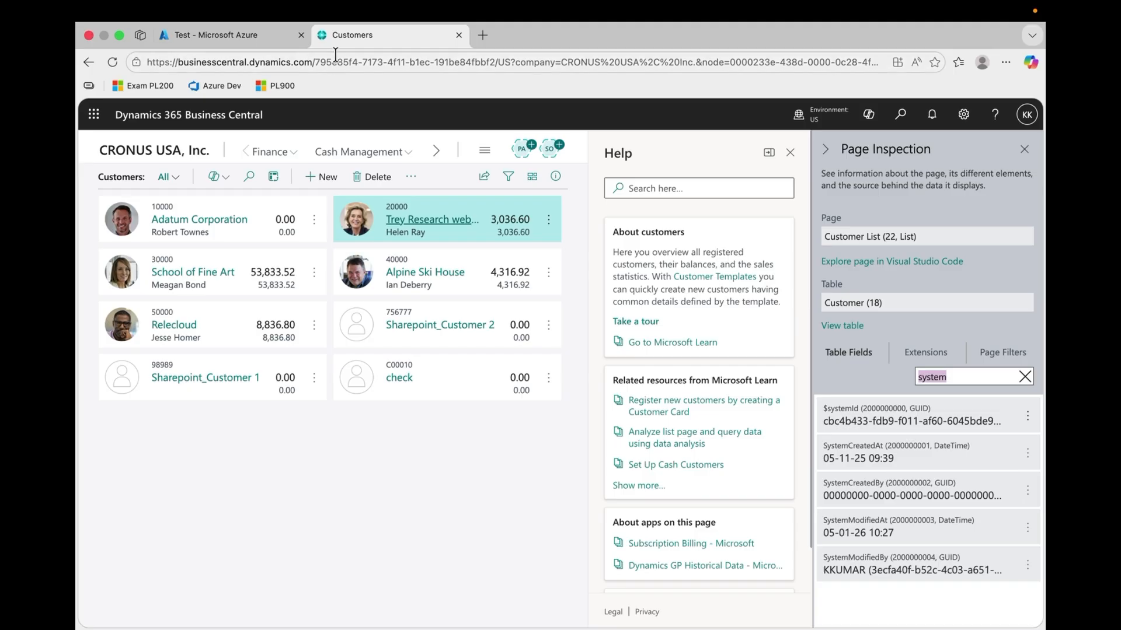
left_click(526, 59)
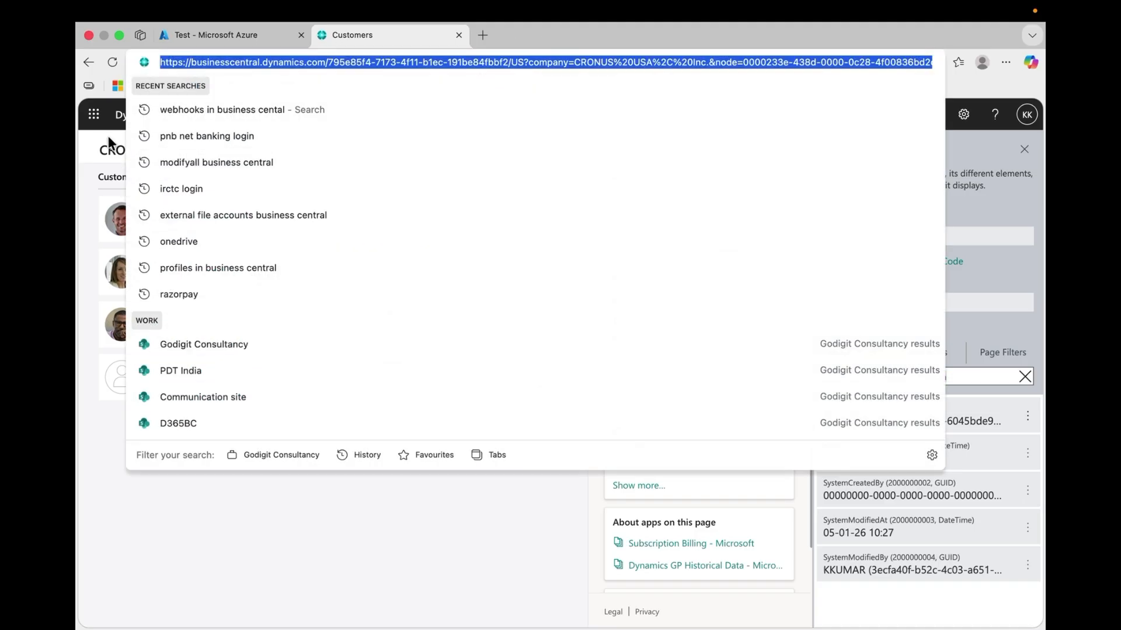
left_click(107, 156)
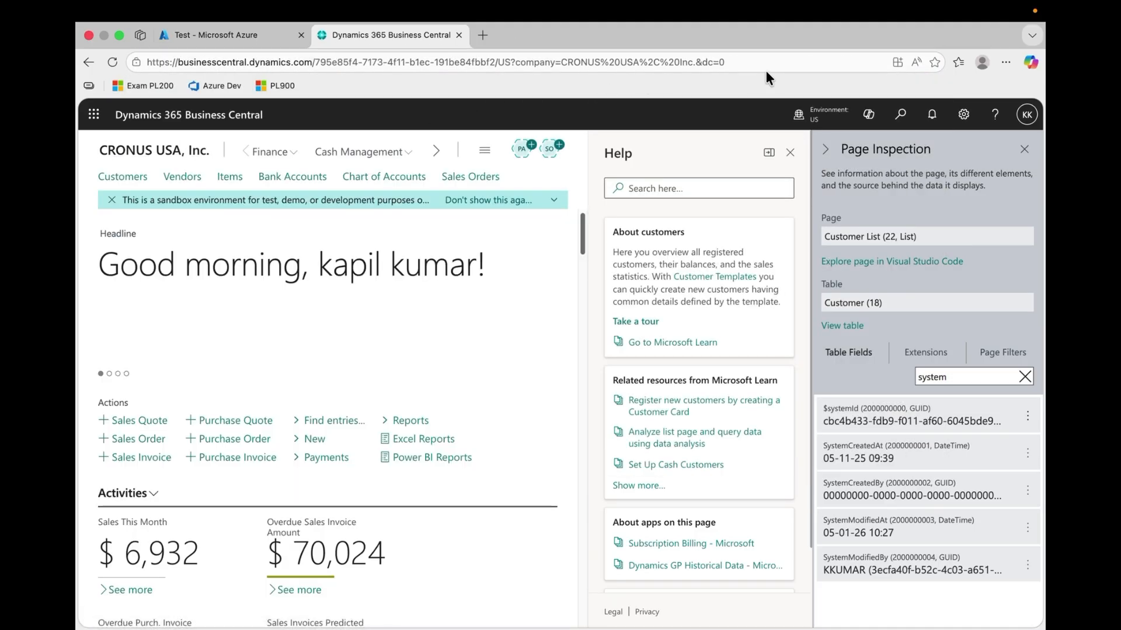
left_click(771, 64)
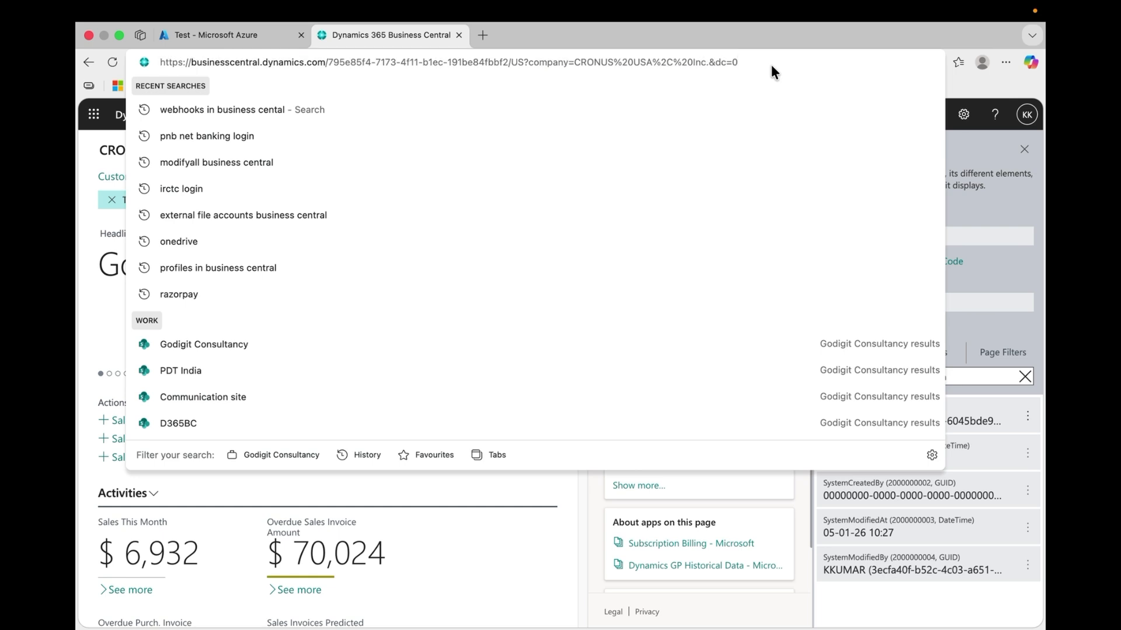
key("BackSpace")
key("BackSpace")
key("BackSpace")
key("BackSpace")
key("BackSpace")
key("BackSpace")
key("BackSpace")
key("BackSpace")
key("BackSpace")
key("BackSpace")
key("BackSpace")
key("BackSpace")
key("BackSpace")
key("BackSpace")
key("BackSpace")
key("BackSpace")
key("BackSpace")
key("BackSpace")
key("BackSpace")
key("BackSpace")
key("BackSpace")
key("BackSpace")
key("BackSpace")
key("BackSpace")
key("BackSpace")
key("BackSpace")
key("BackSpace")
key("BackSpace")
key("BackSpace")
key("BackSpace")
key("BackSpace")
key("BackSpace")
key("BackSpace")
key("BackSpace")
key("BackSpace")
type("tab")
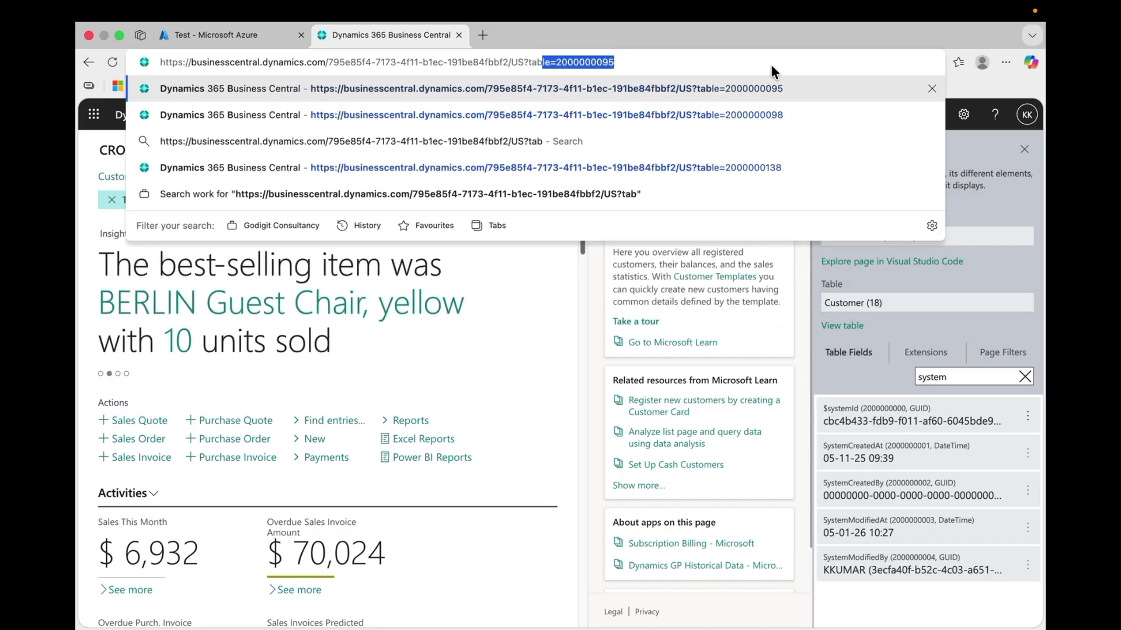
key("Return")
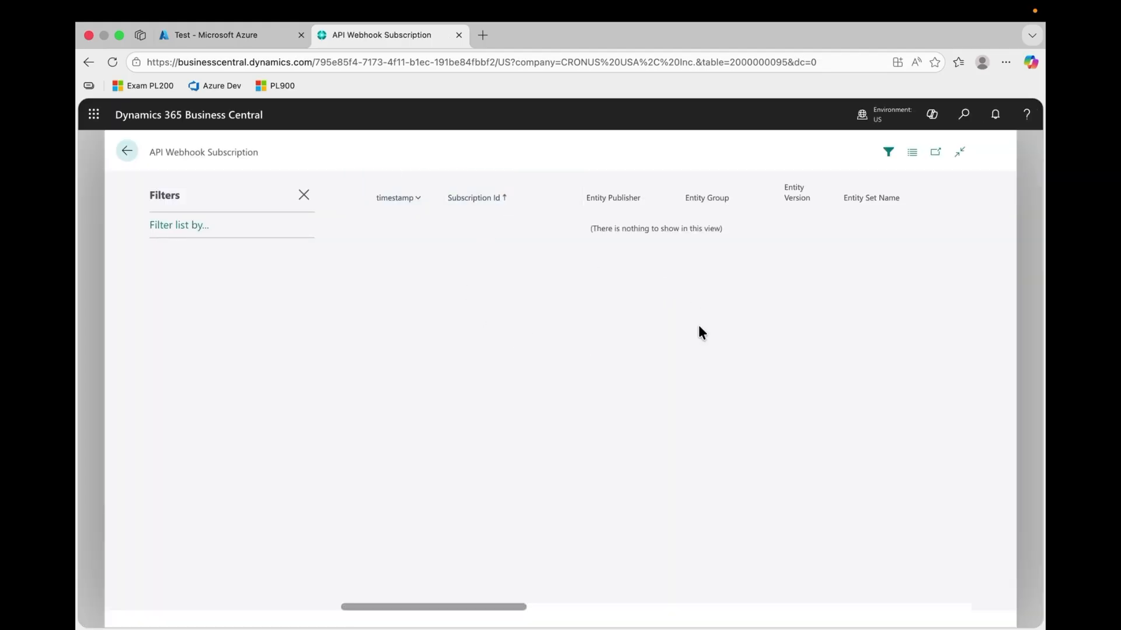
- Switch to AL Explorer in VS Code and point out the API Webhook Subscription and API Webhook Notification tables among the webhook objects
key("ctrl+Right")
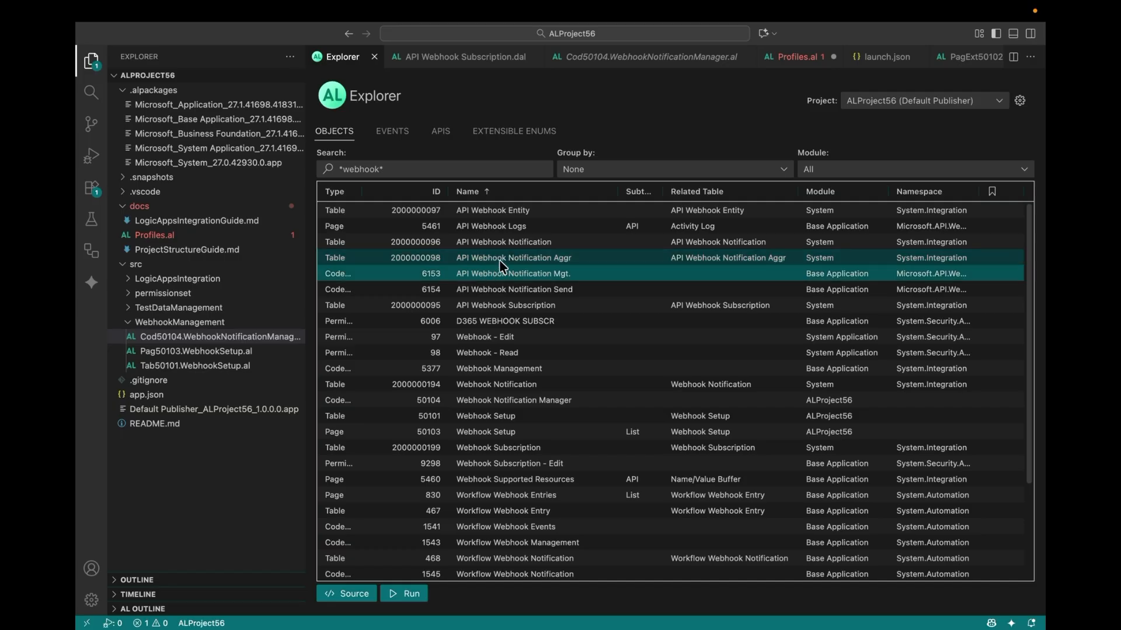
left_click(509, 309)
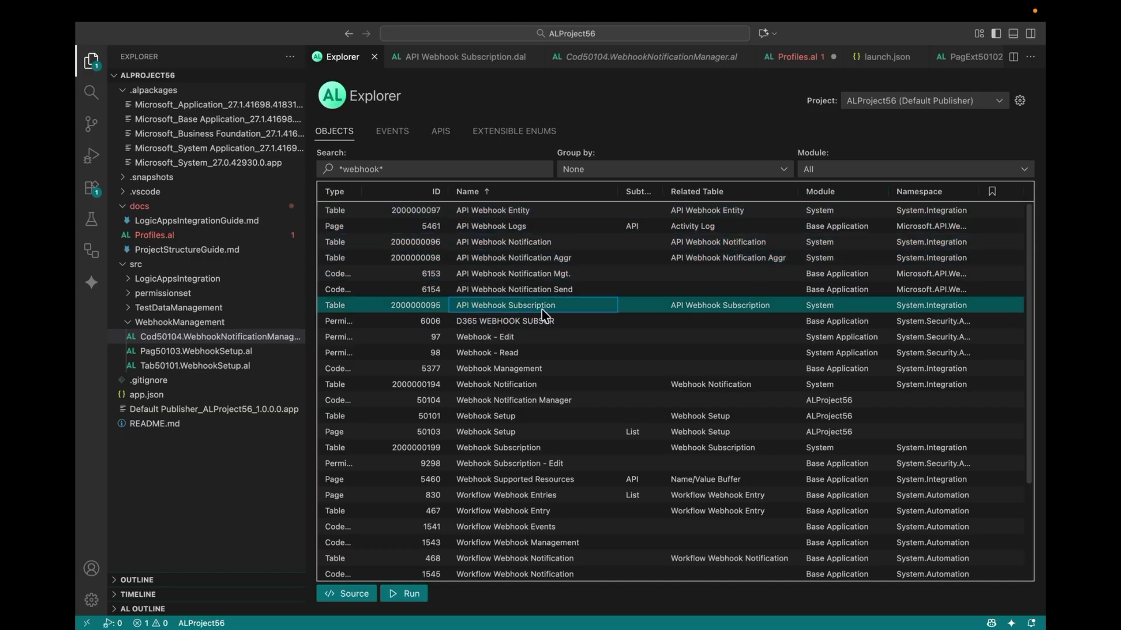
left_click(524, 248)
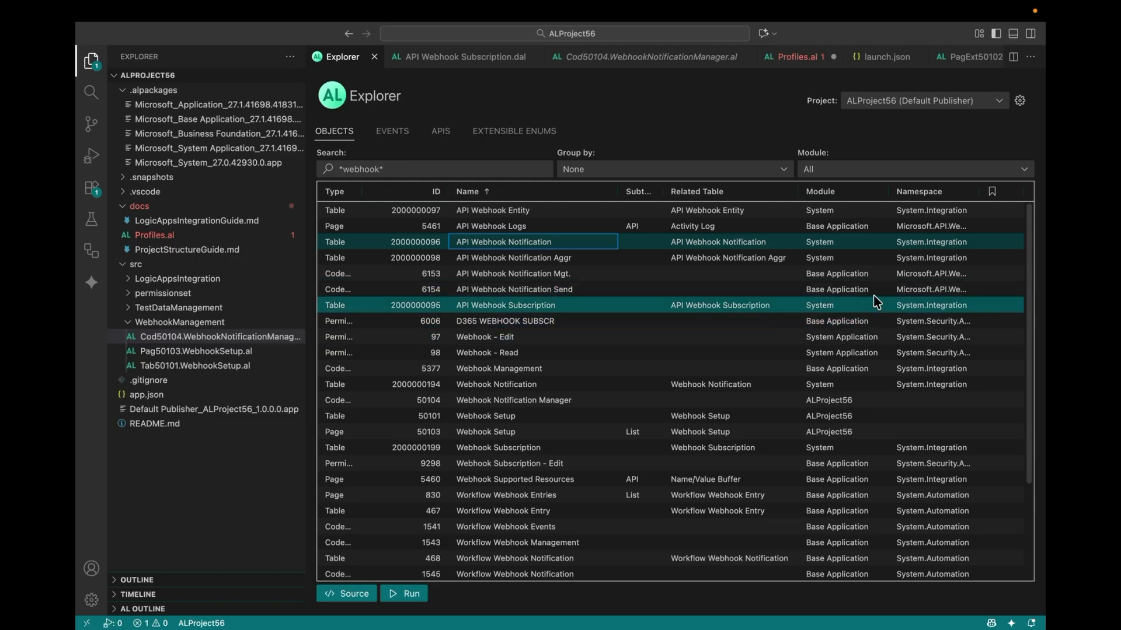
mouse_move(702, 11)
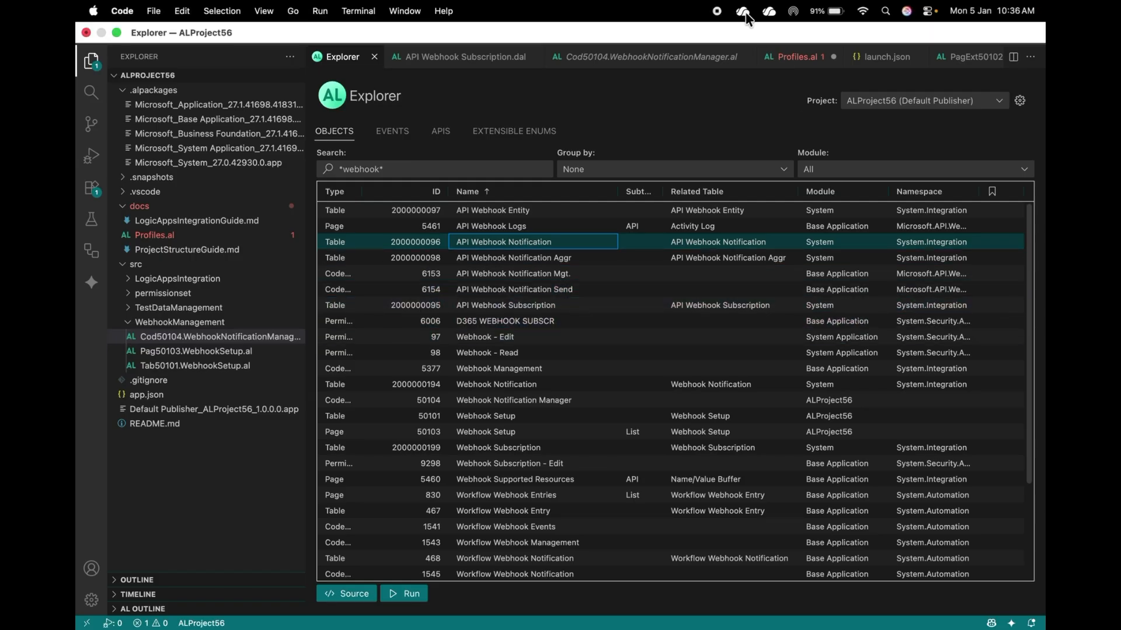